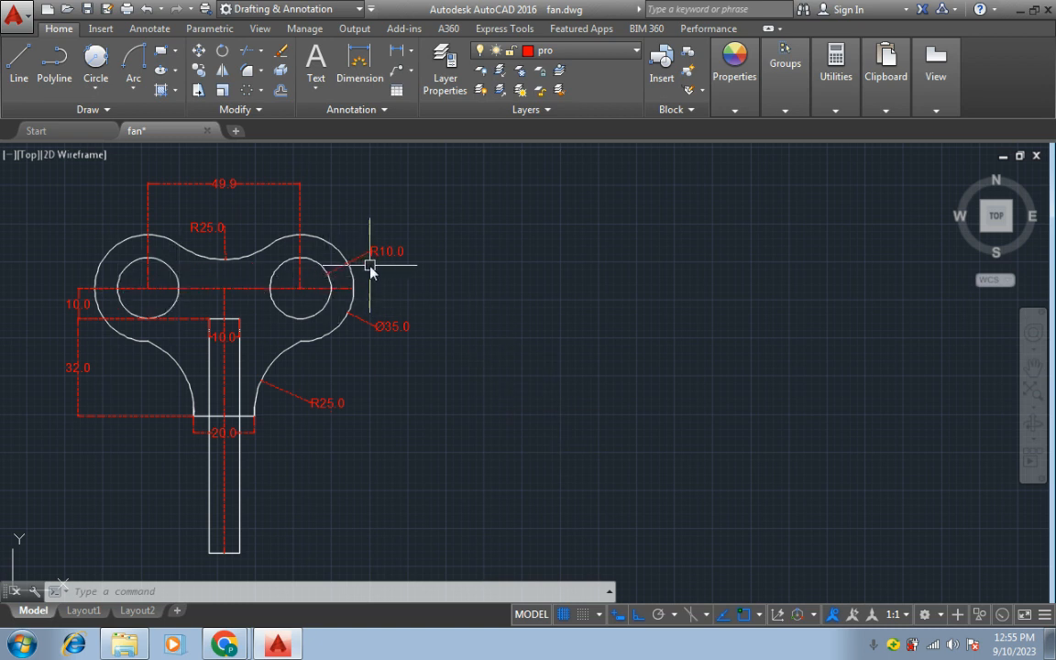
Step: Draw a circle of radius 10 in the empty area to the right of the dimensioned key drawing
click(84, 79)
click(107, 117)
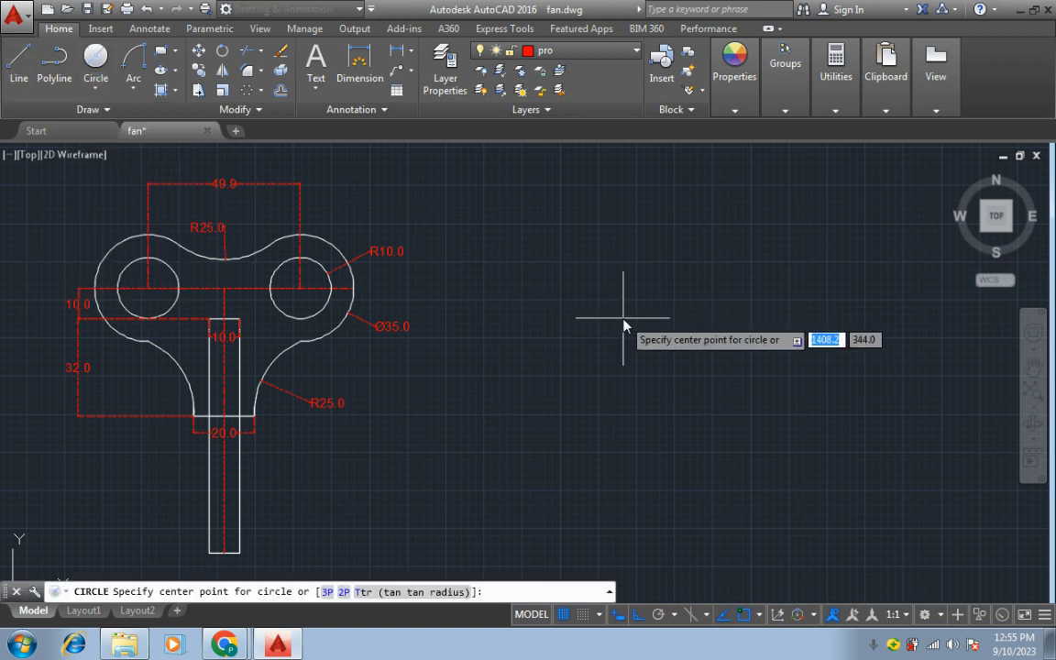
click(875, 320)
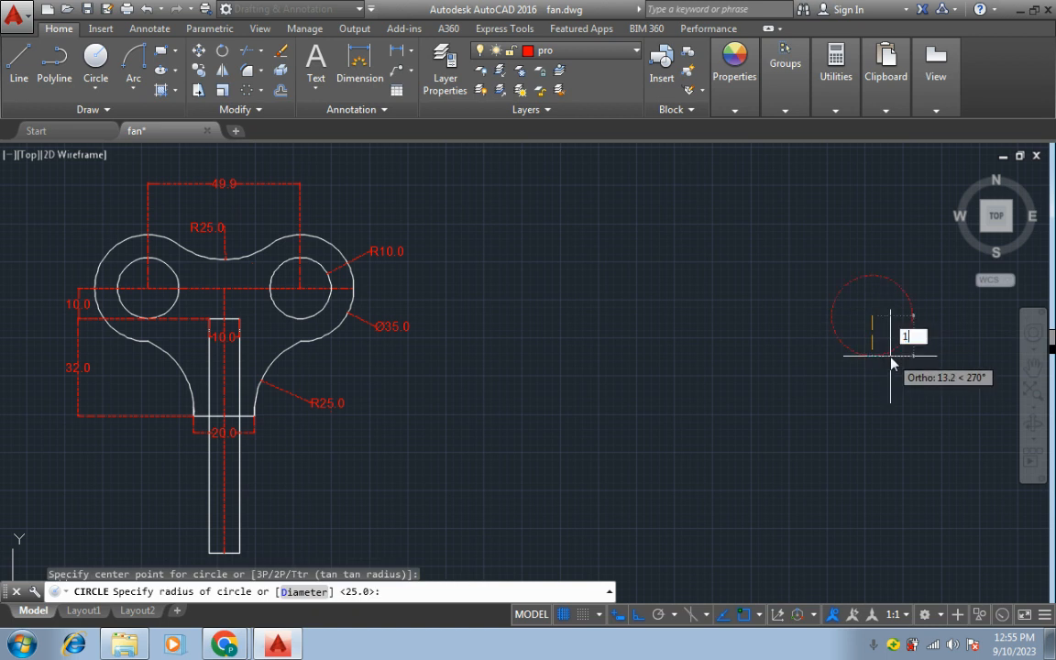
text(10)
key(Return)
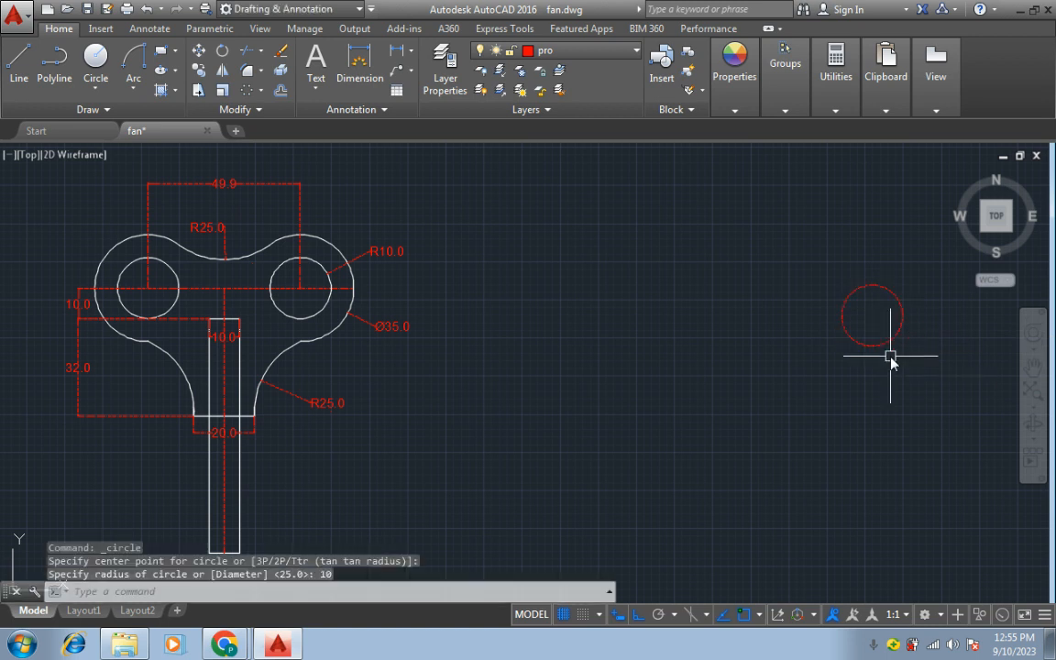
Step: Assign the new radius 10 circle to layer 0
click(879, 348)
click(587, 51)
click(550, 64)
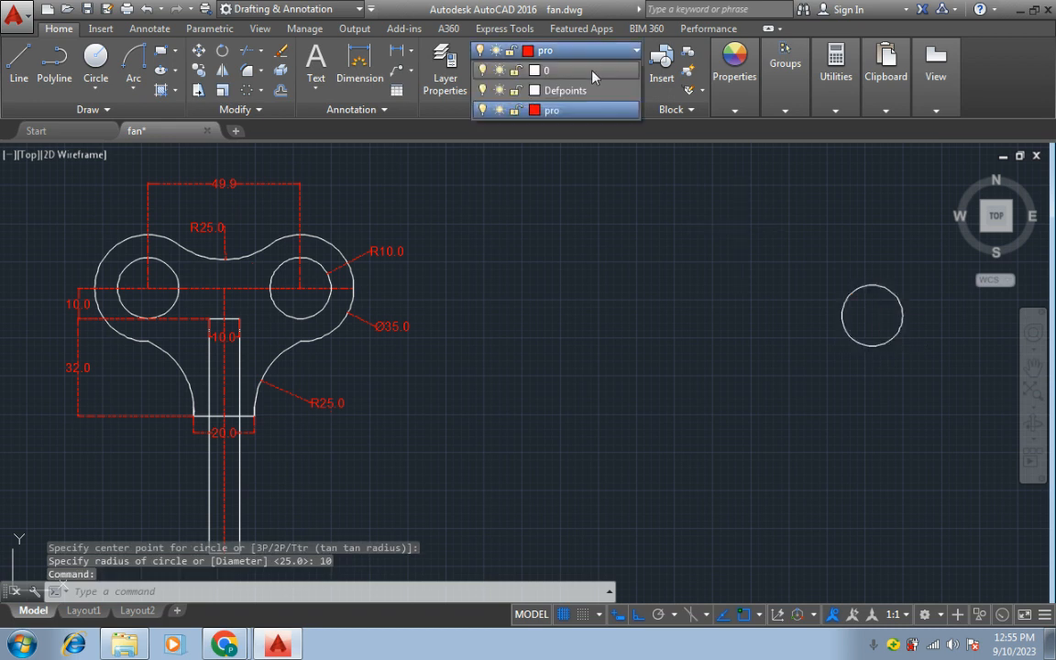
click(633, 319)
key(Escape)
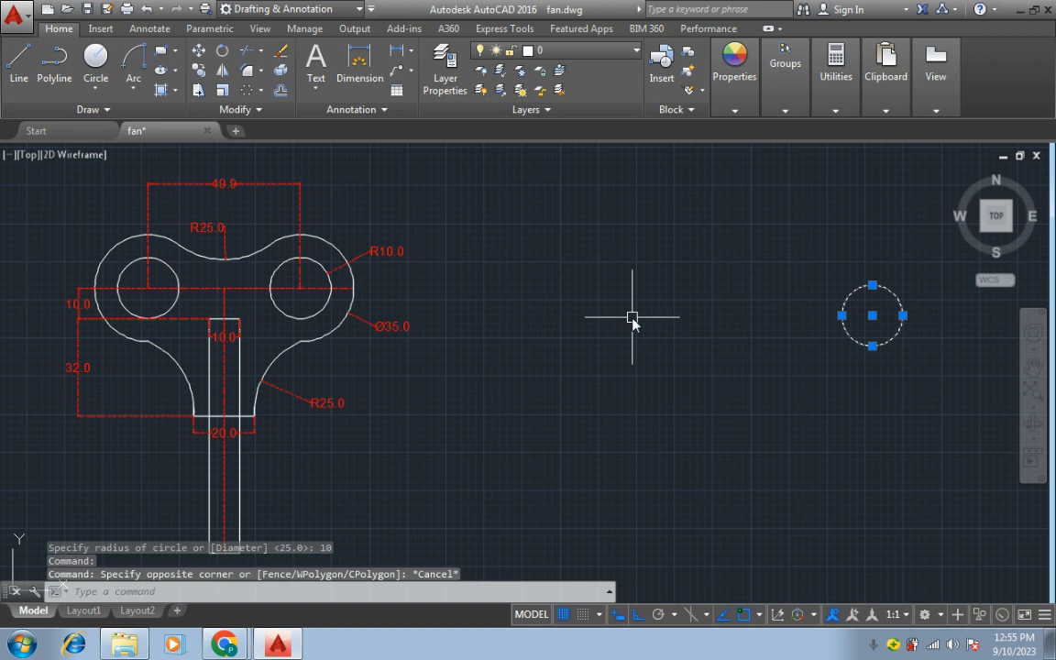
Step: Draw a circle of diameter 35 concentric with the radius 10 circle
click(95, 89)
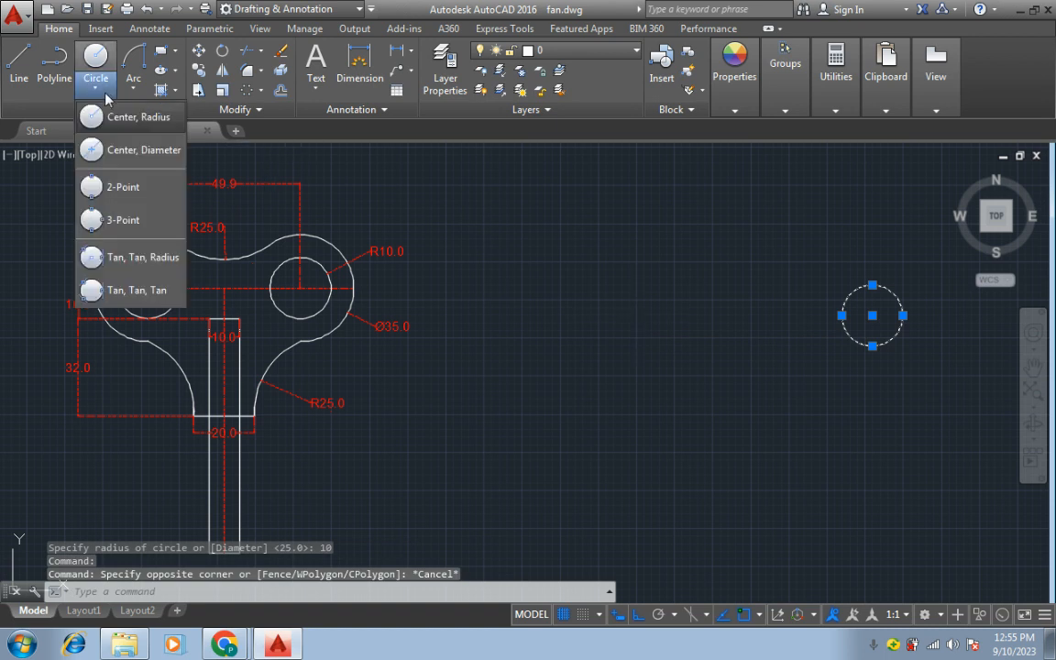
click(107, 151)
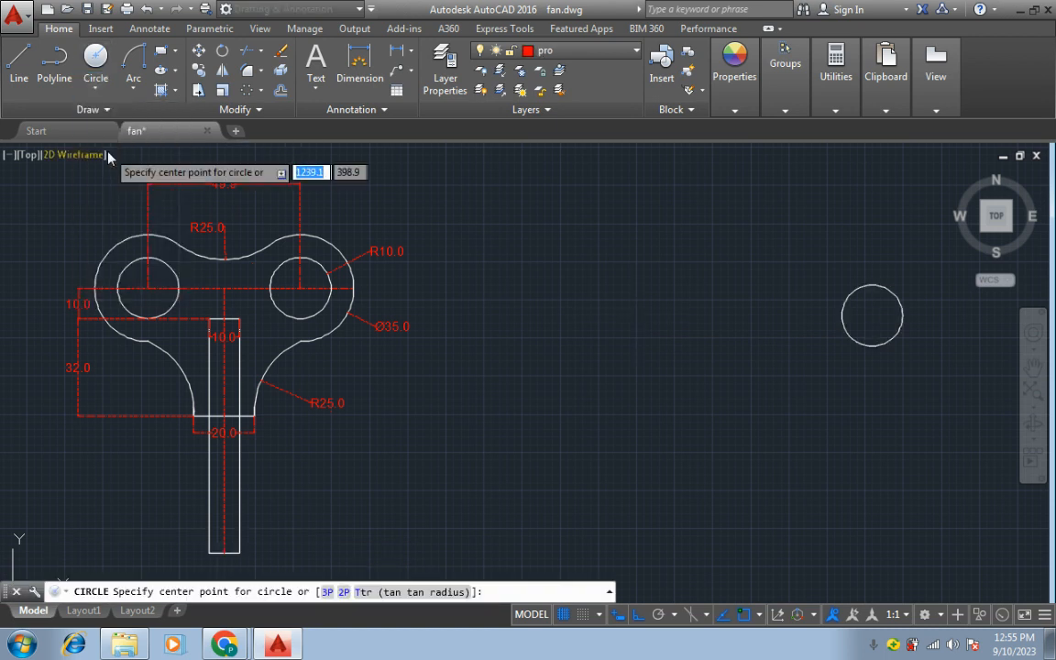
click(872, 318)
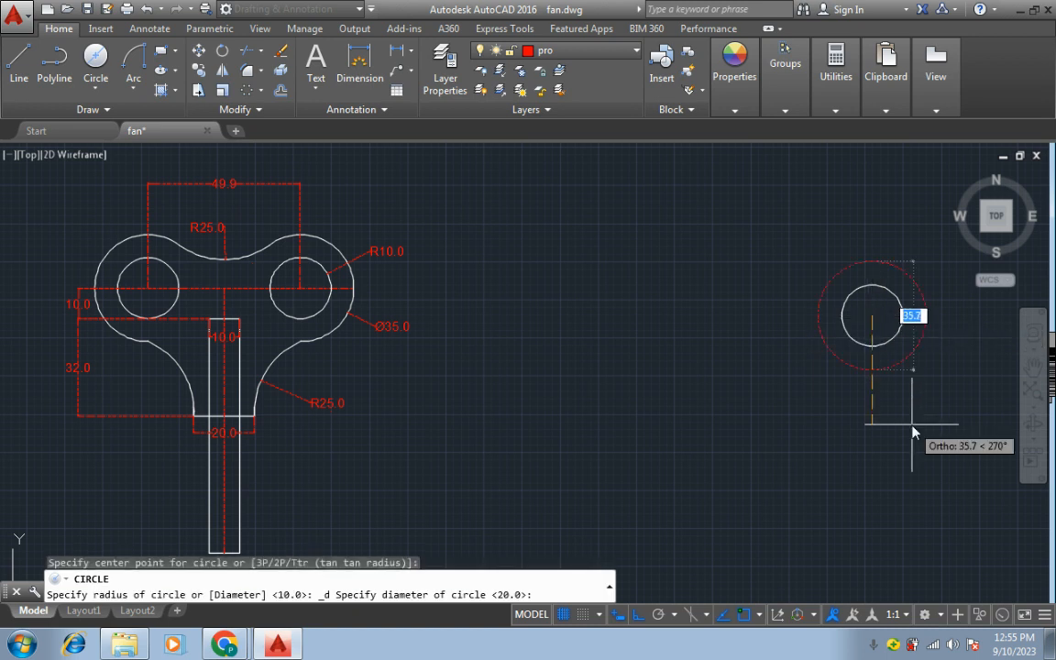
text(35)
key(Return)
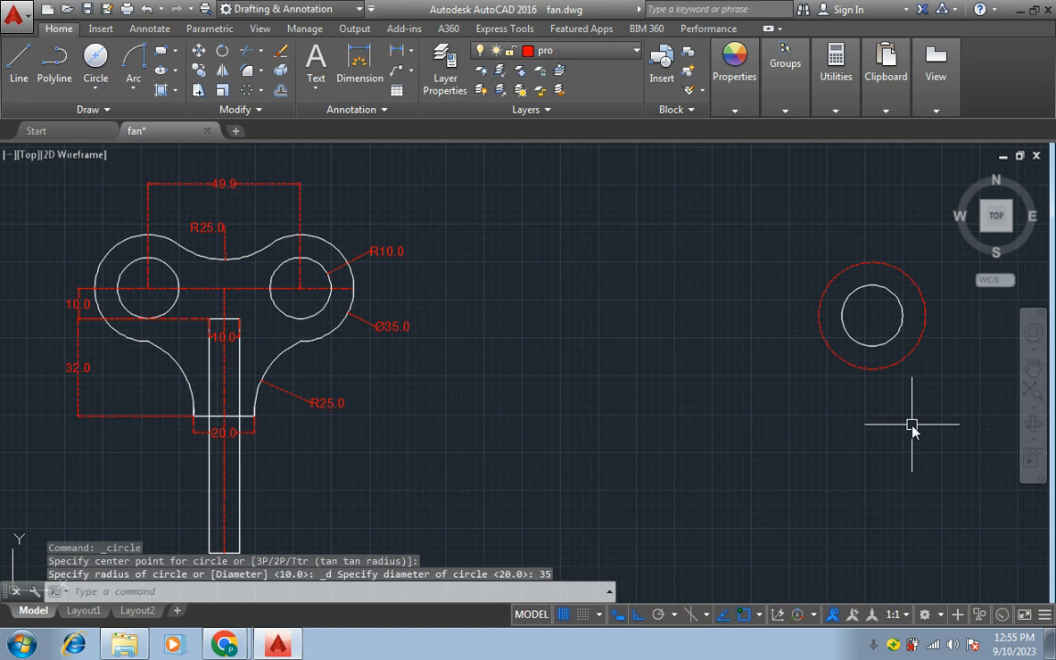
Step: Make layer 0 current and assign the diameter 35 circle to it
click(605, 51)
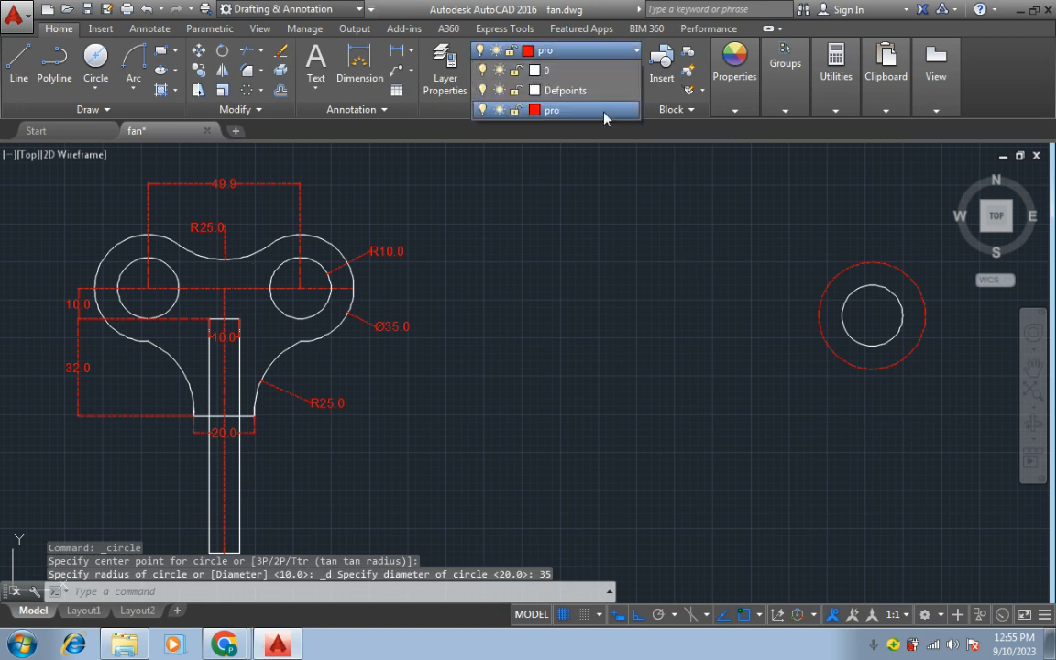
click(610, 79)
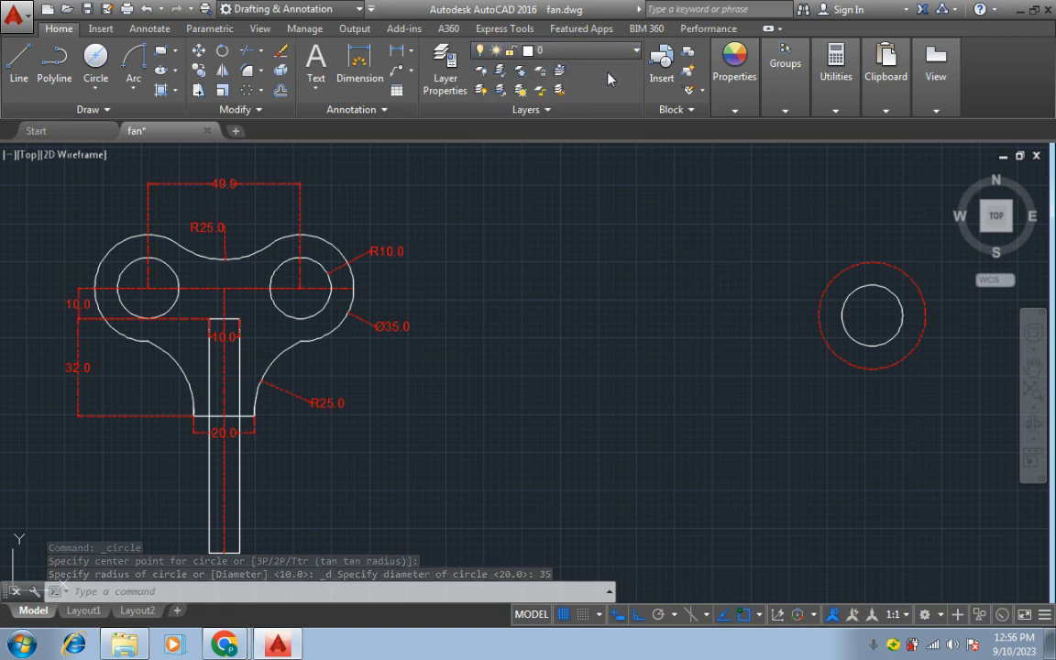
click(587, 258)
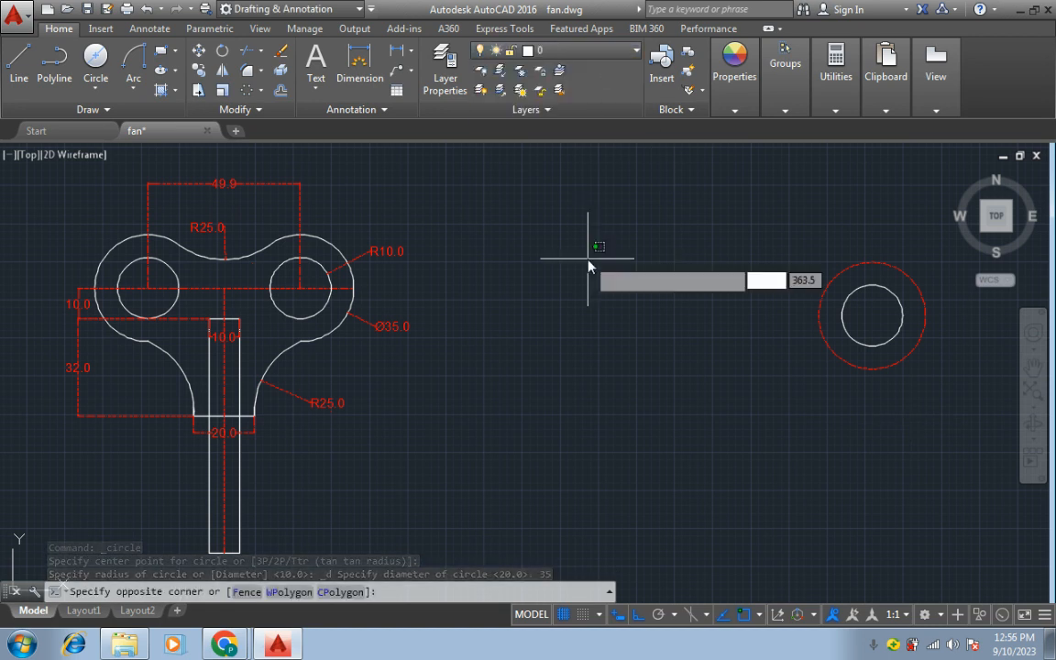
click(825, 312)
click(819, 315)
click(587, 51)
click(603, 74)
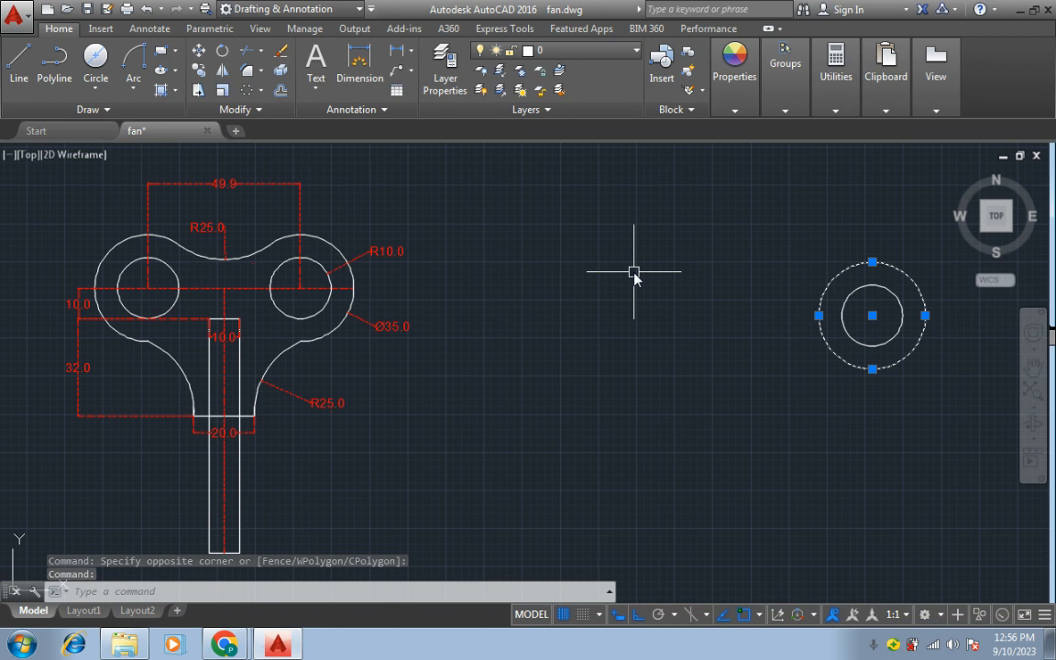
key(Escape)
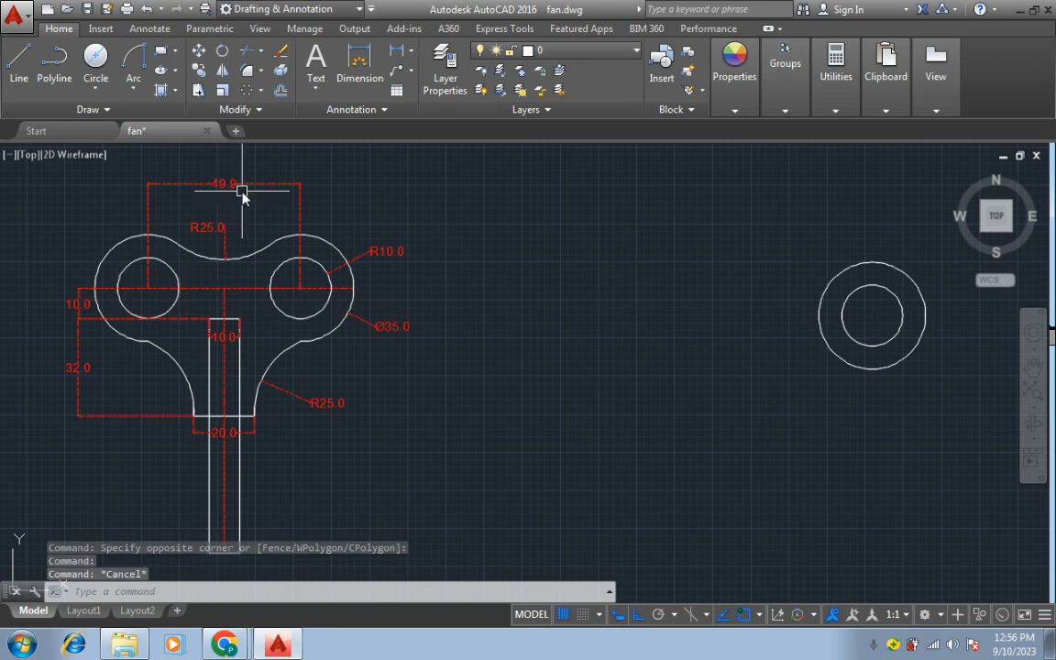
click(18, 64)
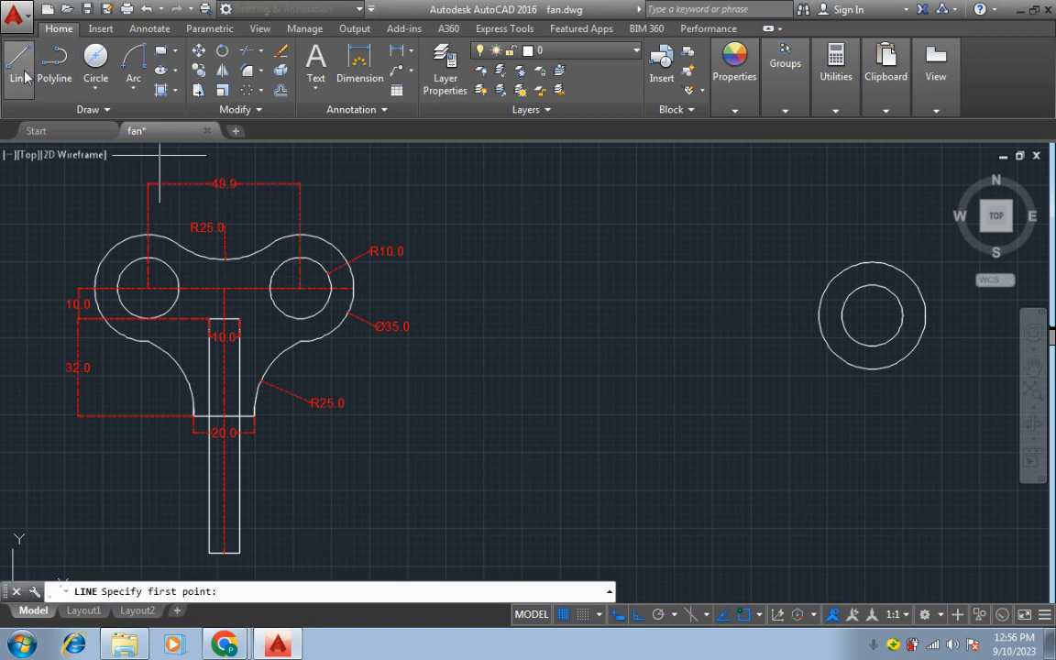
click(871, 323)
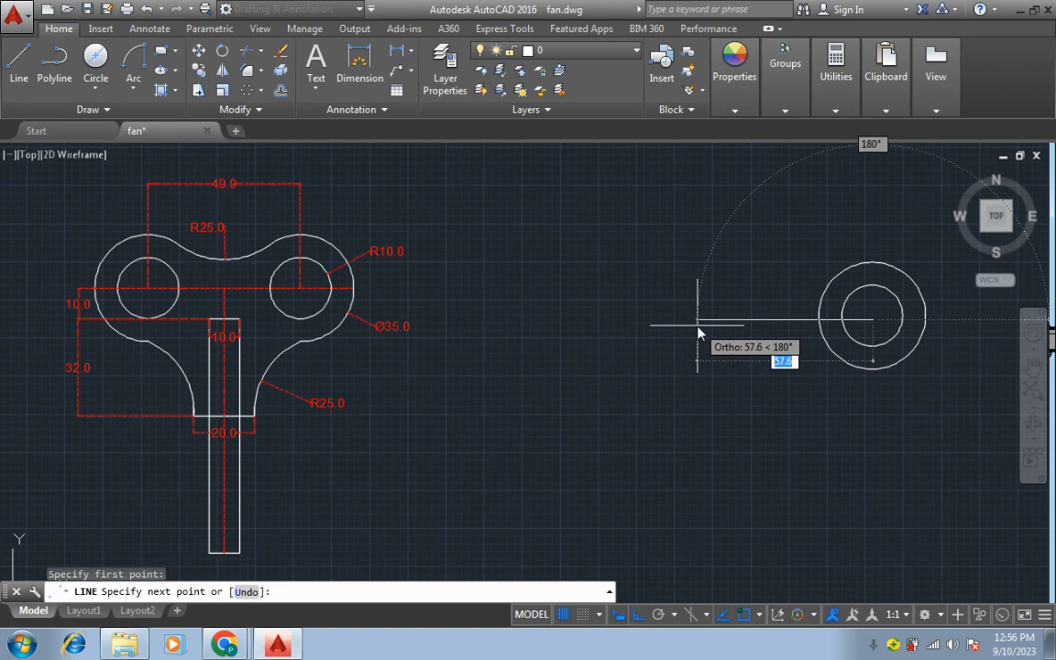
key(Escape)
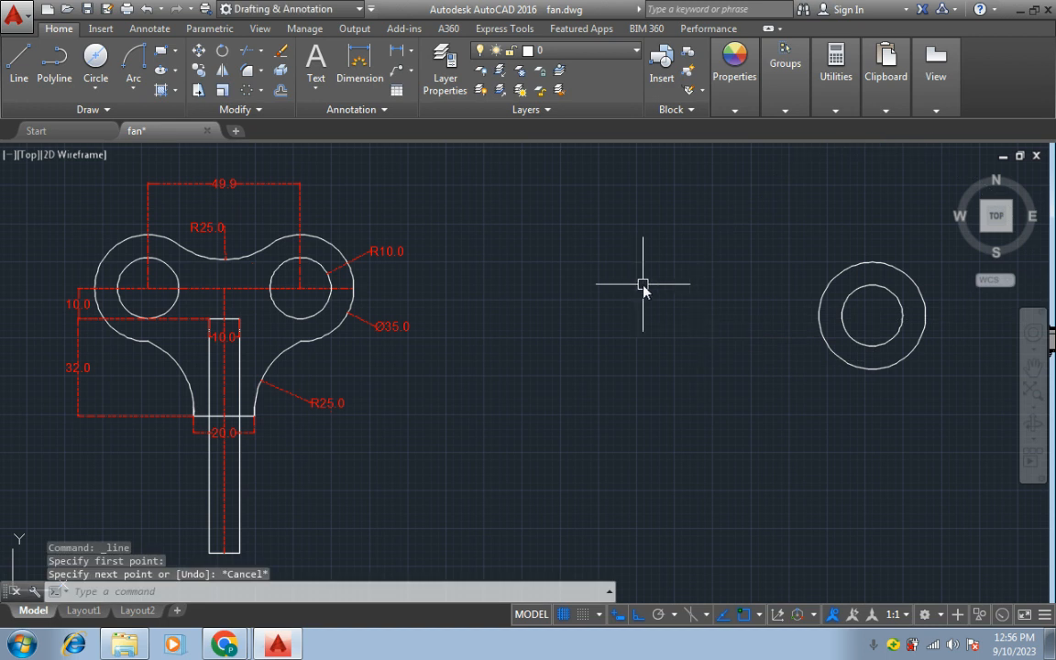
Step: Draw a horizontal line 50 long from the circles' common centre toward the left
click(28, 73)
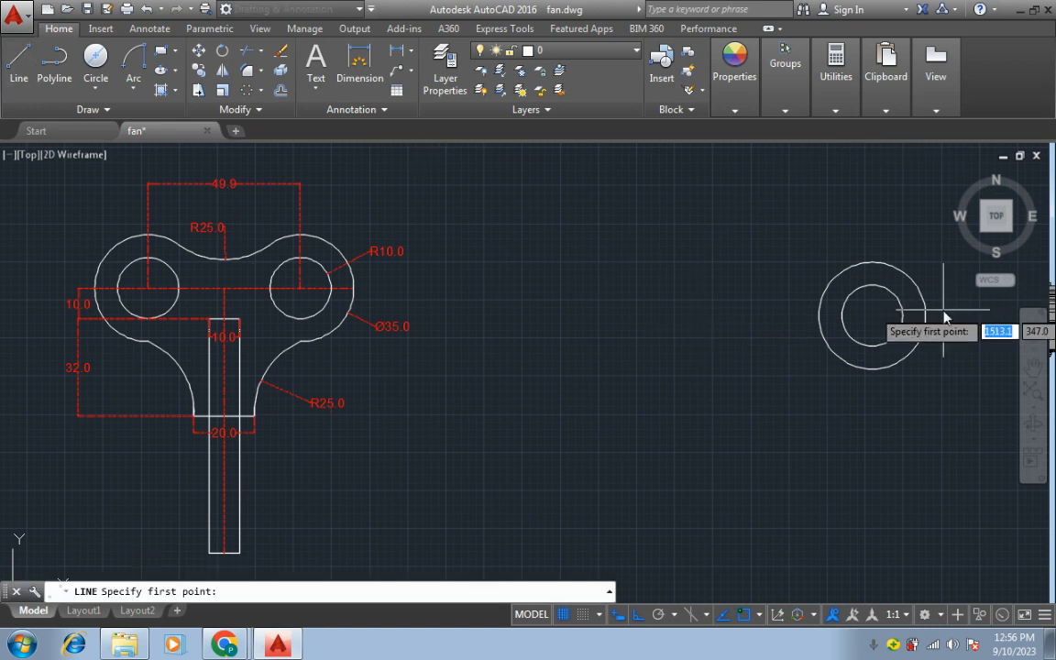
click(871, 321)
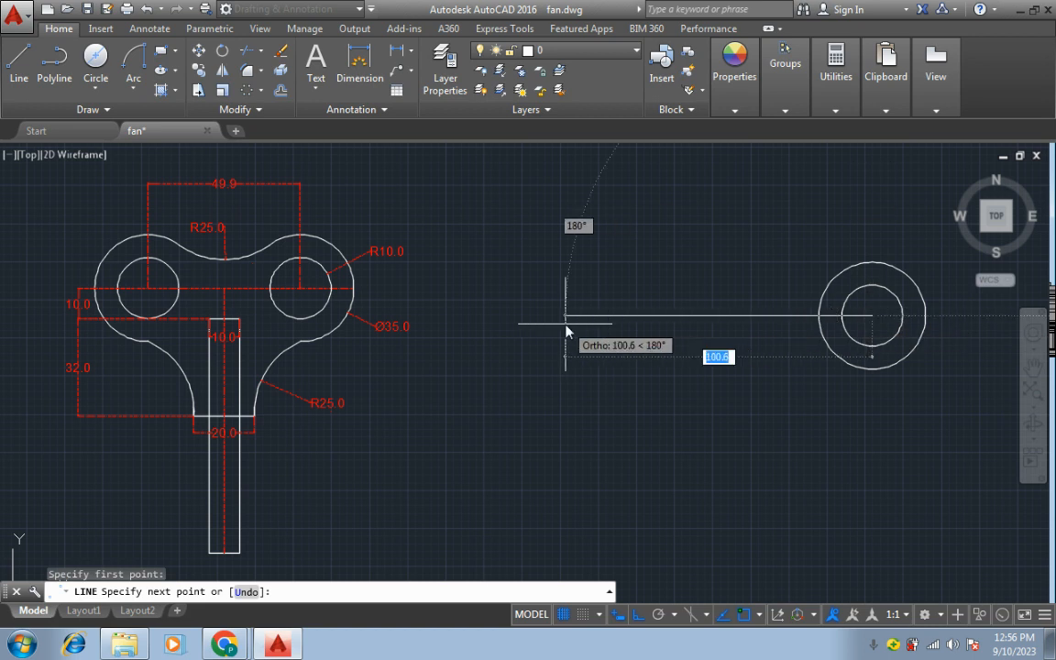
text(50)
key(Return)
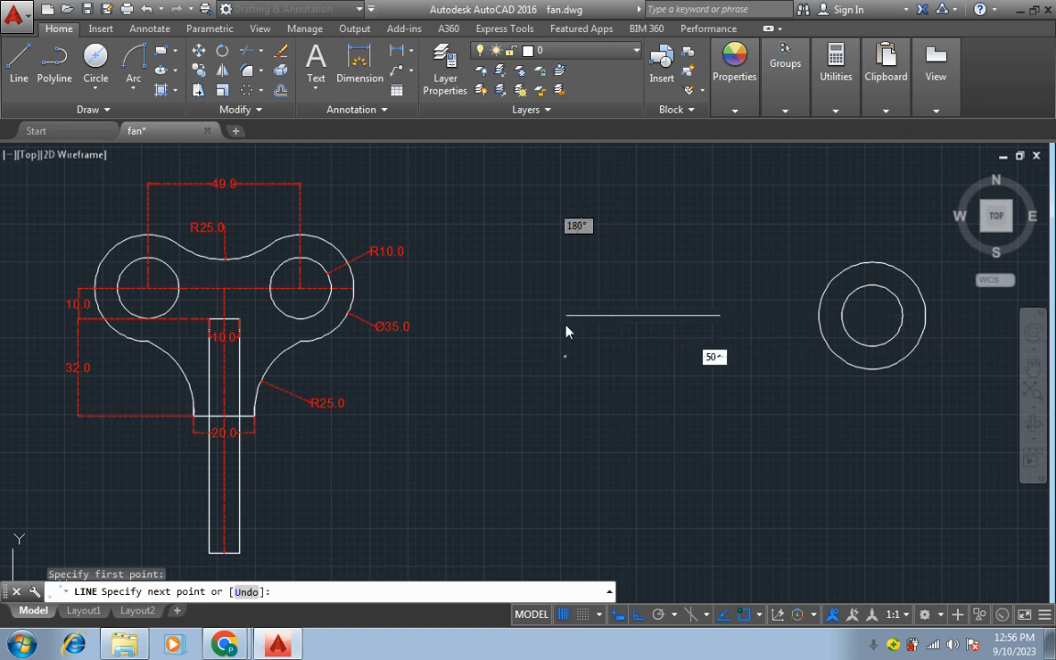
key(Return)
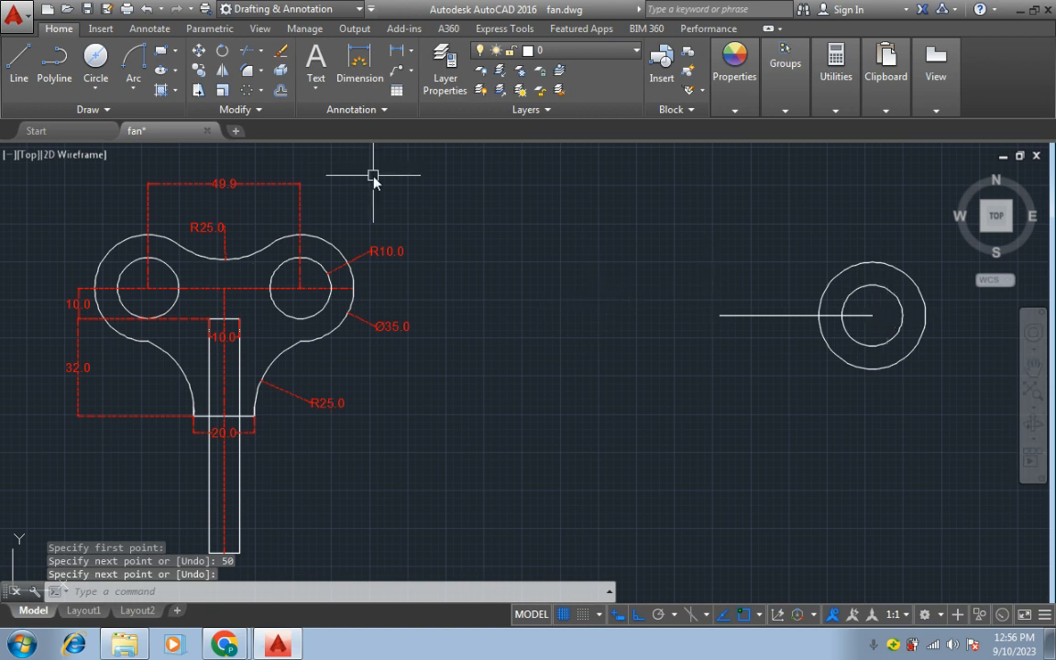
Step: Copy both concentric circles from their centre to the left end of the horizontal line
click(202, 73)
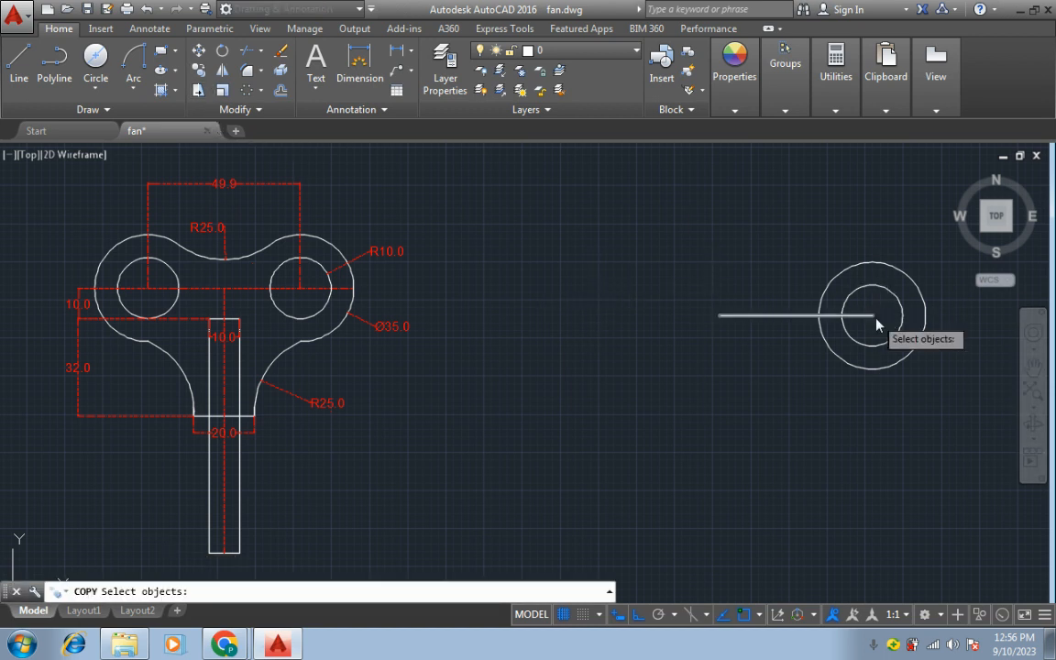
click(869, 287)
click(867, 266)
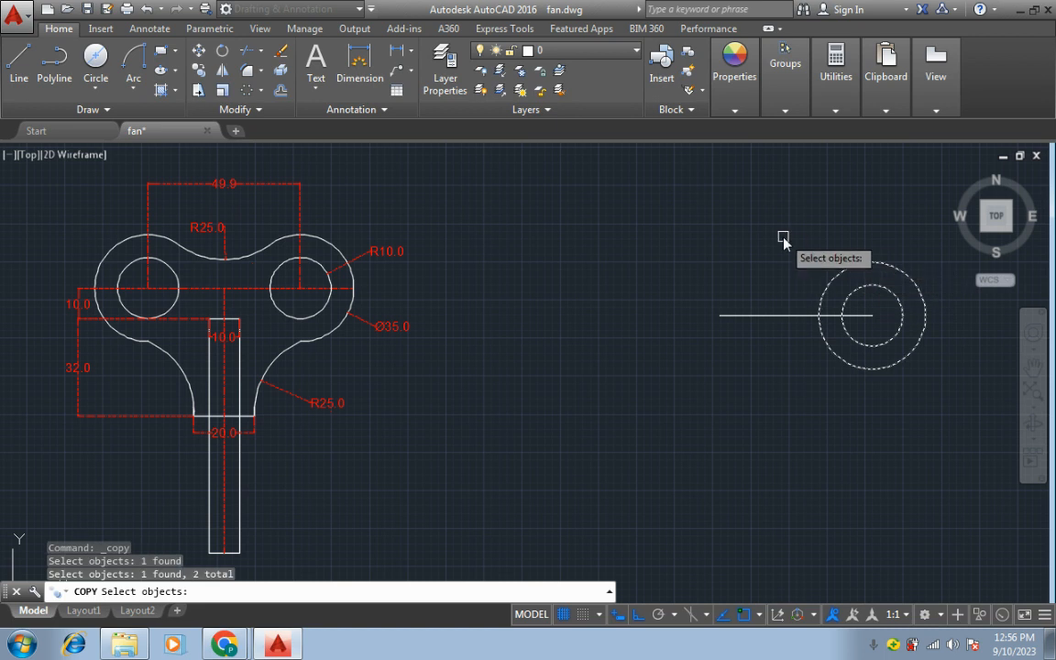
key(Return)
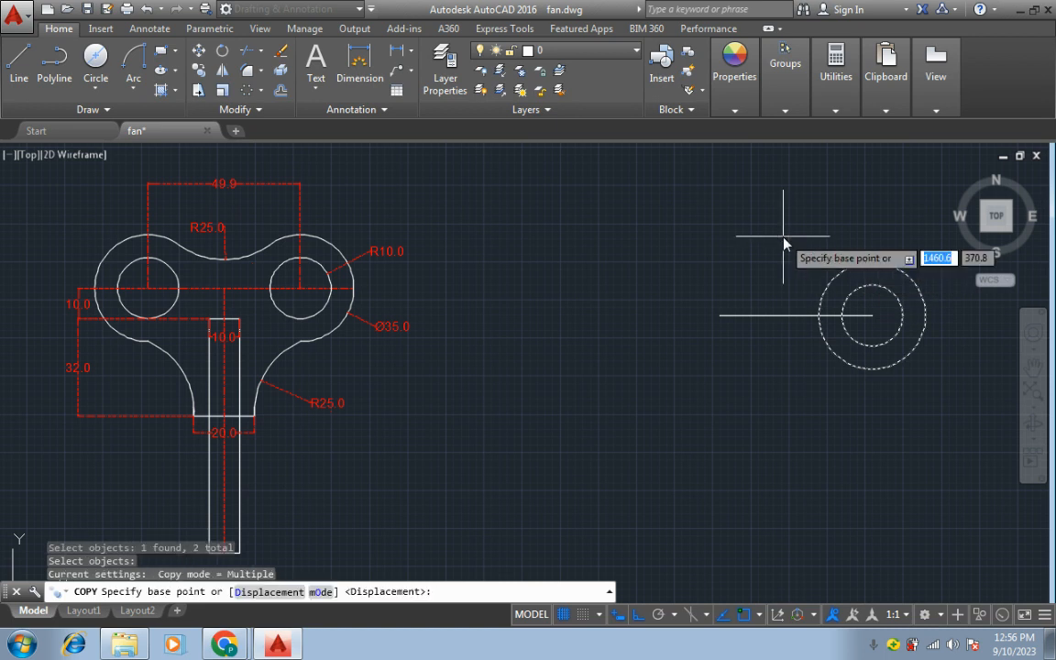
click(873, 316)
click(720, 317)
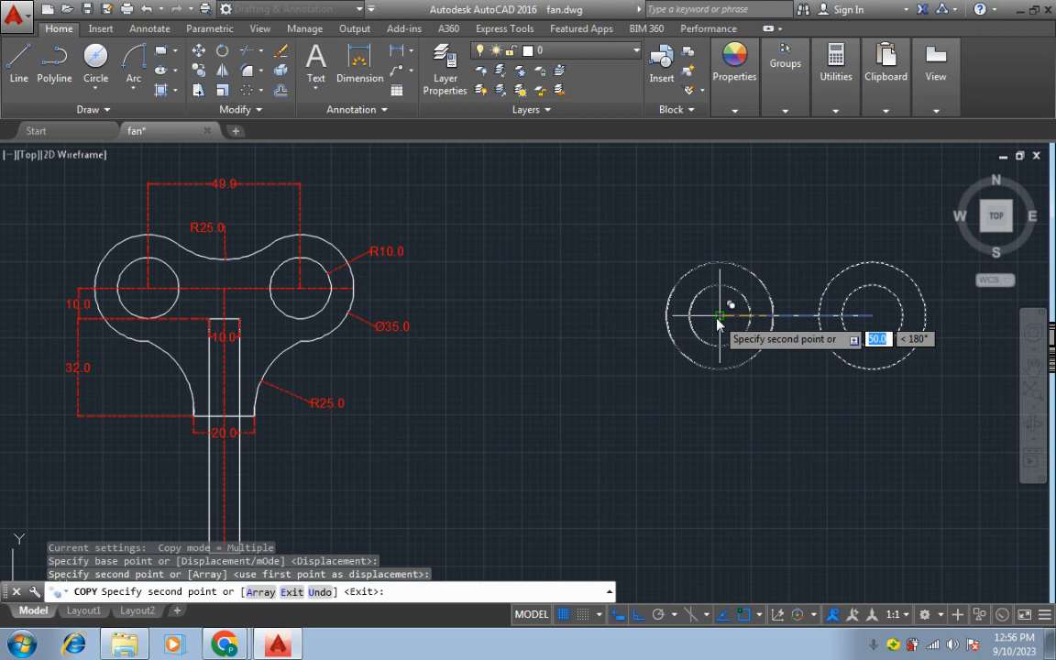
key(Escape)
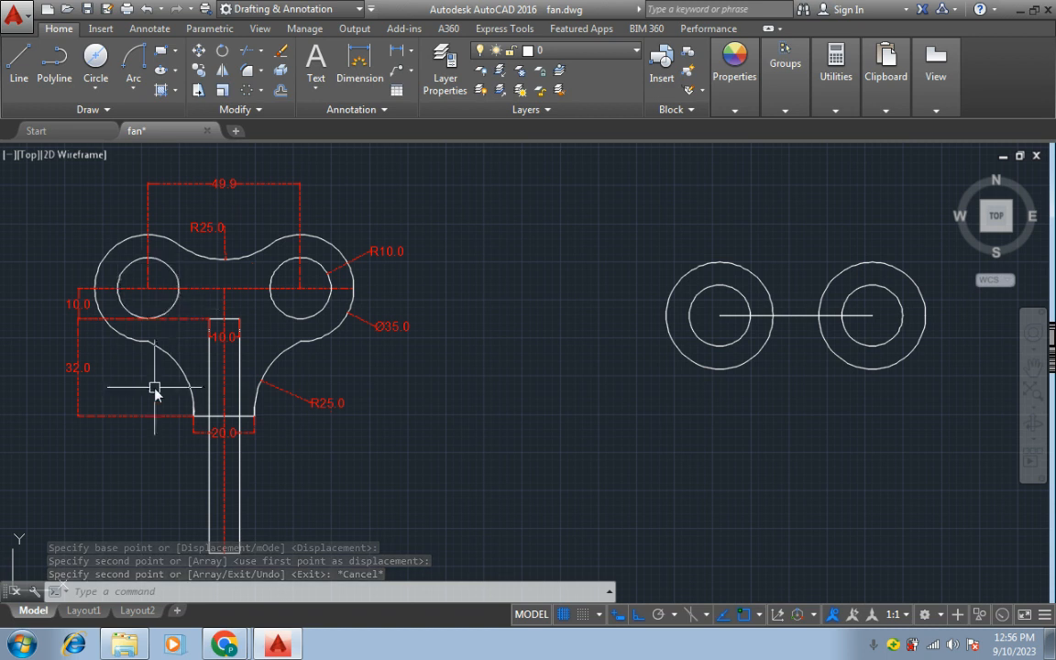
Step: Make pro the current layer
scroll(152, 413, down, 2)
scroll(184, 491, up, 2)
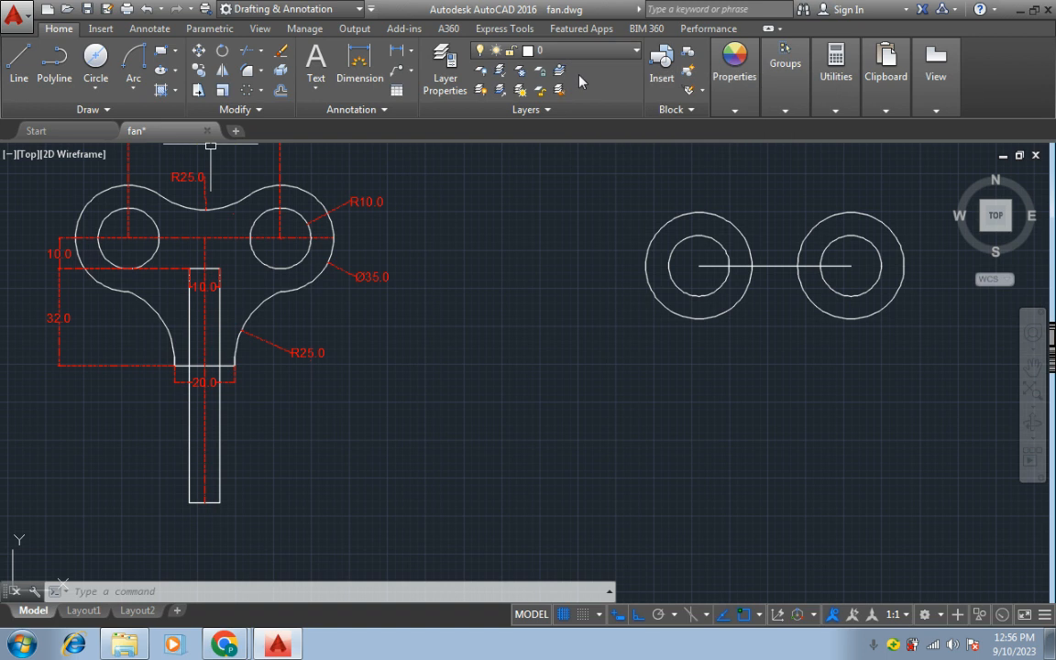
click(573, 52)
click(587, 109)
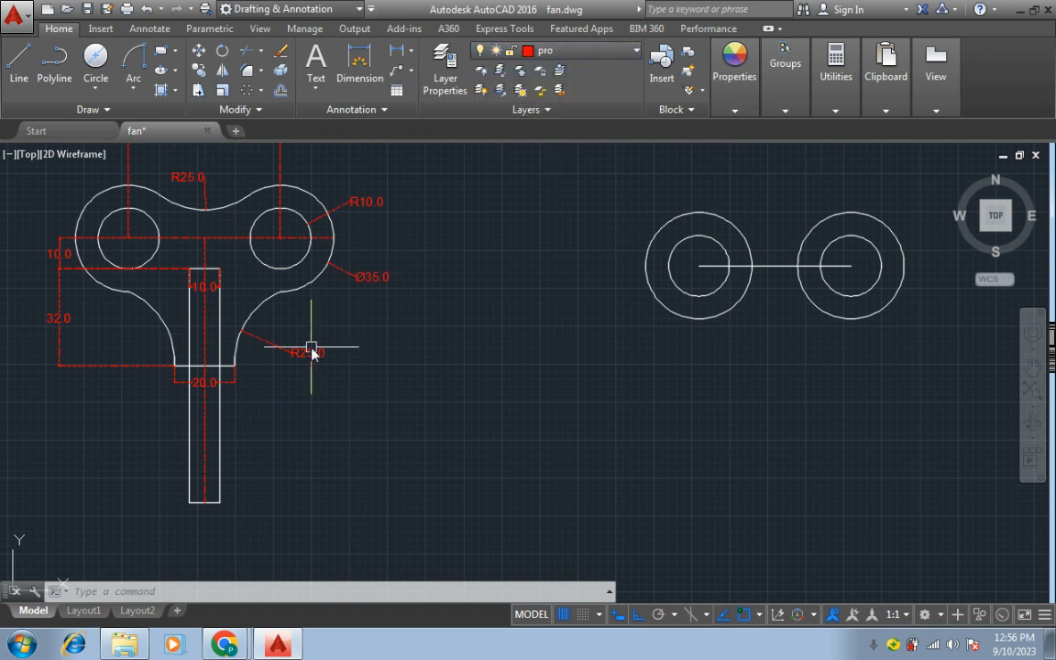
click(193, 381)
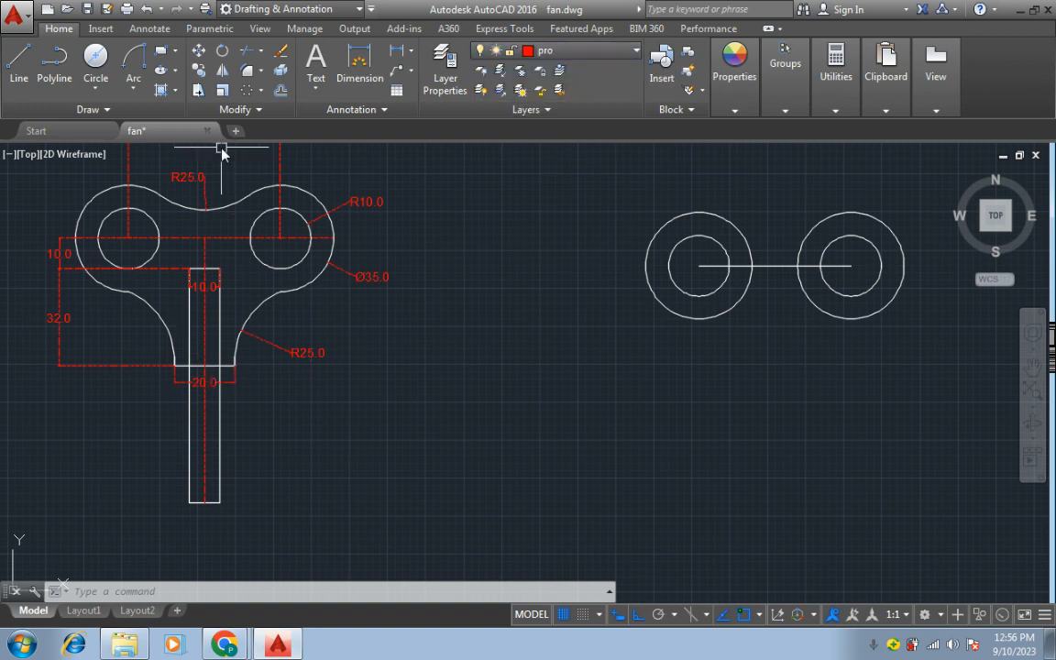
Step: Add a horizontal linear dimension from the lower end of the 32.0 dimension to the stem's lower-left corner
click(400, 55)
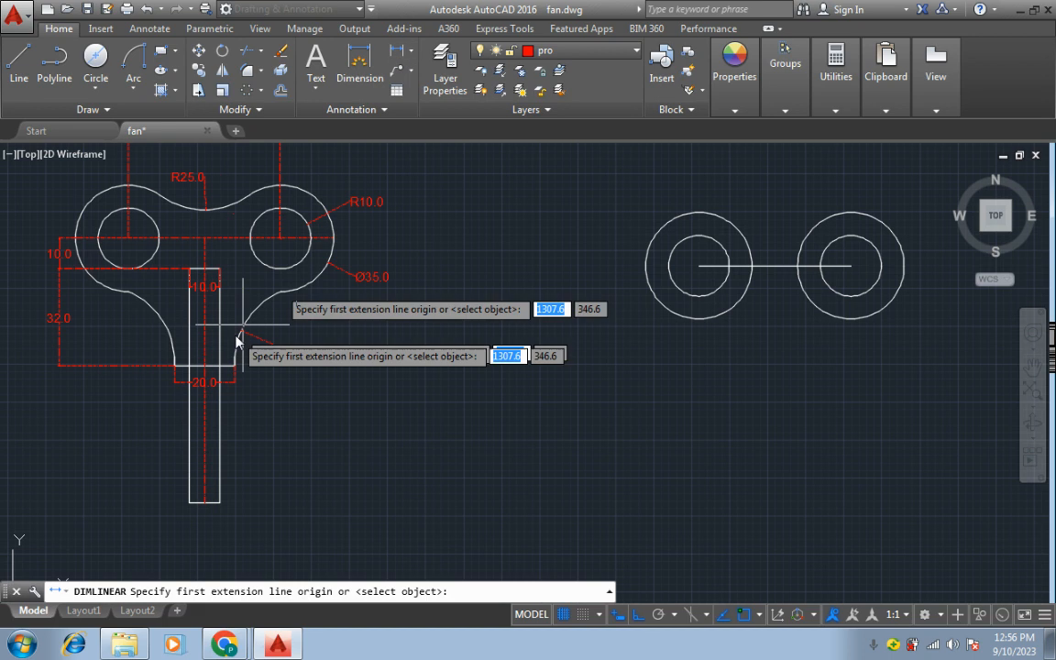
click(58, 365)
click(189, 503)
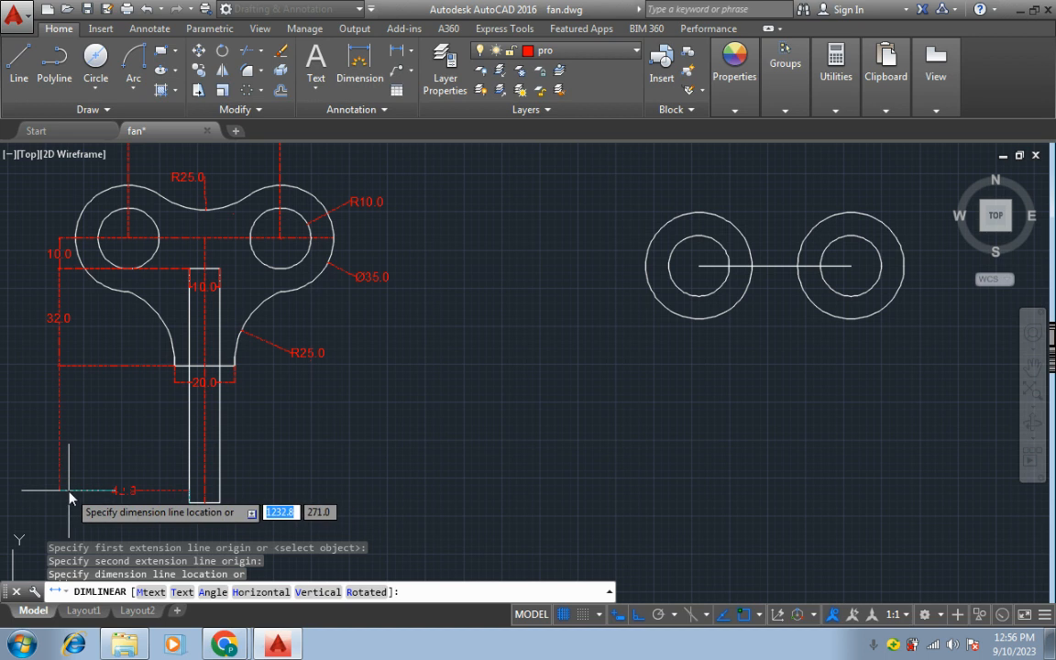
click(60, 496)
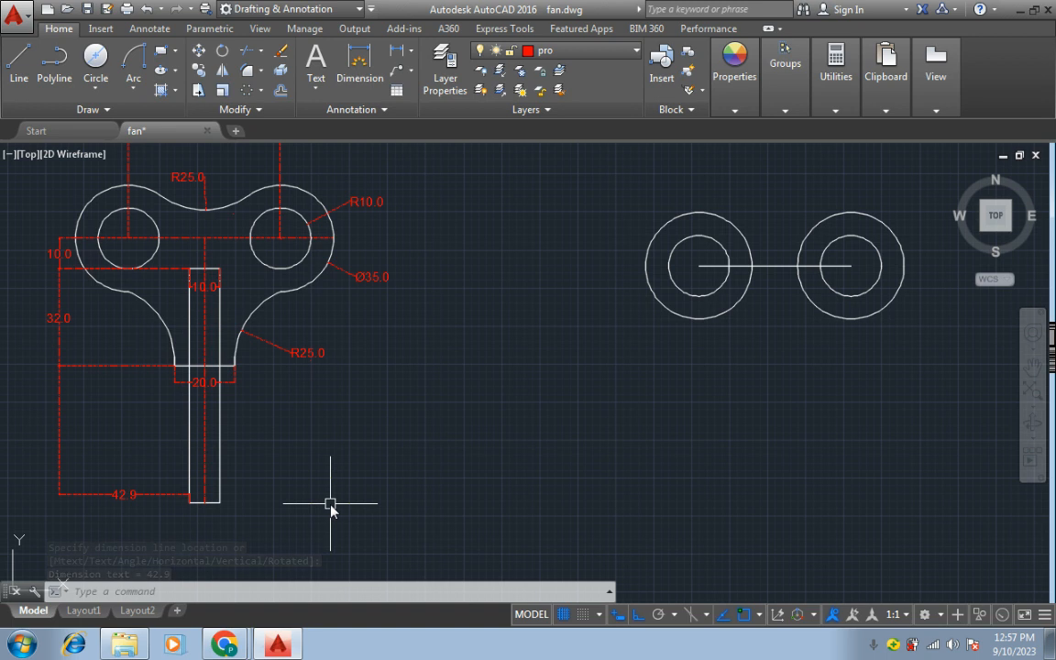
Step: Delete the horizontal dimension beside the lower end of the key's stem
scroll(131, 495, up, 1)
scroll(231, 502, down, 3)
scroll(184, 524, up, 8)
scroll(246, 453, down, 2)
click(194, 359)
click(187, 360)
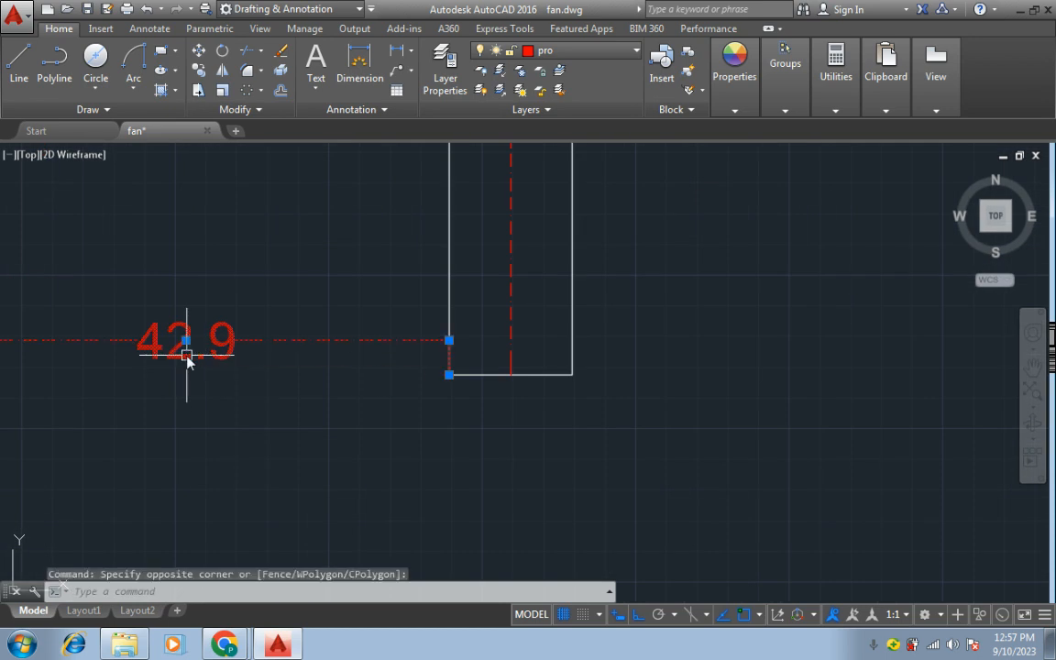
key(Delete)
Step: Add a vertical linear dimension on the reference key from the stem's lower-left corner to the lower end of the 32.0 dimension
scroll(723, 482, down, 5)
scroll(735, 478, up, 2)
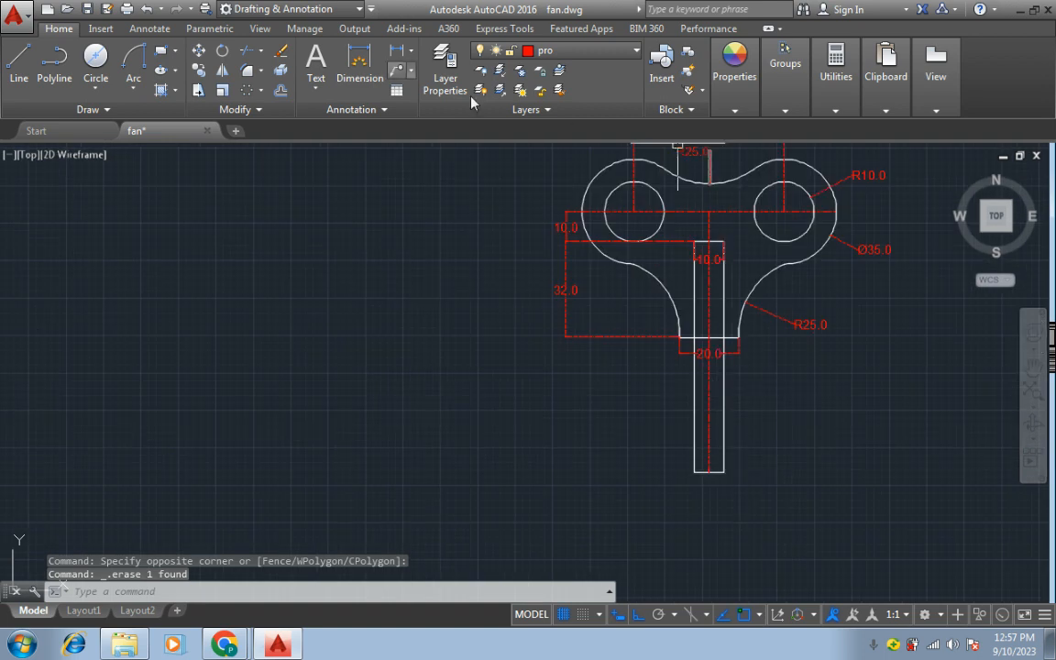
click(396, 50)
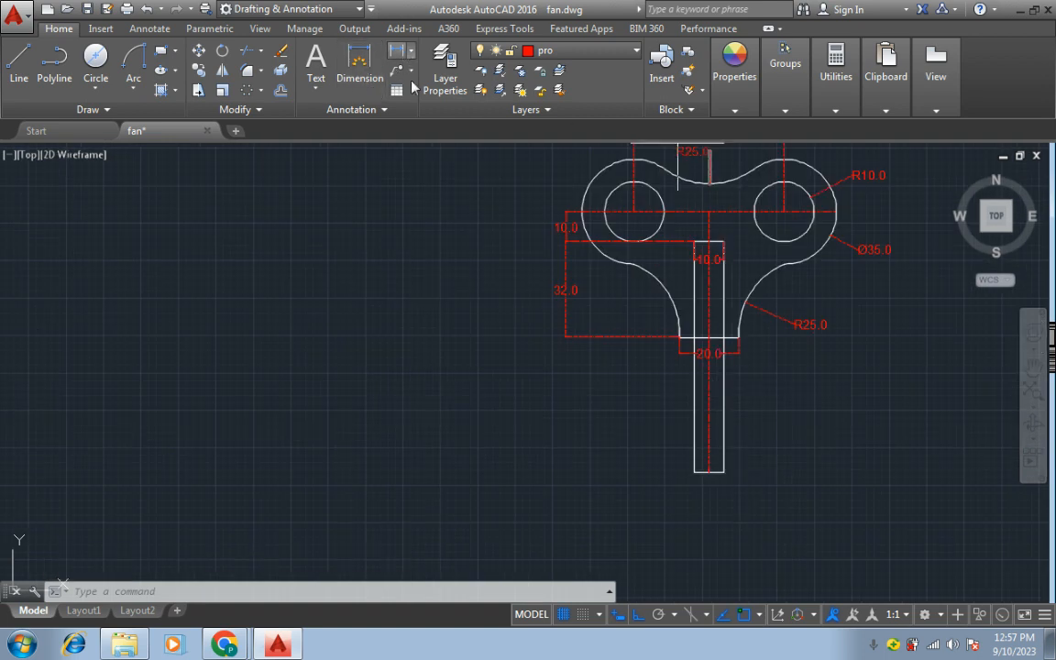
click(694, 471)
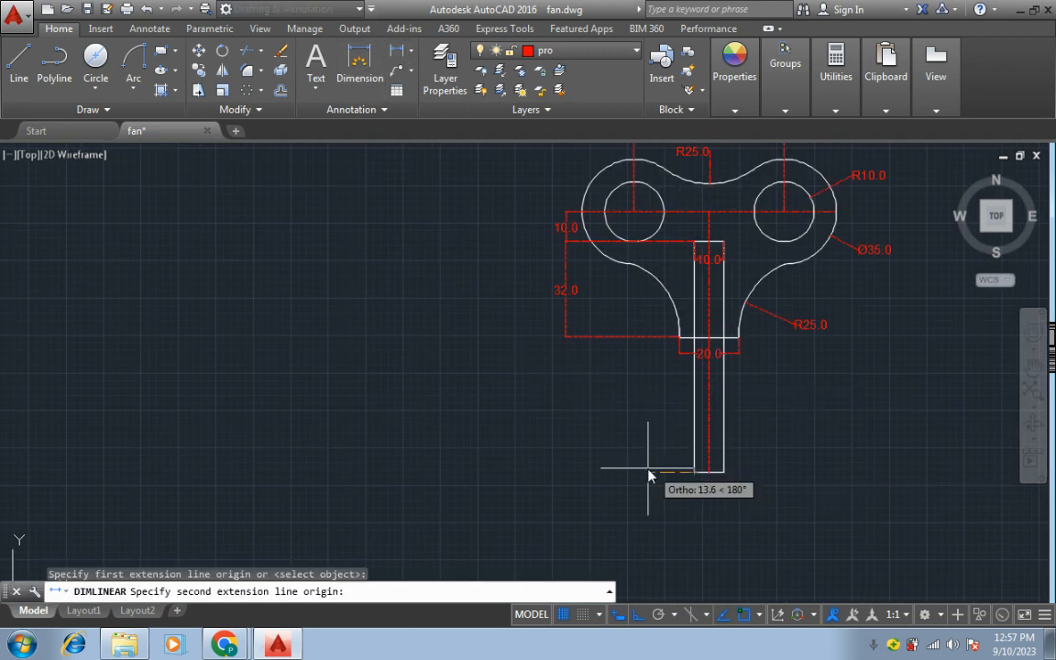
click(565, 338)
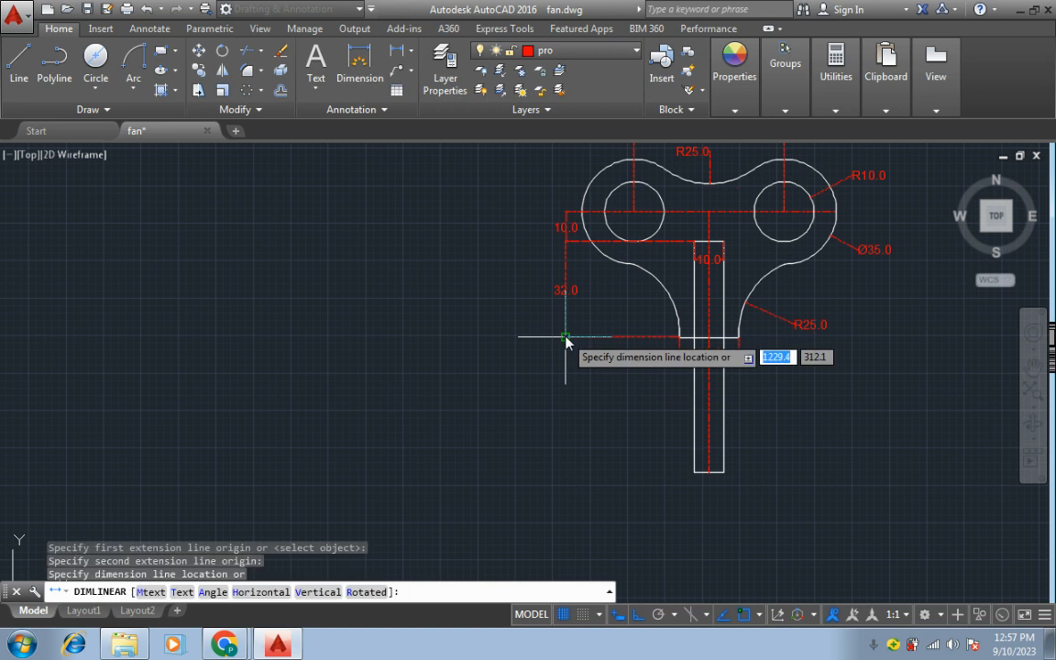
click(561, 387)
Step: Make layer 0 the current layer
scroll(641, 434, up, 5)
scroll(463, 469, down, 3)
middle_drag(554, 477, 294, 470)
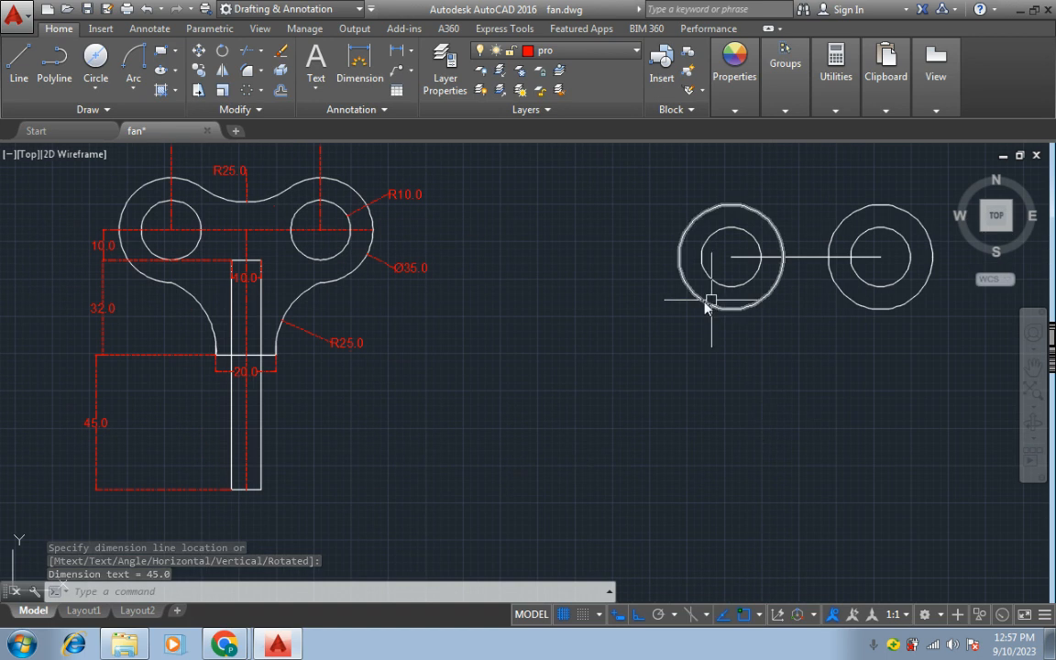
click(281, 94)
click(506, 53)
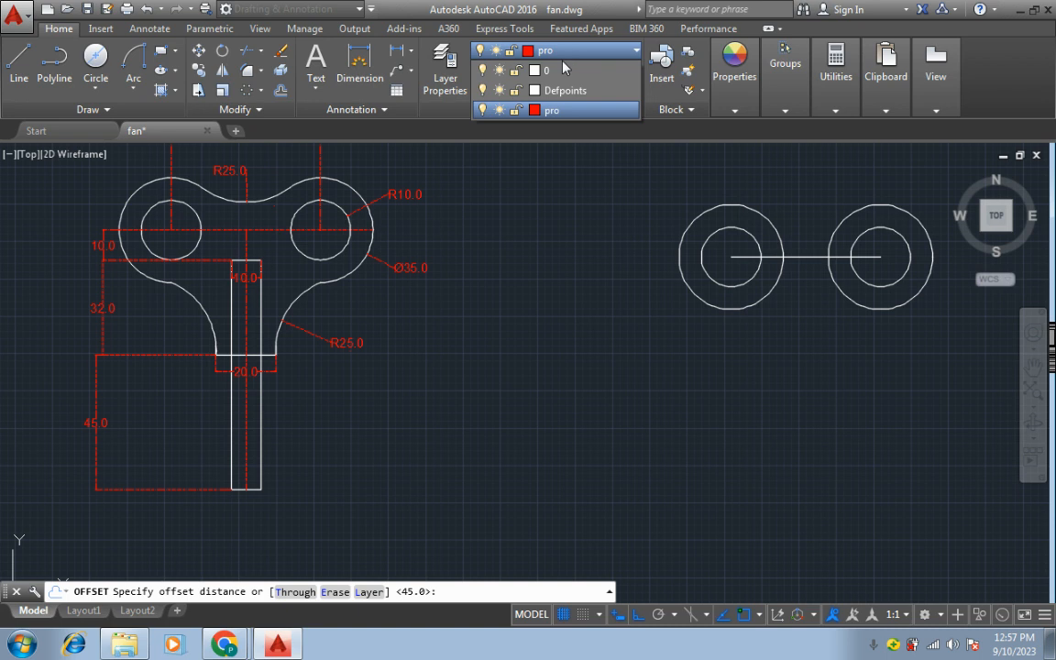
click(560, 71)
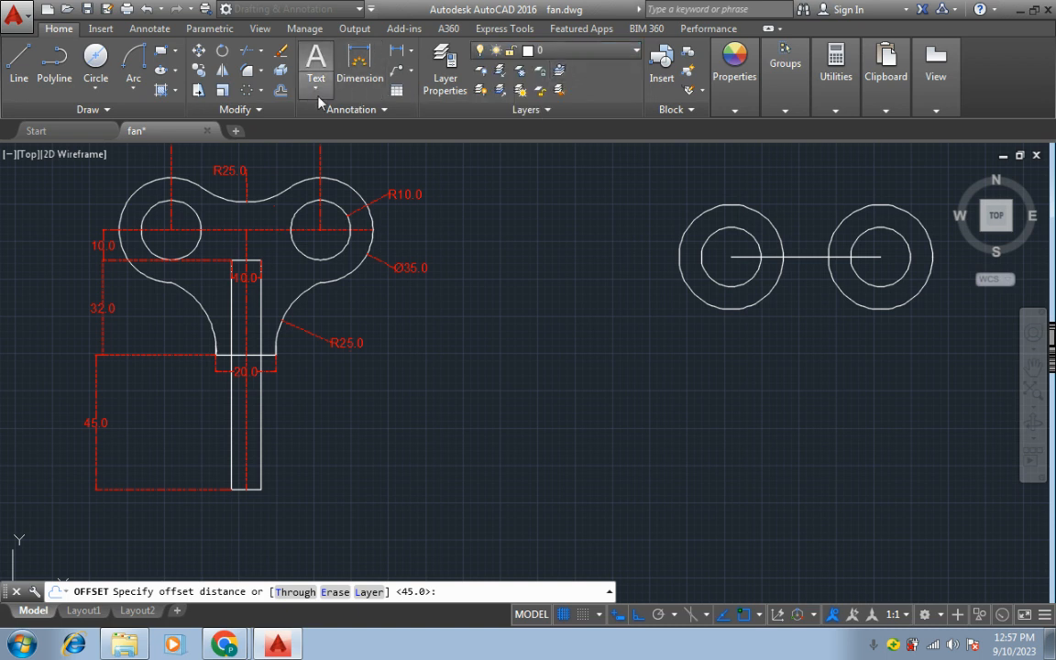
text(1)
key(Return)
text(0)
key(Return)
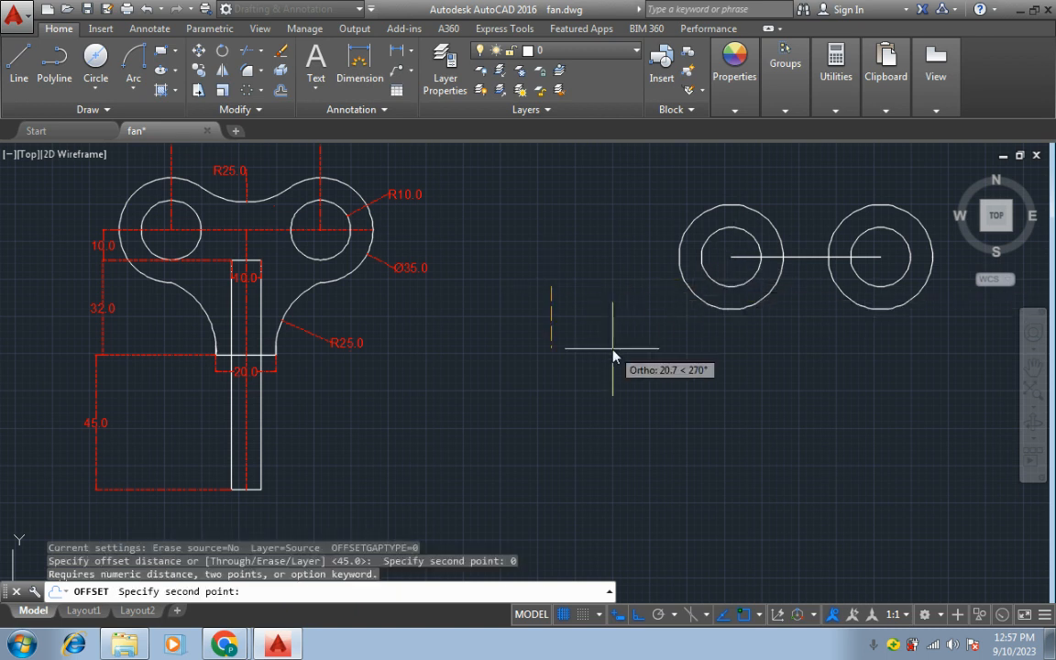
key(Escape)
key(Escape)
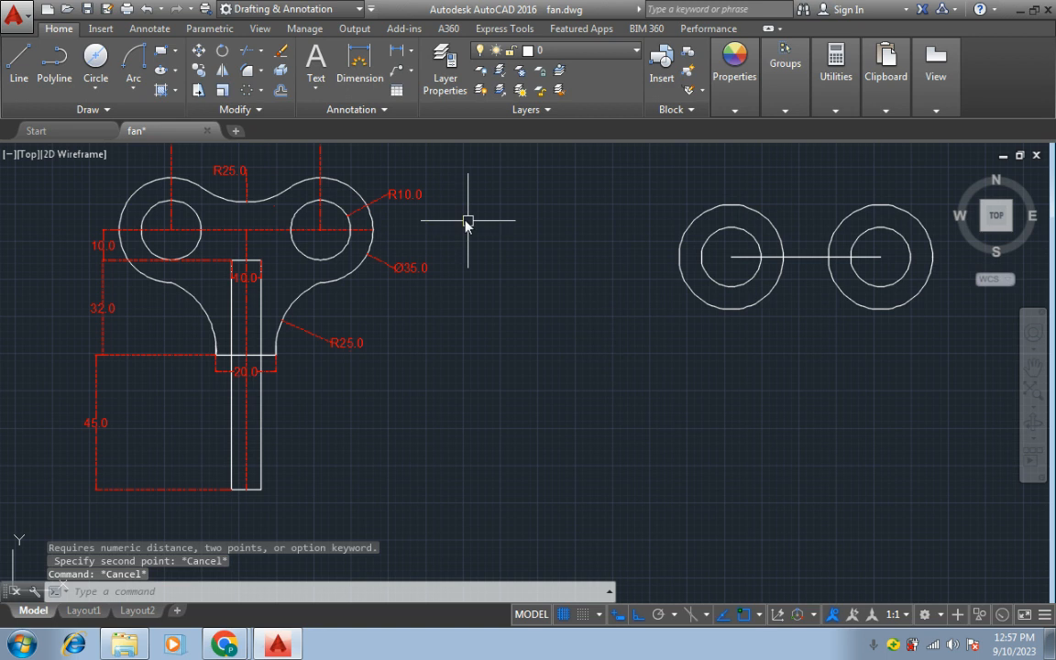
Step: Offset the horizontal line joining the circle centres 10 units downward
click(286, 94)
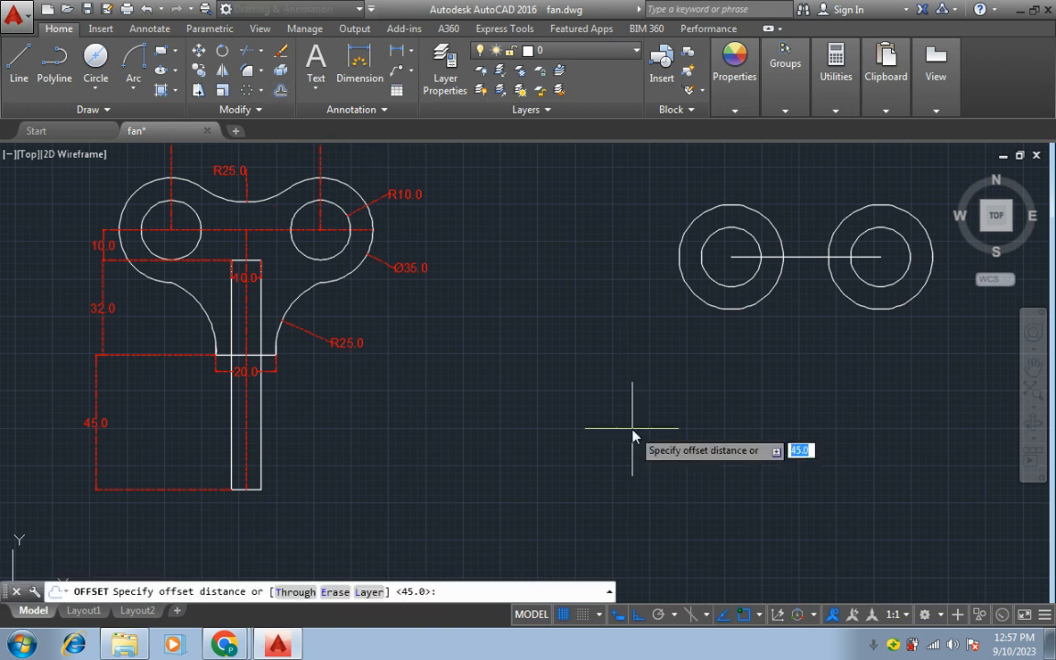
text(10)
key(Return)
click(731, 256)
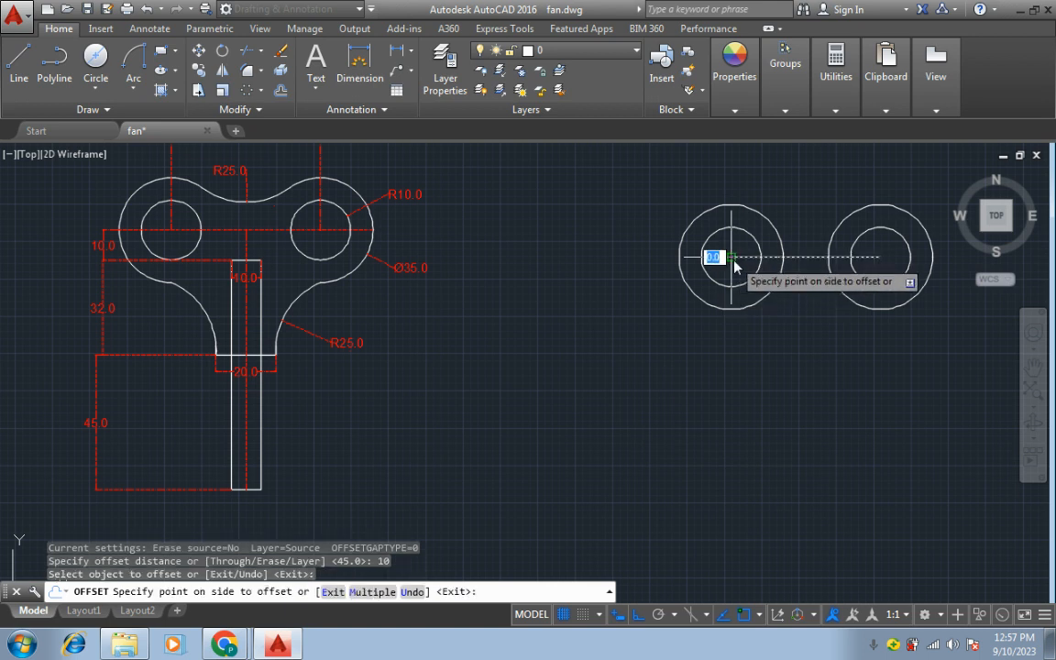
click(750, 355)
scroll(750, 351, up, 2)
scroll(750, 351, down, 2)
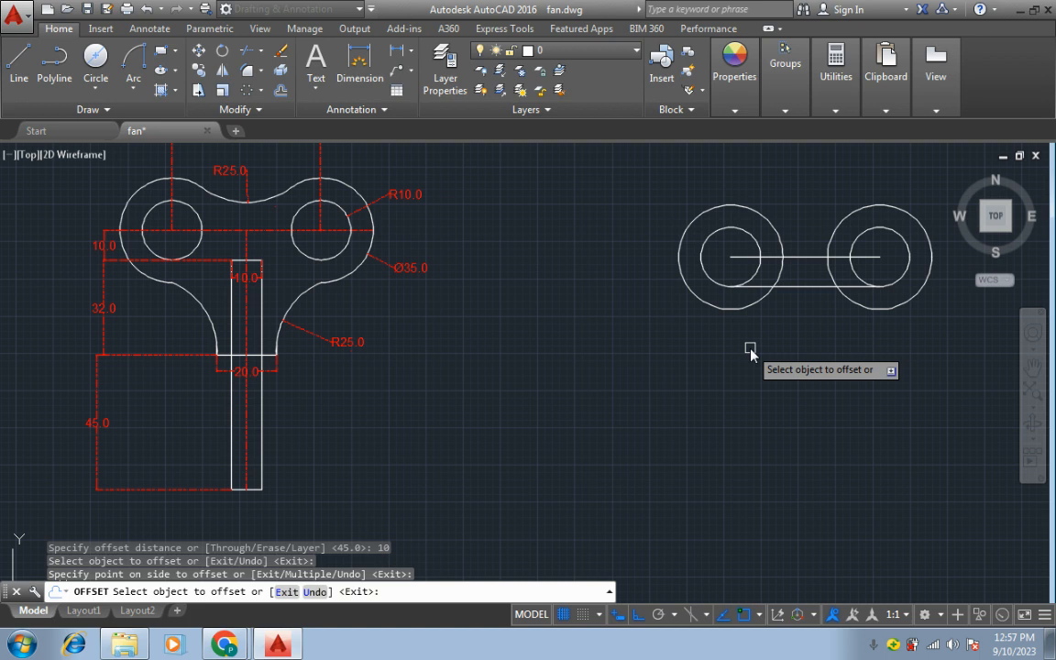
Step: Offset the line at the bottom of the inner circles 32 units downward
click(280, 89)
text(32)
key(Return)
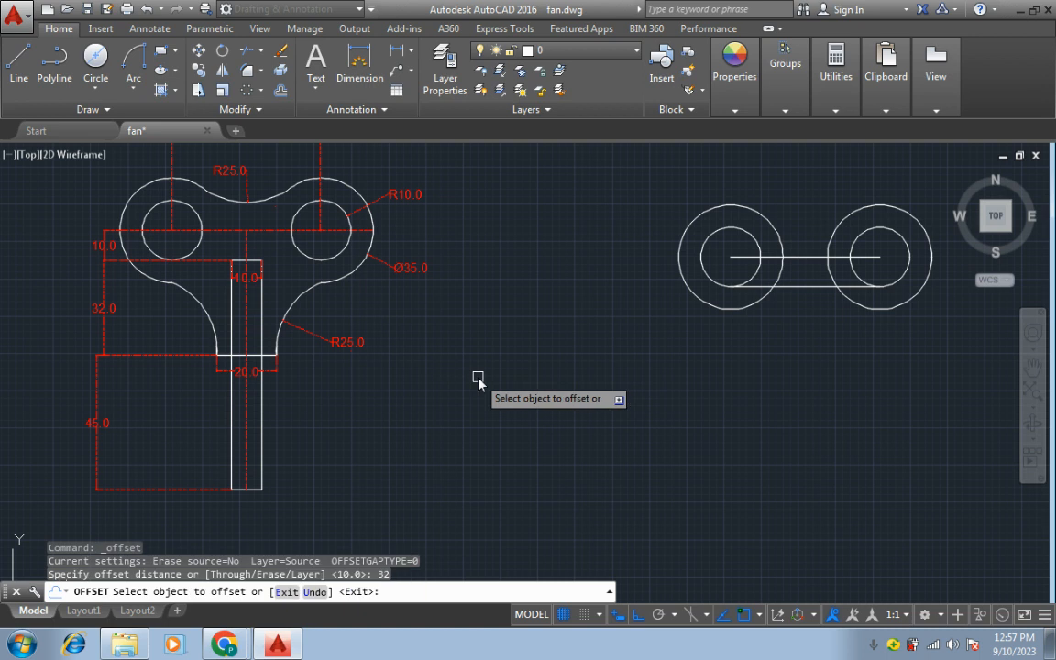
click(800, 287)
click(792, 370)
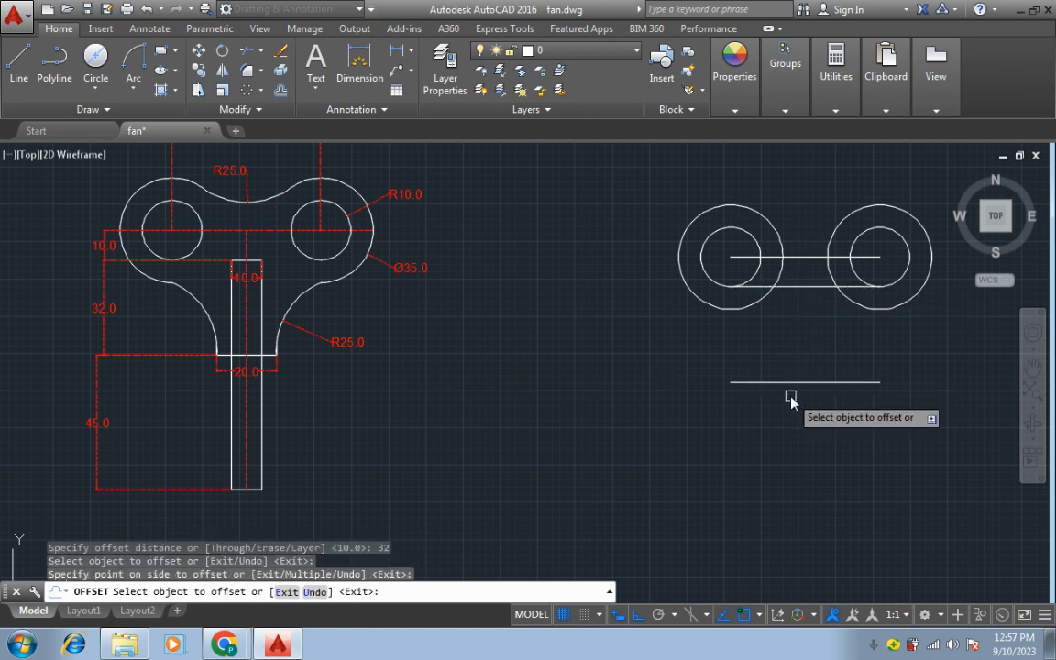
Step: Offset the lowest horizontal line another 45 units downward
click(279, 90)
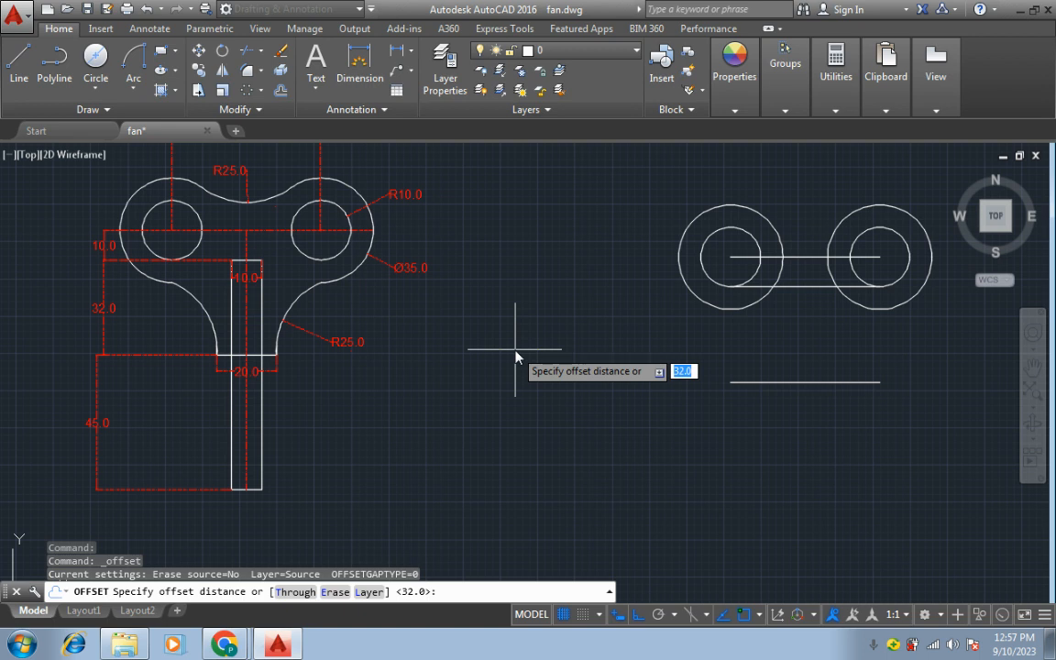
key(Return)
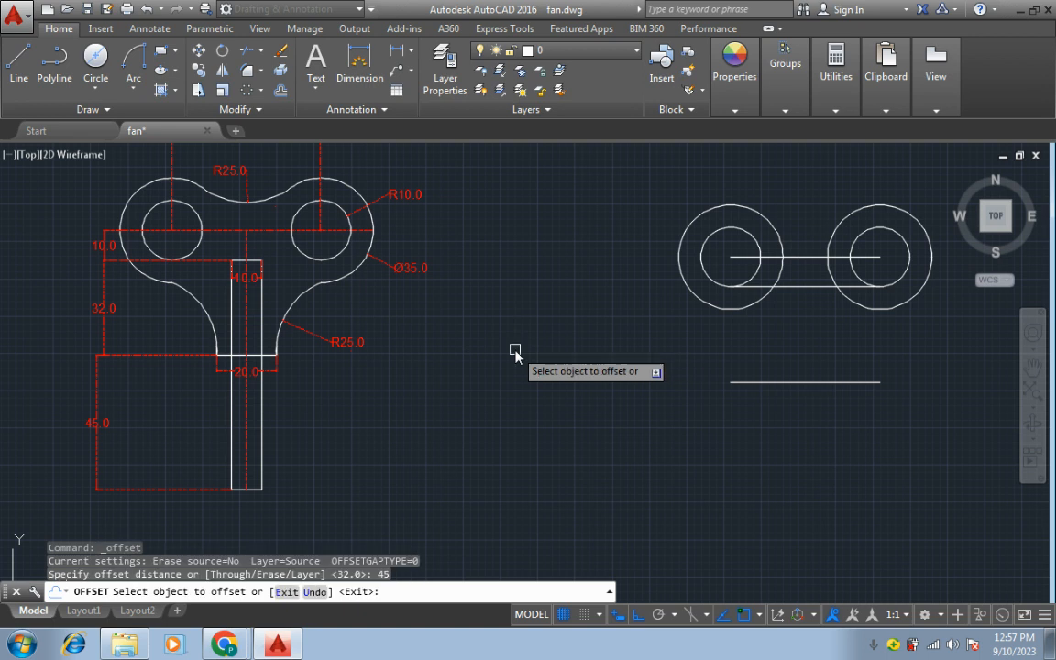
click(747, 381)
click(761, 415)
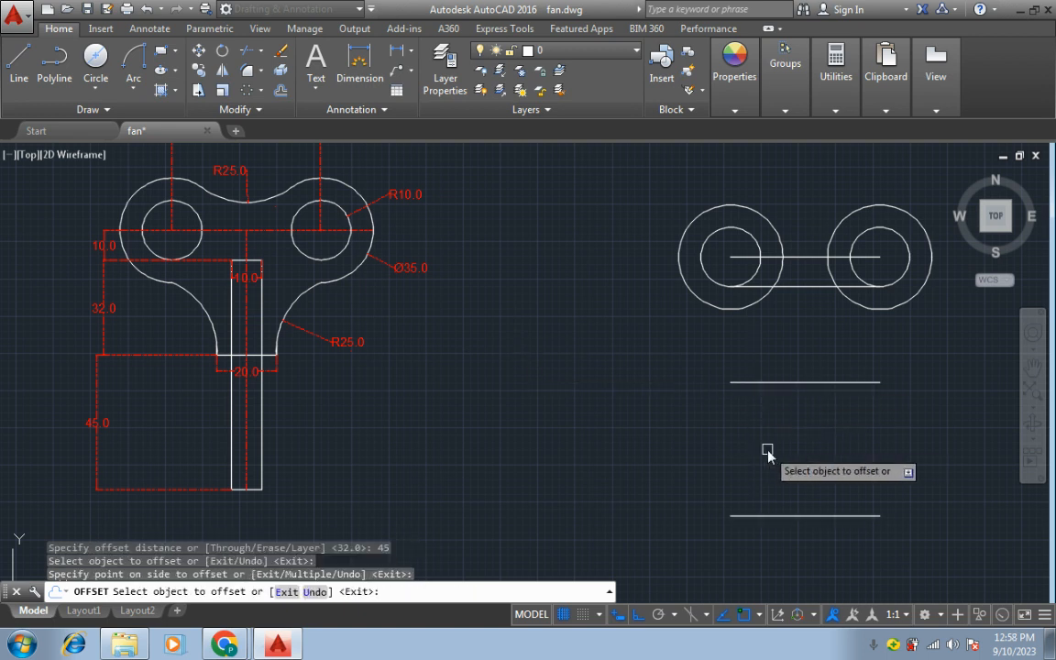
Step: Draw a vertical centre line from the midpoint of the uppermost horizontal line to the midpoint of the lowest one
click(19, 62)
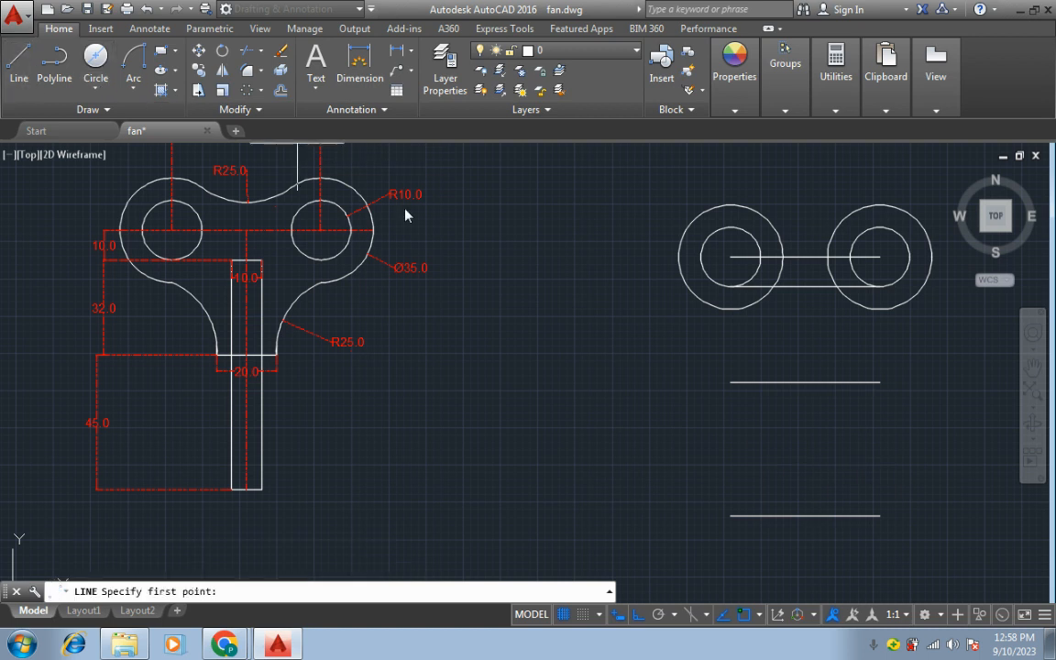
click(805, 257)
click(806, 517)
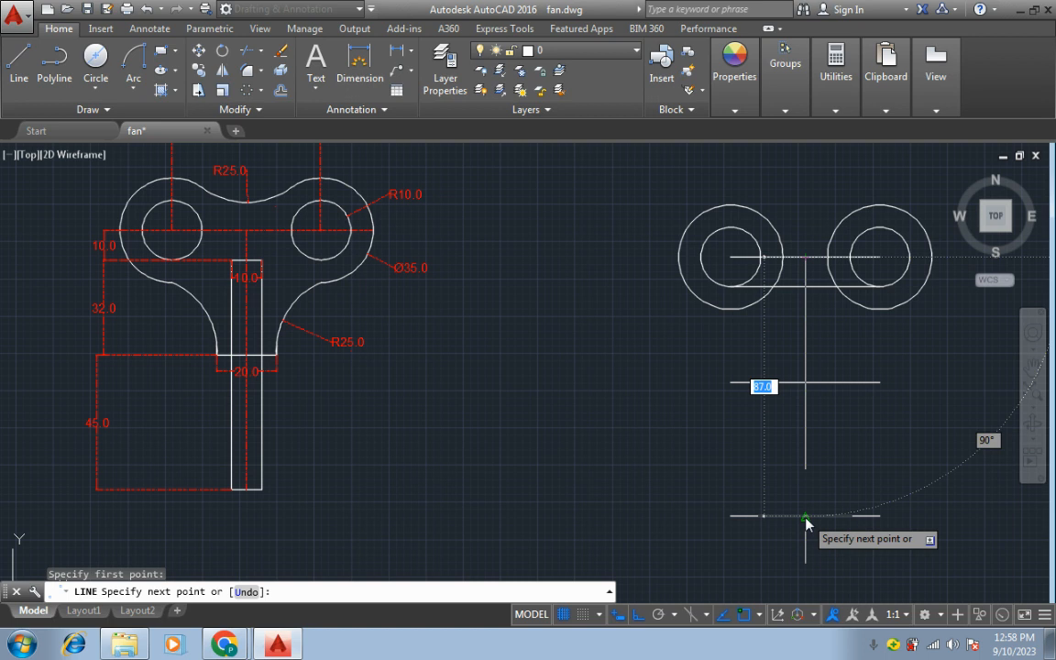
key(Return)
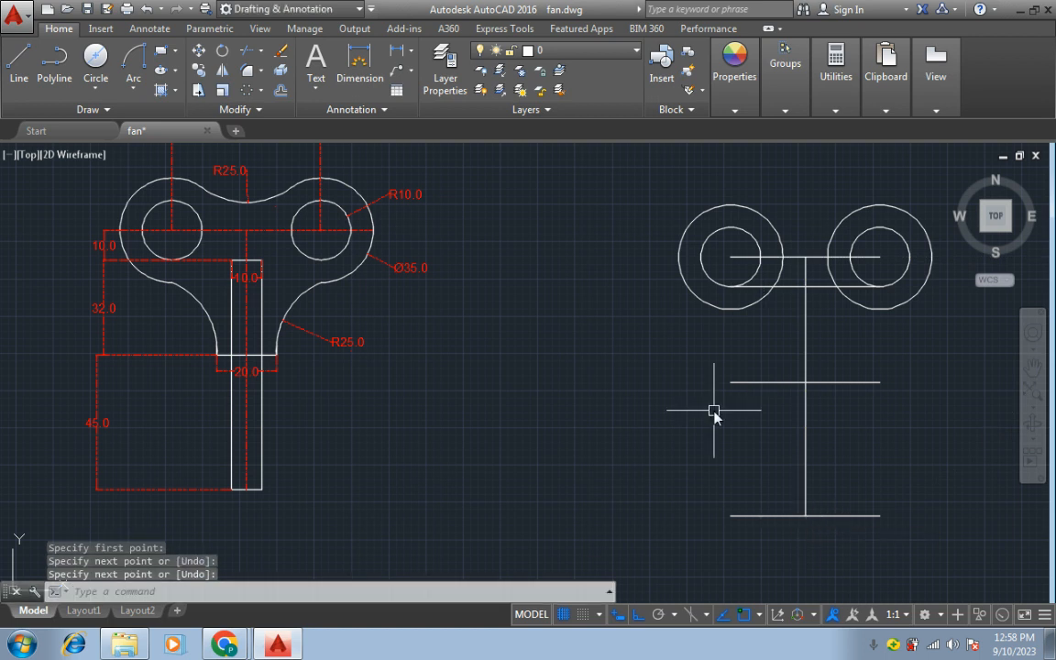
Step: Draw a circle of radius 25 tangent to the upper sides of both outer circles
mouse_move(847, 366)
middle_down()
mouse_move(728, 409)
mouse_move(771, 417)
mouse_move(772, 401)
middle_up()
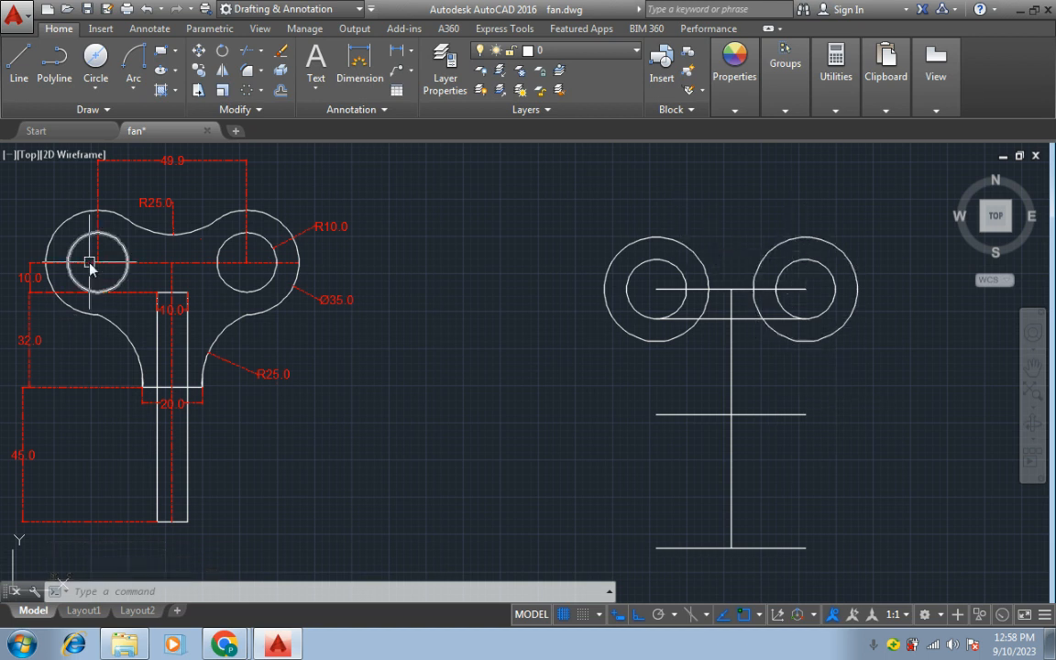
click(95, 91)
click(101, 242)
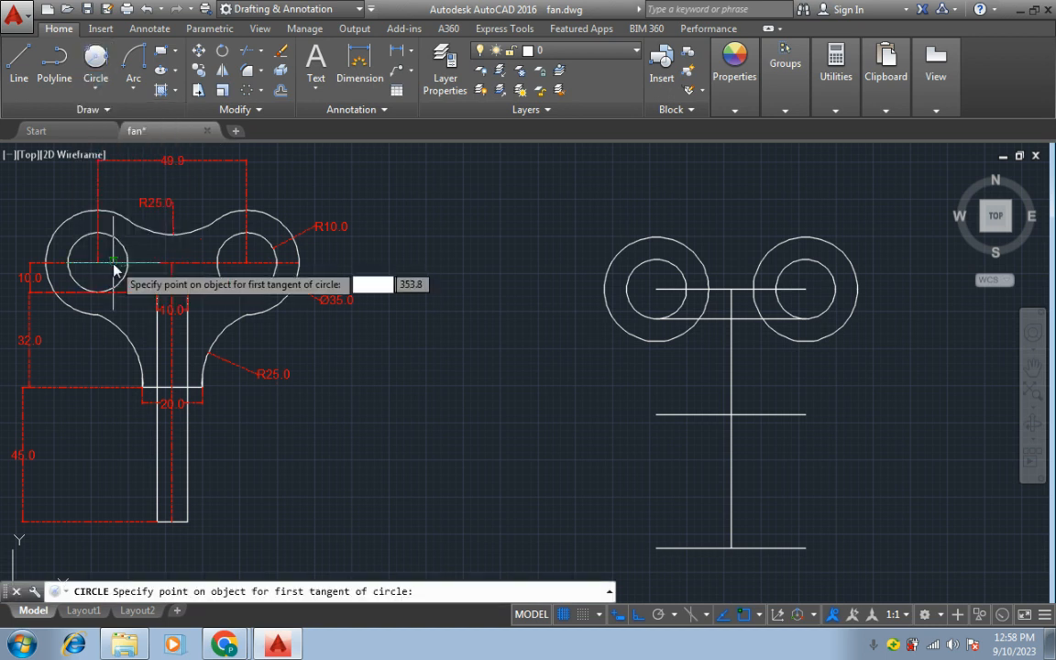
click(671, 239)
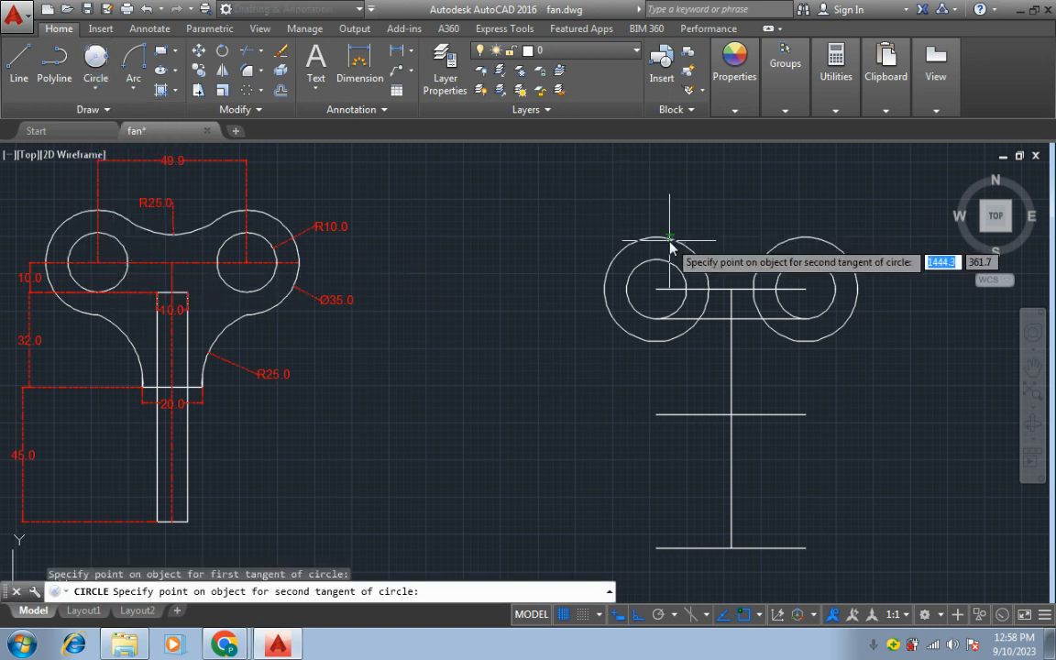
click(805, 236)
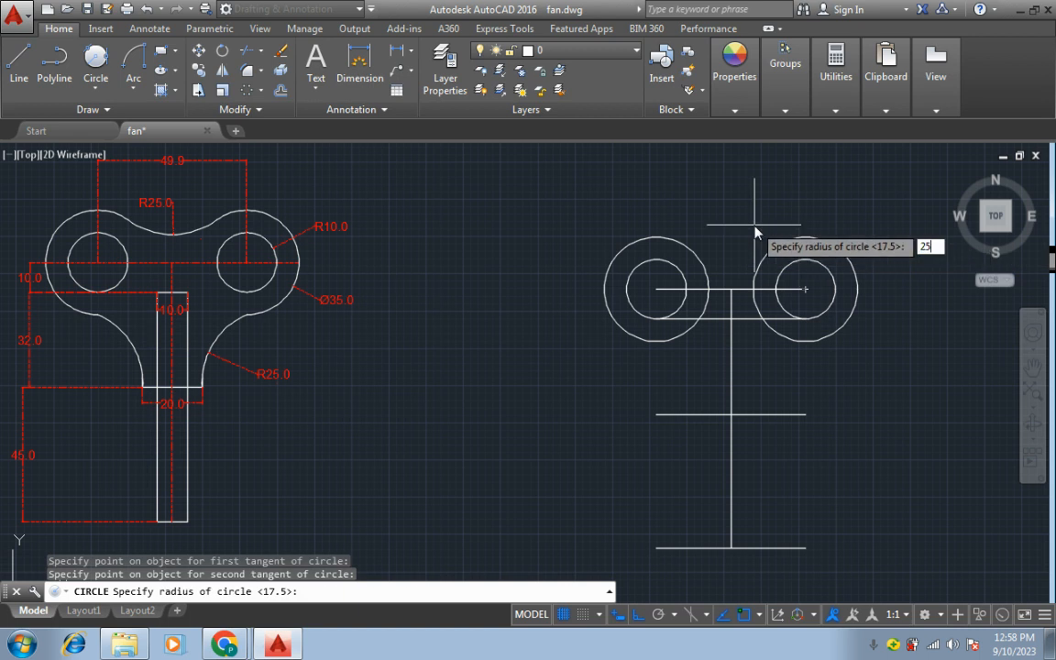
text(25)
key(Return)
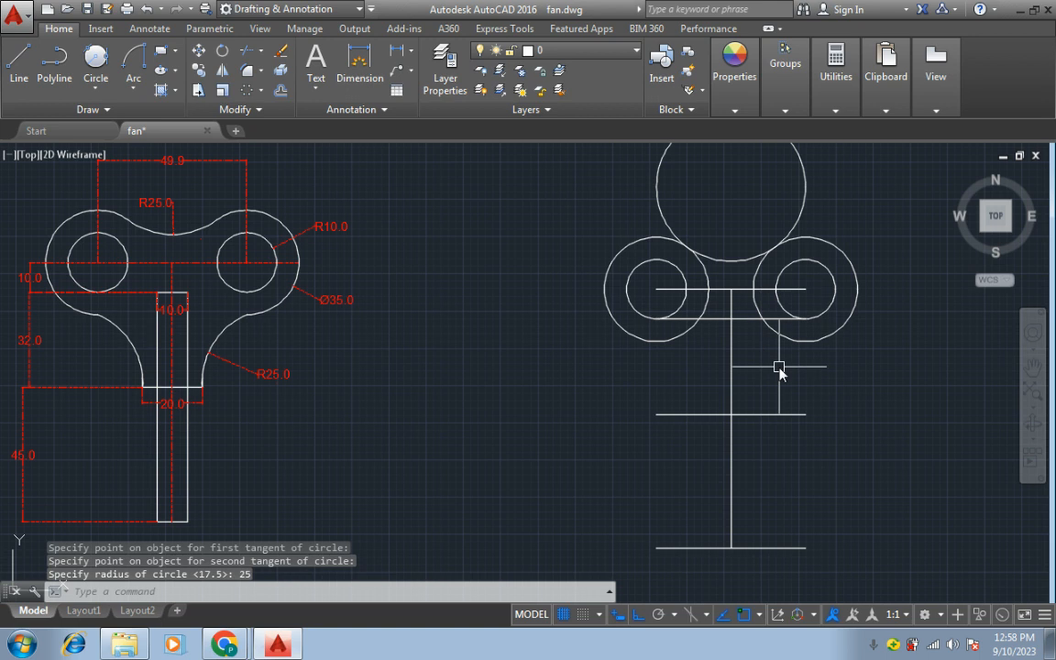
Step: Offset the vertical centre line 5 units to each side to form the stem edges
scroll(797, 401, up, 2)
scroll(797, 401, down, 2)
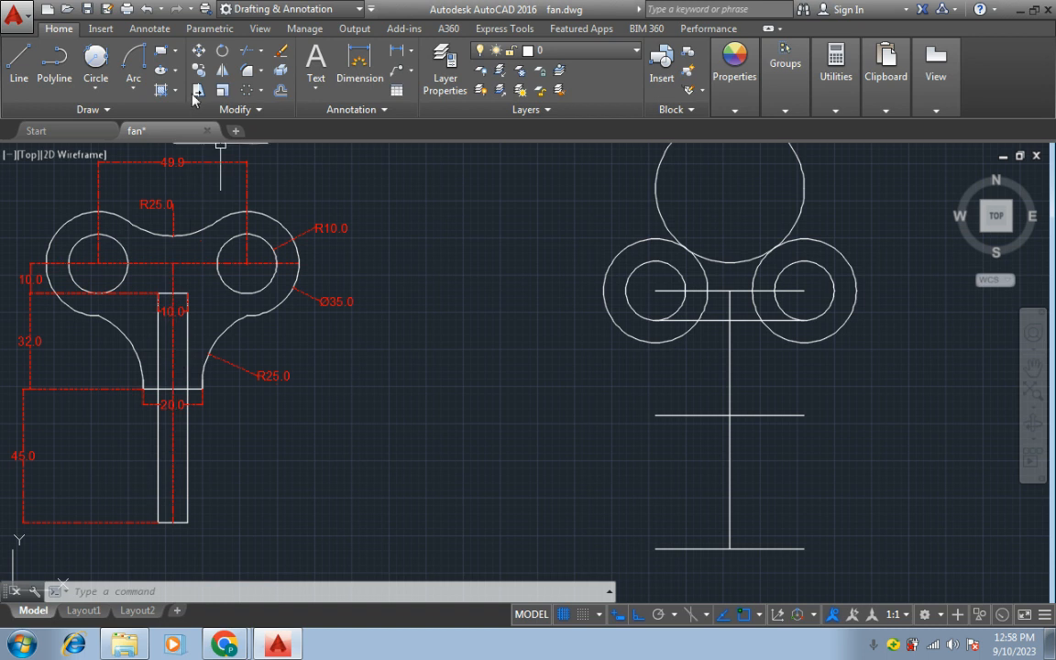
click(280, 90)
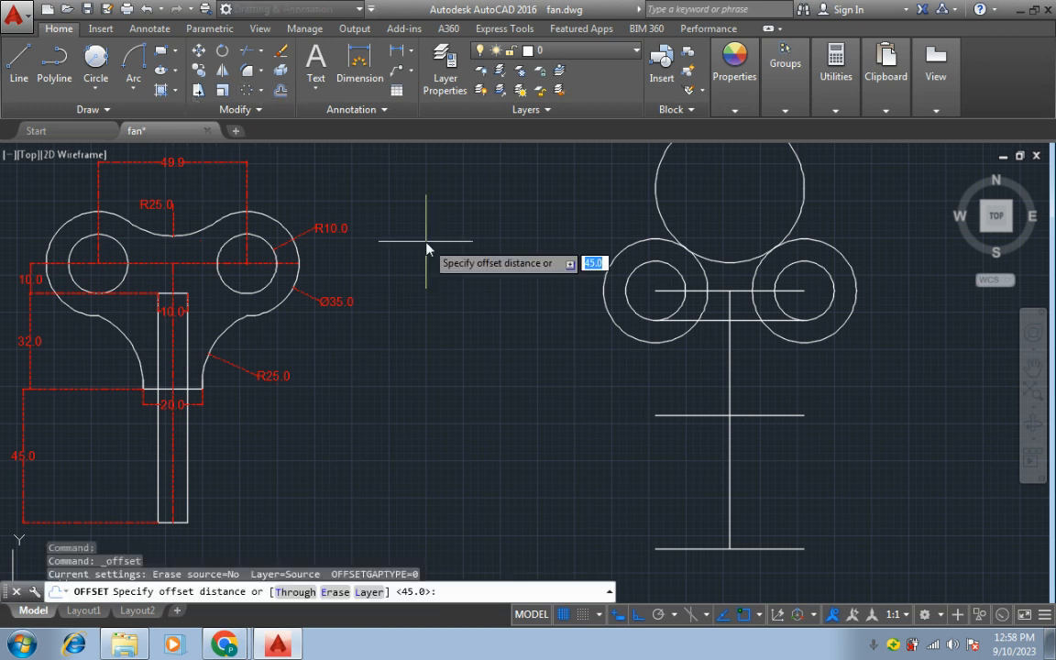
text(5)
key(Return)
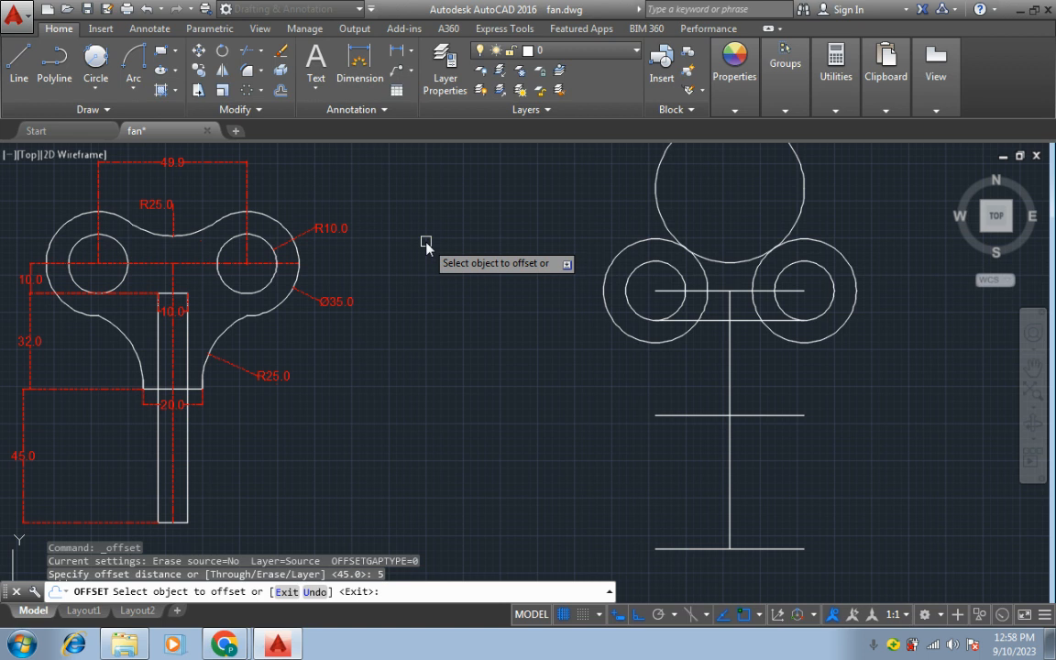
click(732, 360)
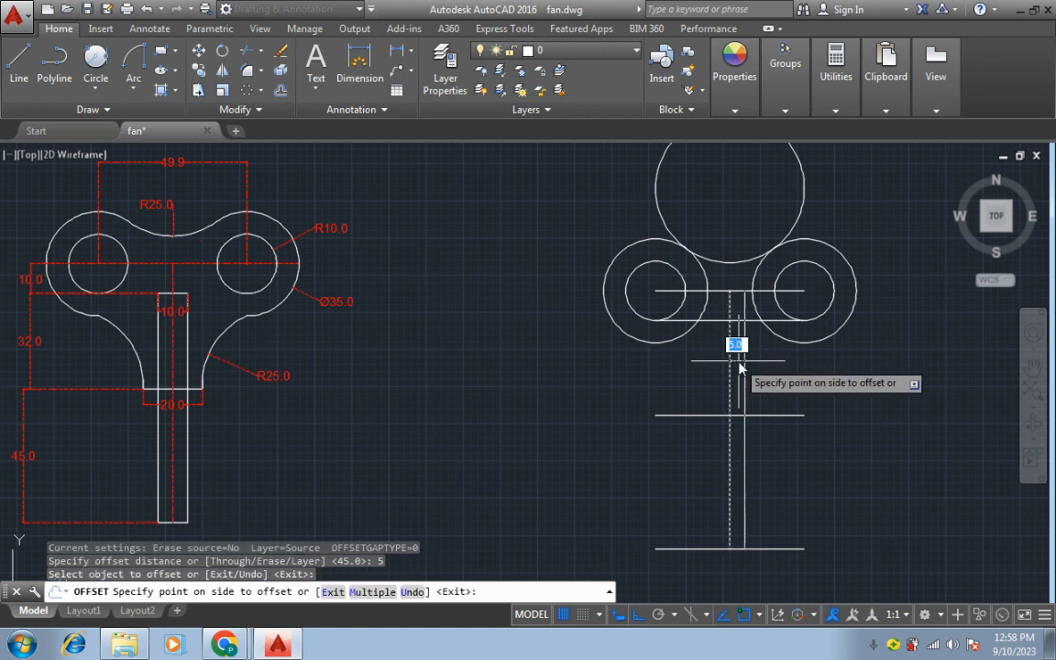
click(755, 360)
click(730, 370)
click(709, 376)
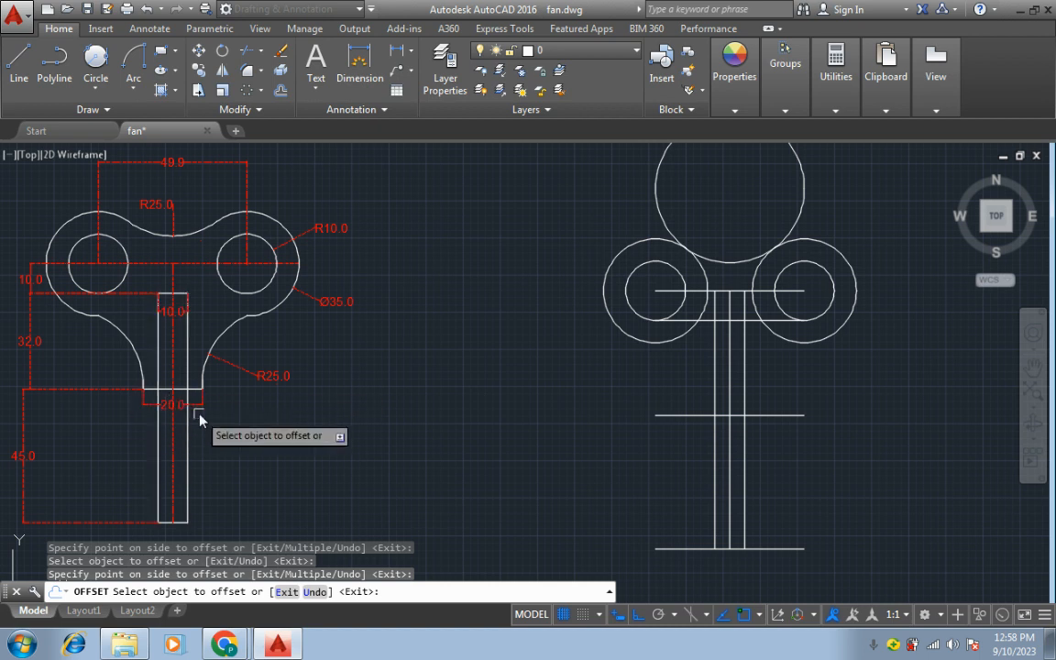
Step: Offset both stem edge lines 5 units outward
click(745, 417)
click(753, 413)
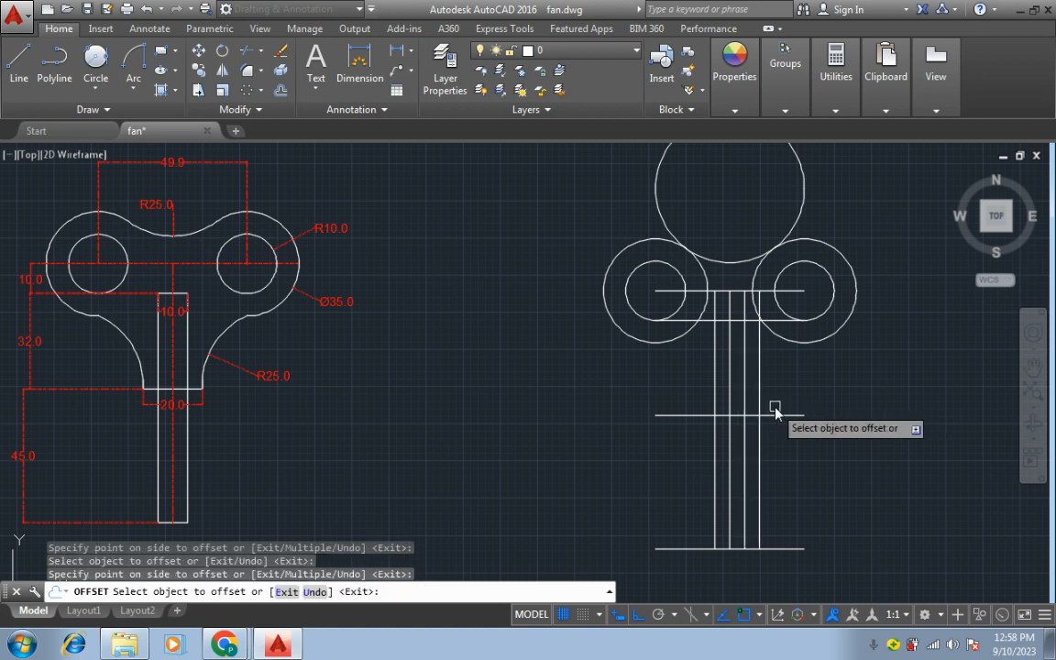
click(715, 412)
click(692, 406)
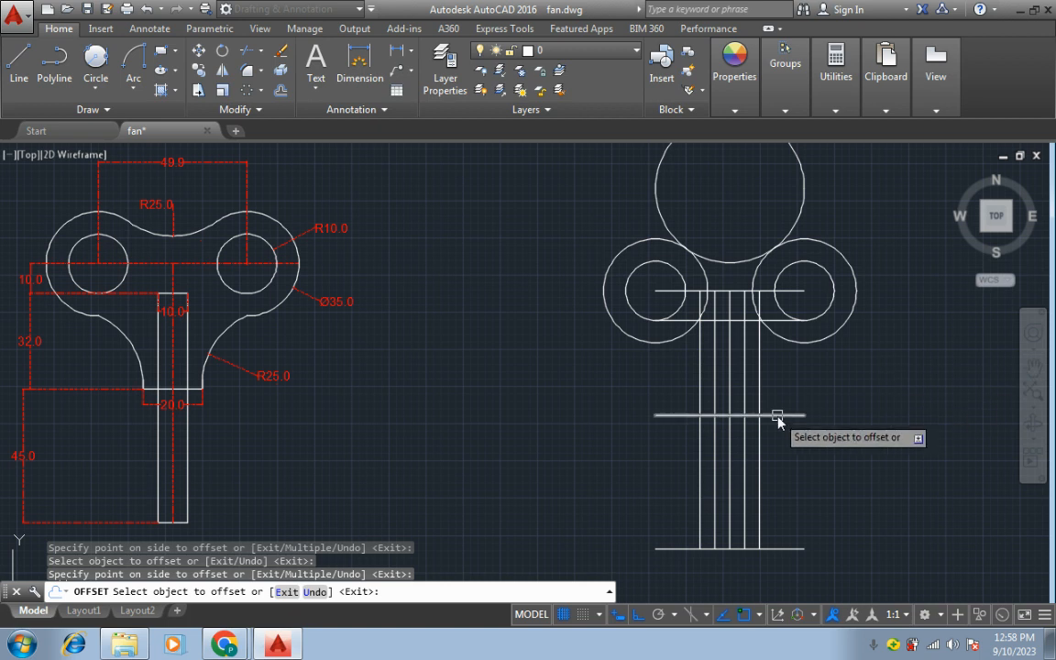
Step: Draw a radius 25 arc from the bottom of the right outer circle to where the right outermost vertical line meets the third horizontal line
click(275, 387)
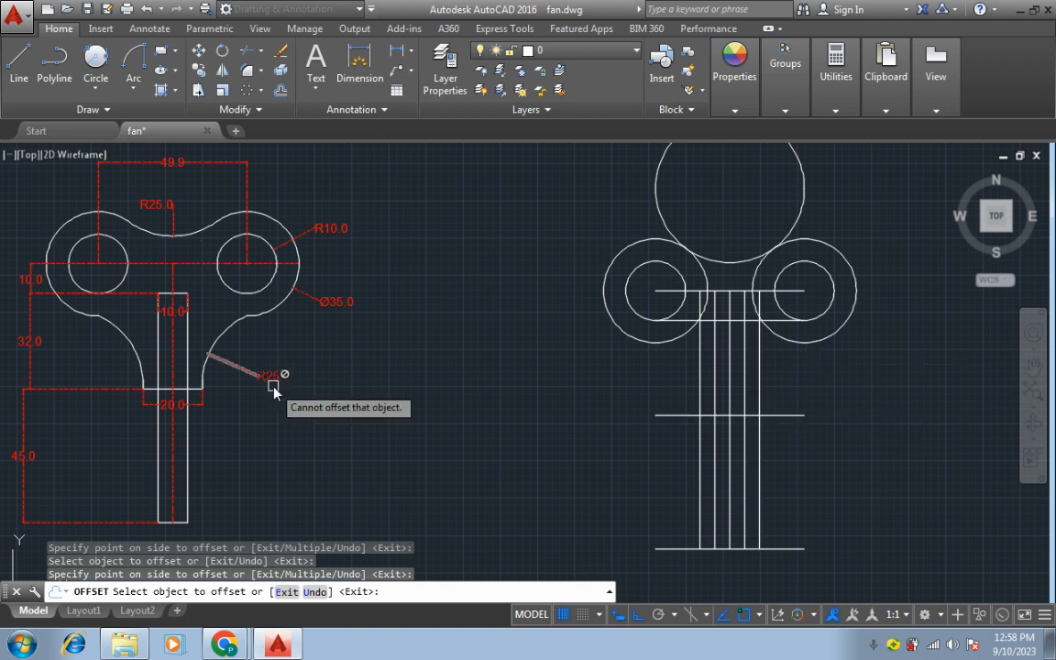
click(96, 89)
click(133, 88)
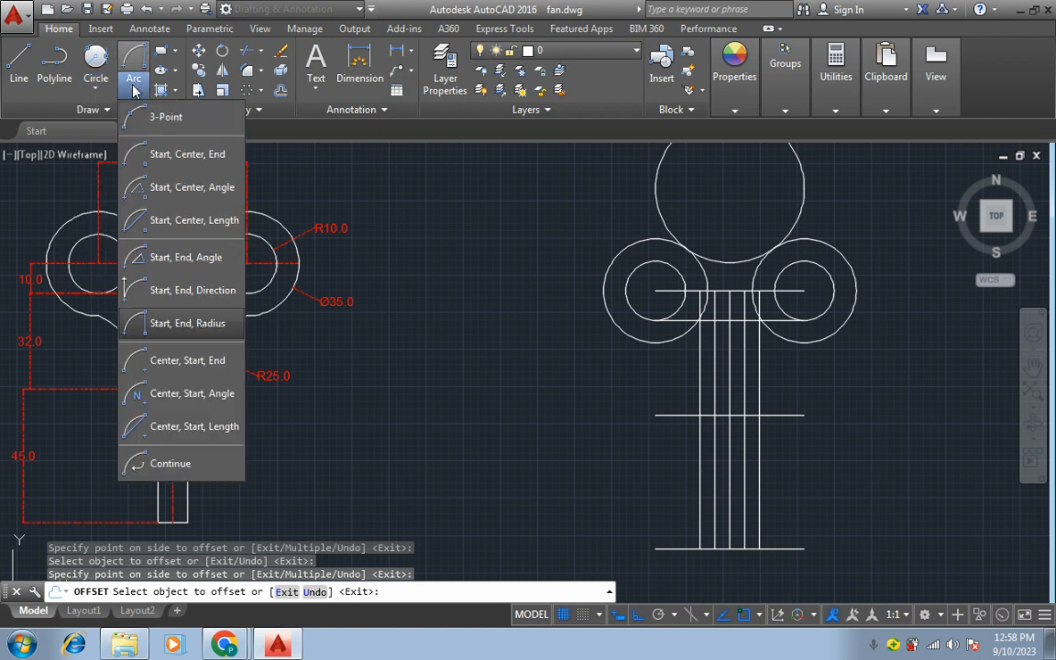
click(172, 323)
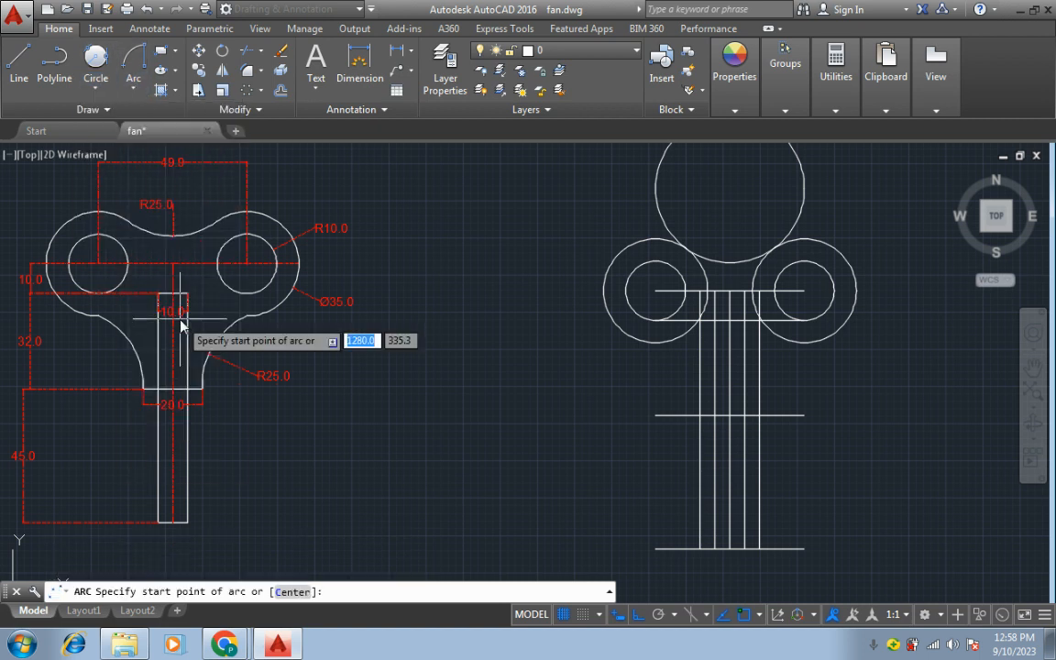
click(804, 343)
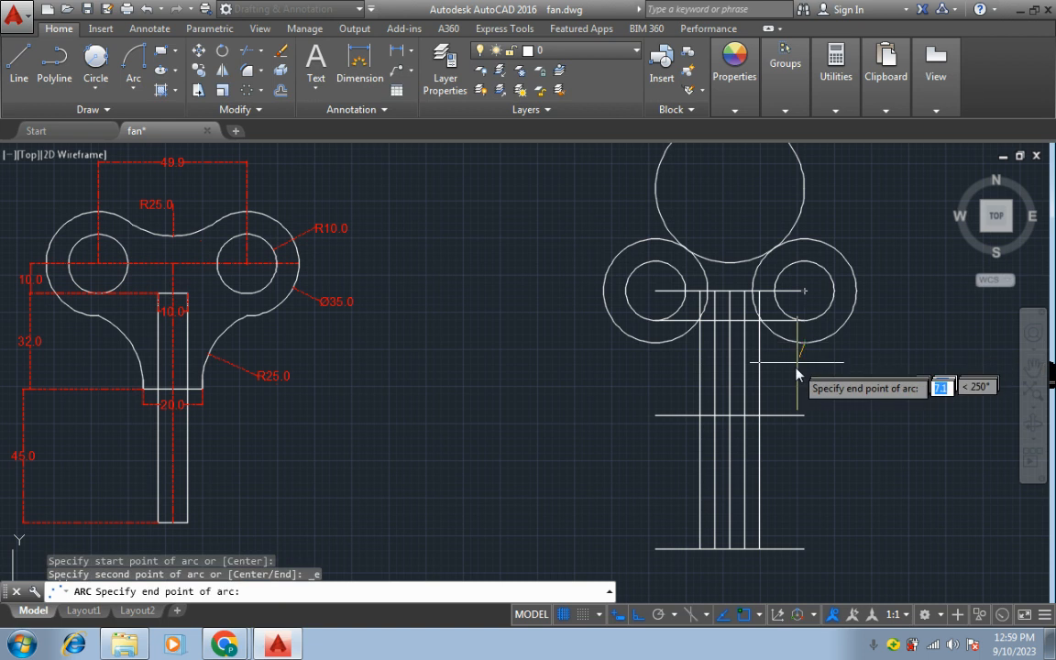
click(760, 418)
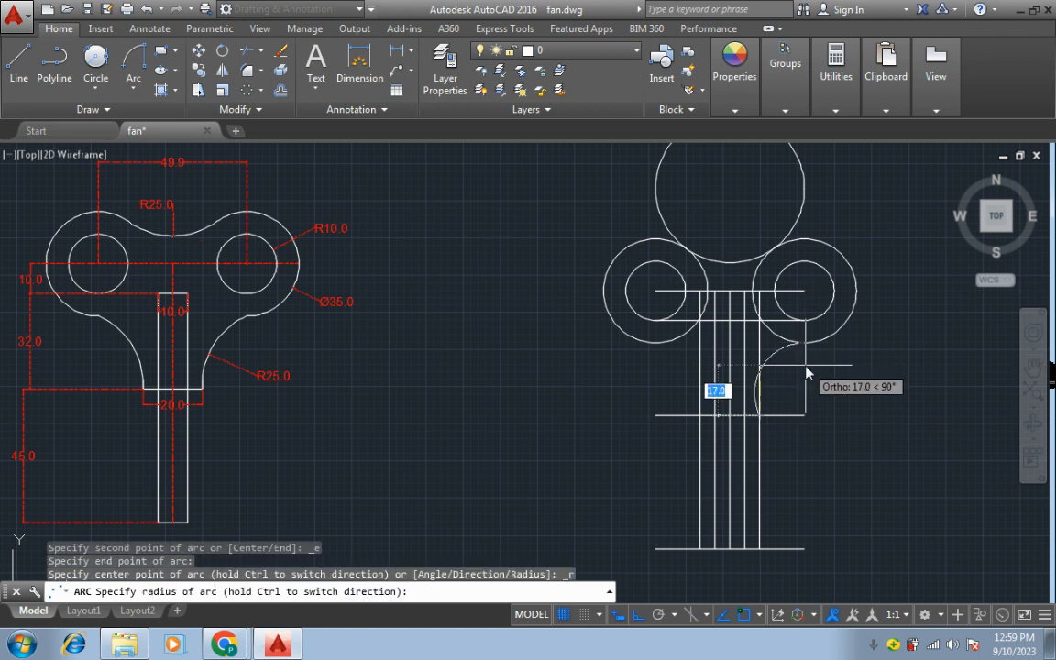
text(25)
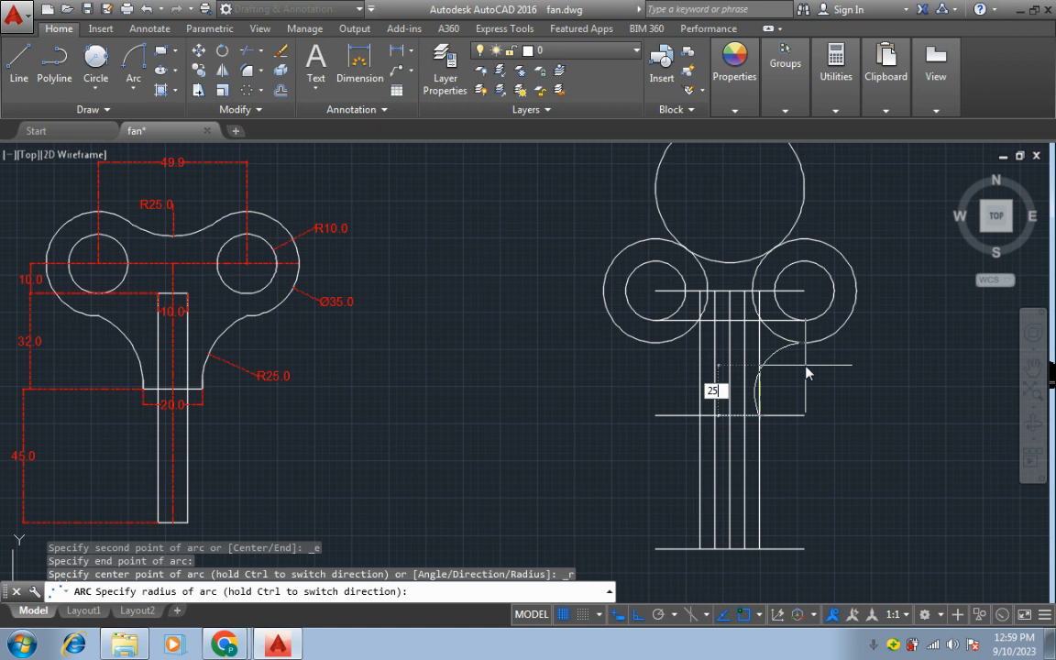
key(Return)
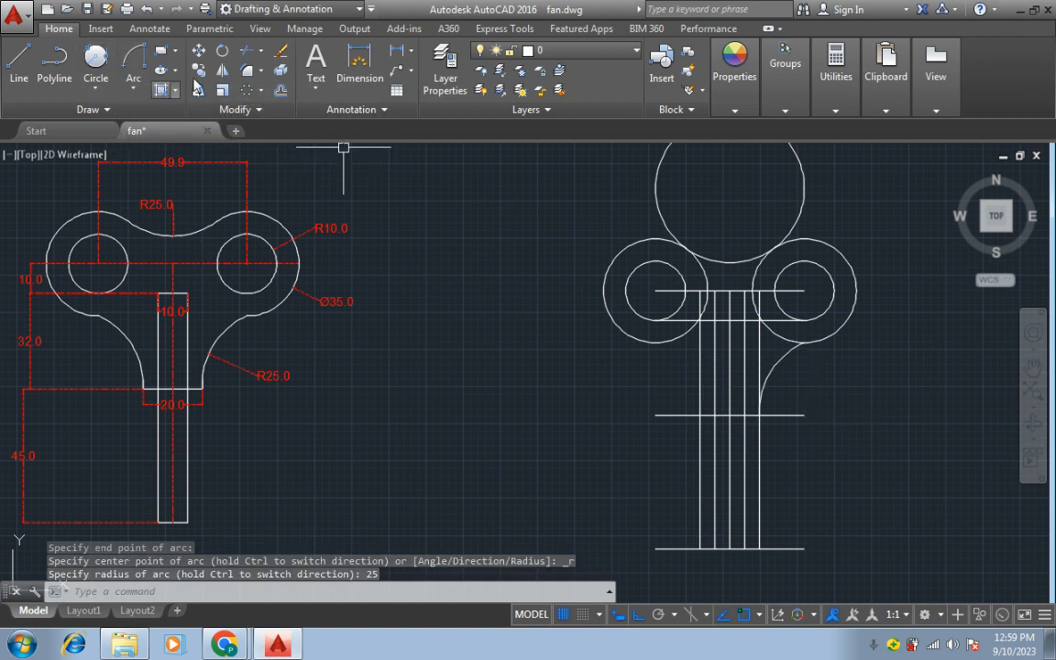
Step: Mirror the radius 25 side arc about the vertical centre line, keeping the source arc
click(222, 71)
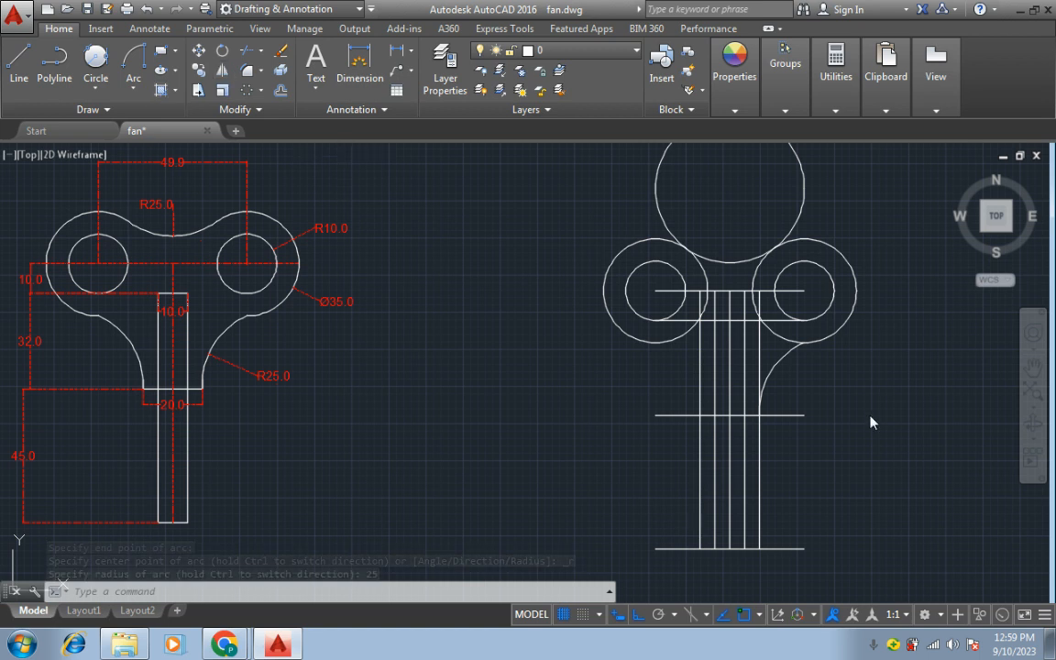
click(779, 372)
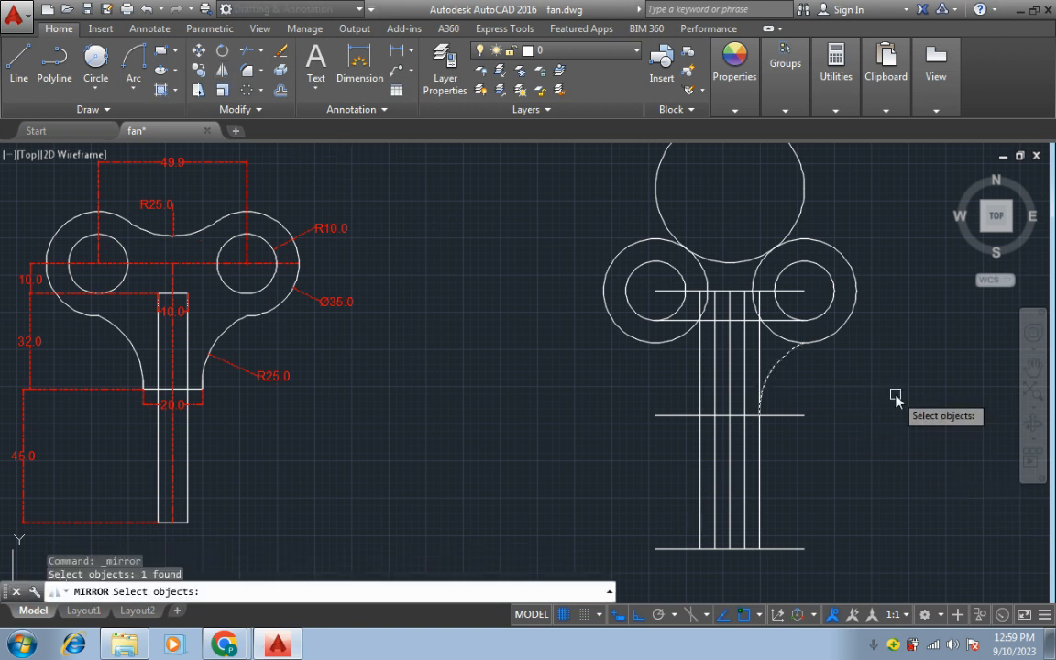
key(Return)
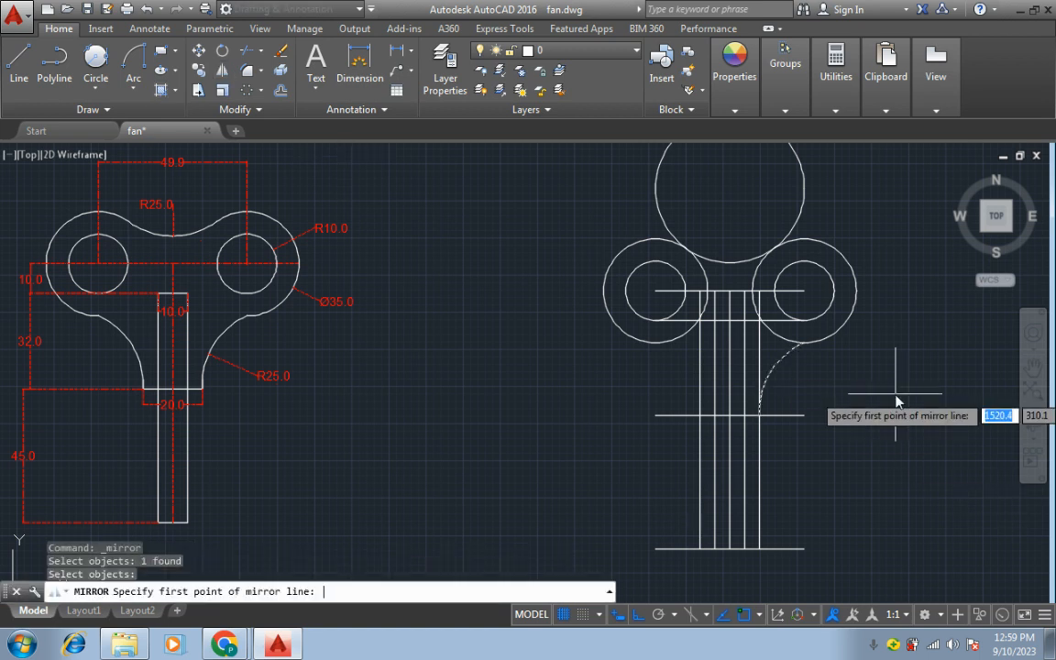
click(730, 415)
click(731, 347)
key(Down)
key(Return)
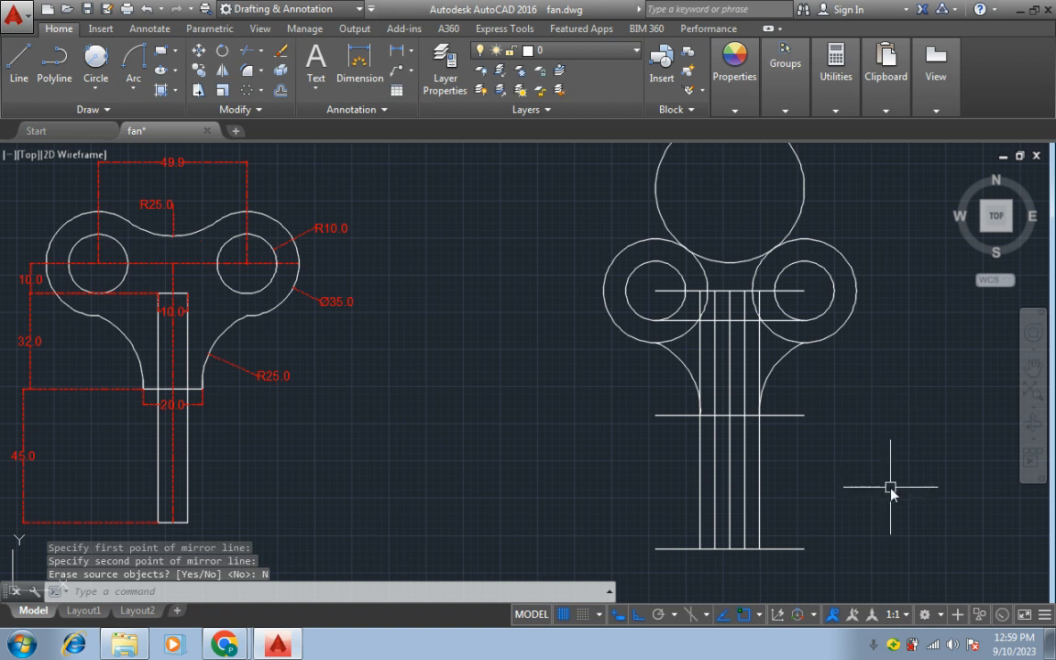
Step: Trim the ends of the two lower horizontal lines that extend beyond the outermost vertical lines on both sides
click(246, 51)
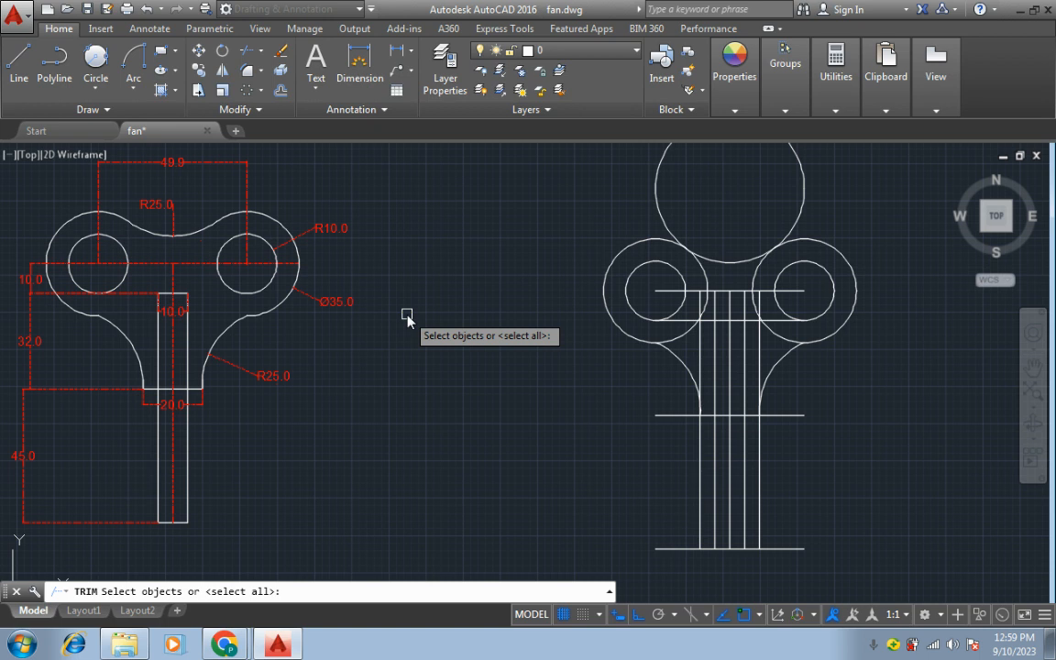
key(Return)
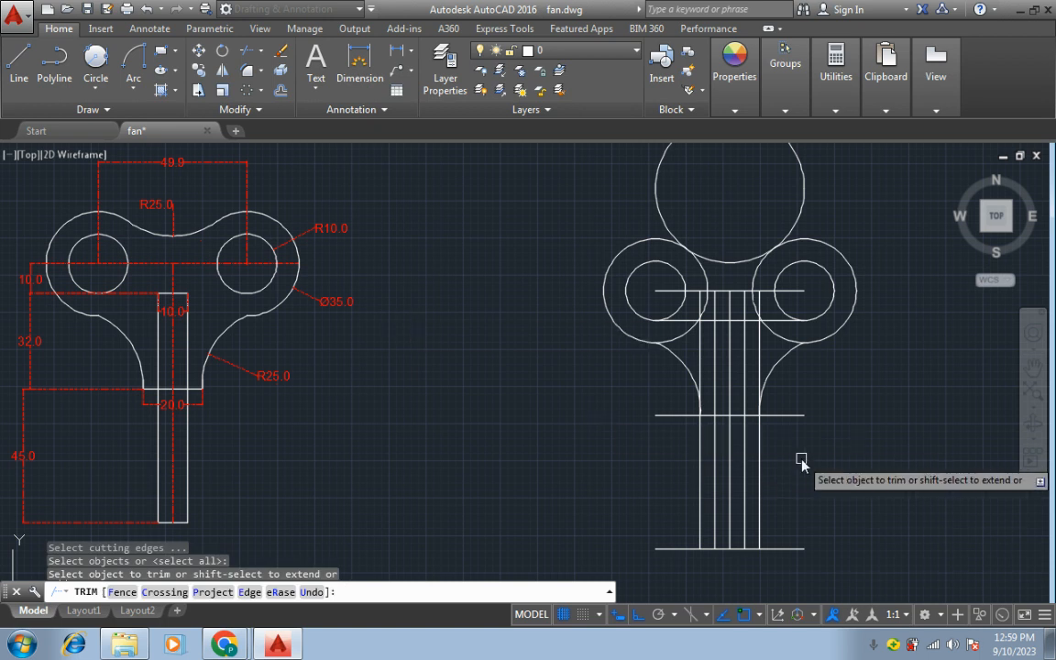
click(801, 505)
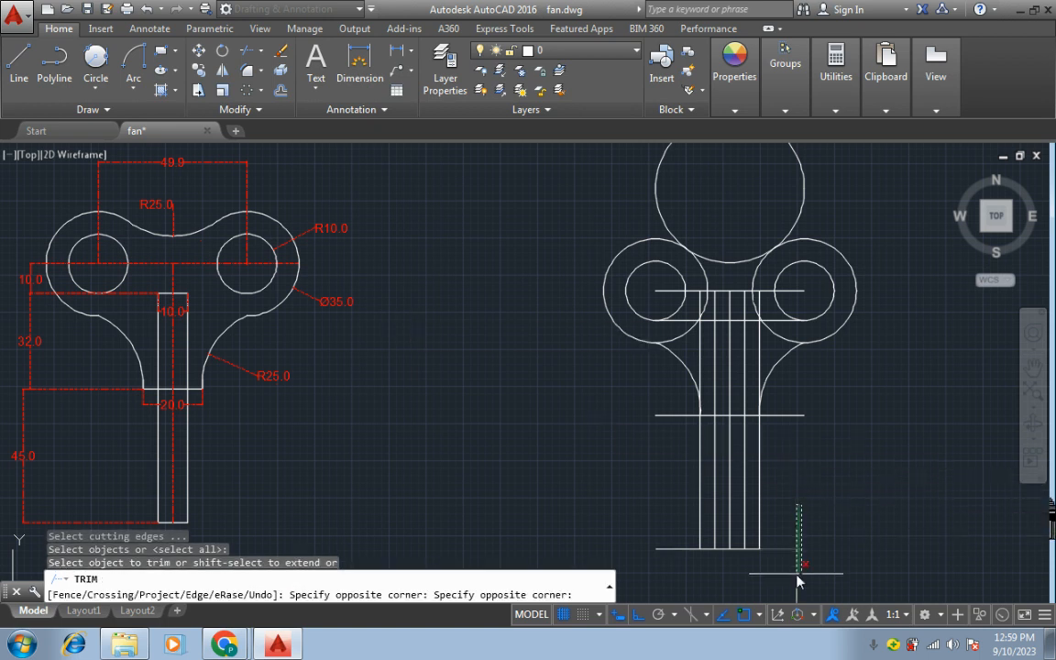
click(771, 580)
click(770, 586)
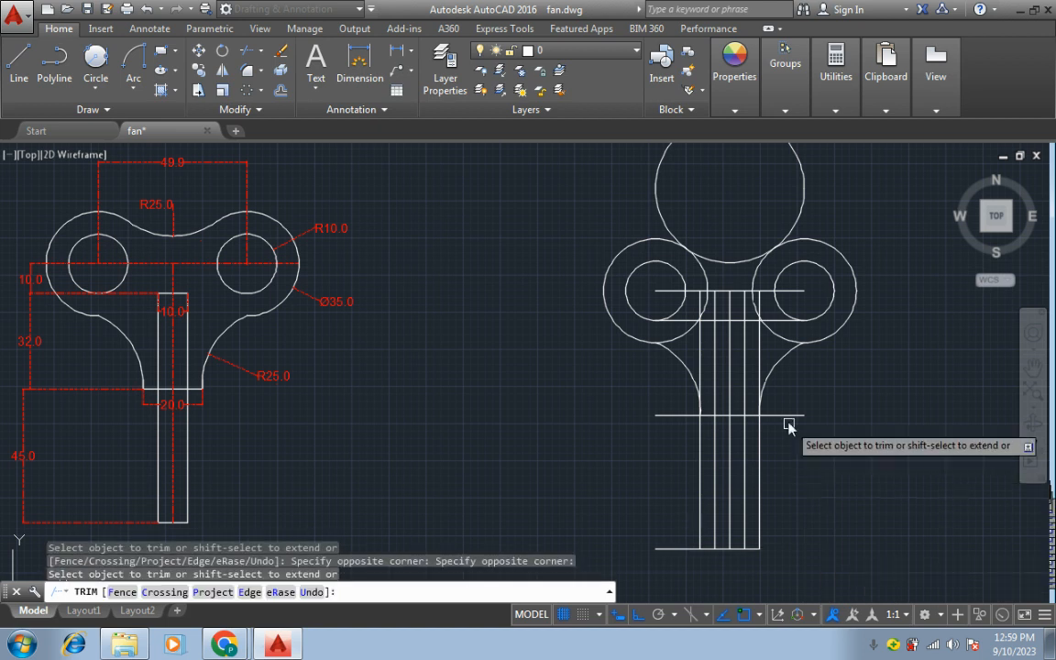
click(799, 396)
click(802, 453)
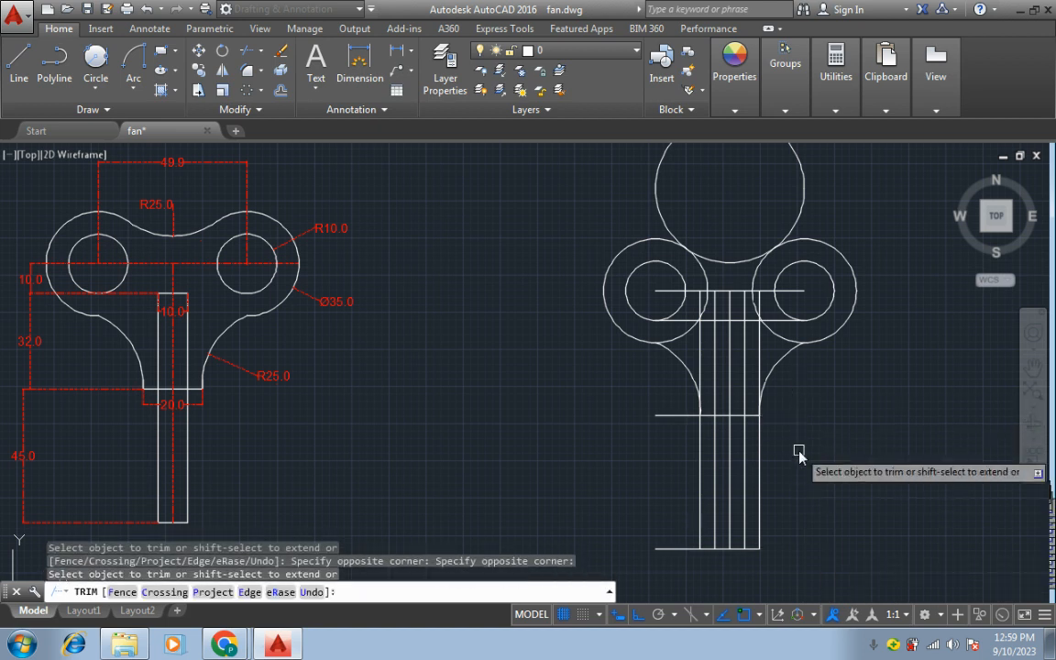
click(664, 388)
click(675, 440)
click(669, 501)
click(681, 575)
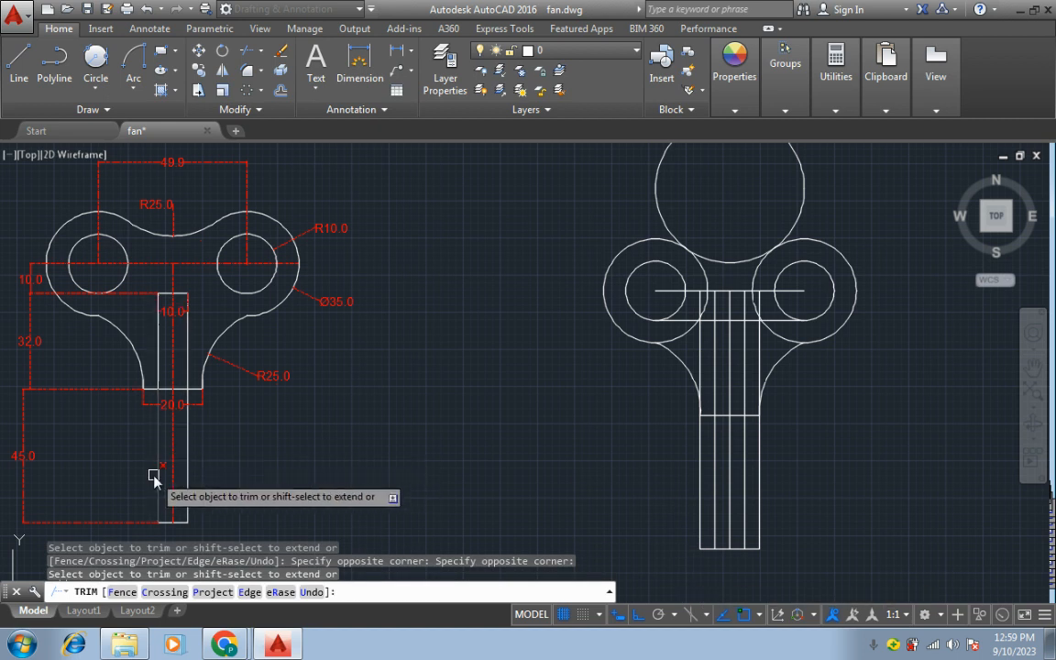
Step: Trim the outermost vertical lines below the shoulder line and above it up to the uppermost horizontal line
click(760, 501)
click(701, 504)
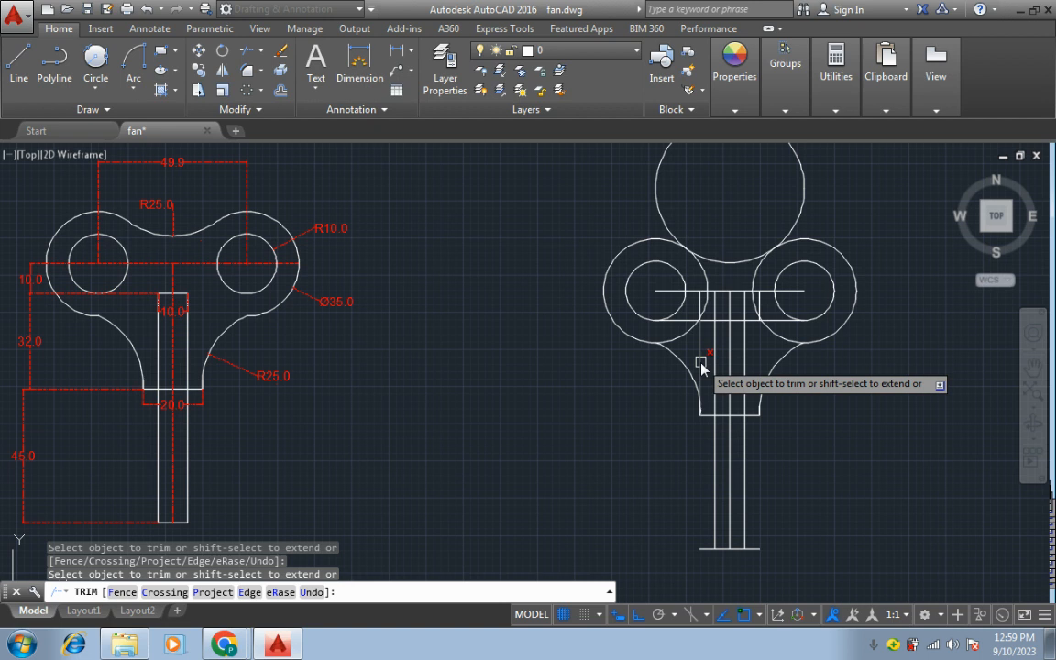
scroll(806, 428, up, 2)
middle_drag(806, 426, 814, 537)
scroll(675, 361, up, 2)
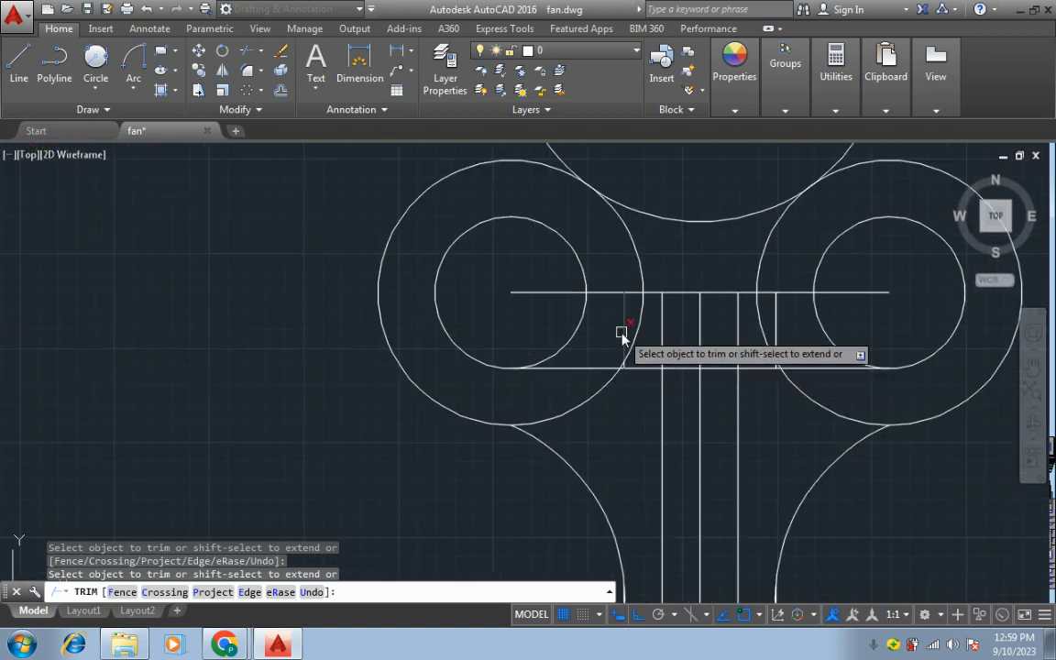
click(775, 325)
Step: Trim the second horizontal line inside the outer circles and between those circles and the stem
click(826, 369)
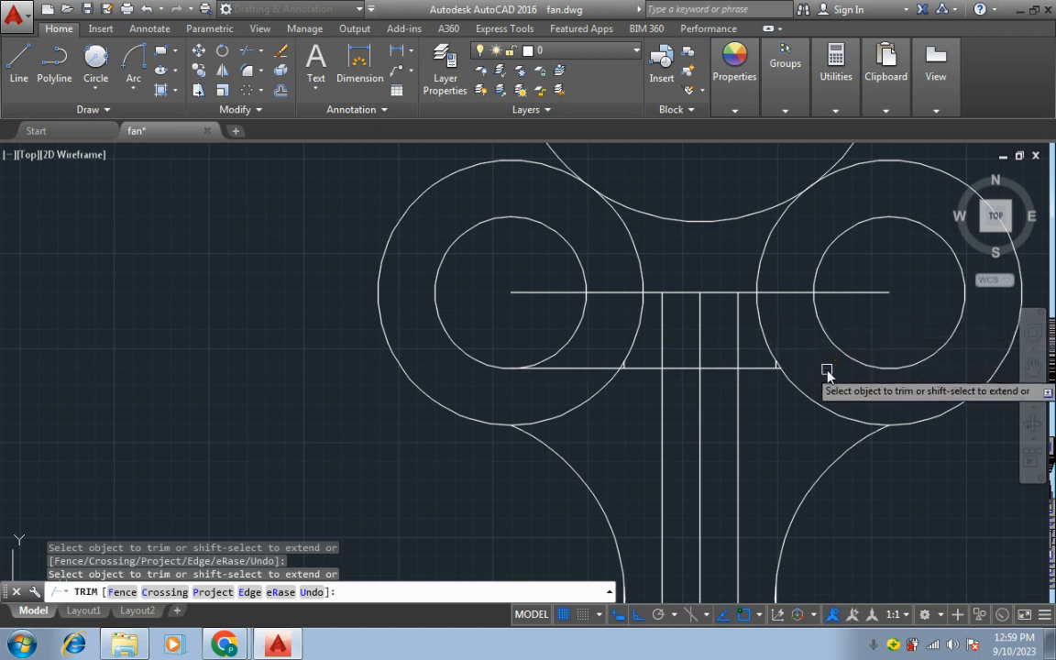
click(594, 369)
click(642, 369)
click(754, 368)
scroll(785, 425, down, 1)
scroll(741, 399, up, 1)
scroll(740, 396, up, 3)
scroll(759, 414, down, 6)
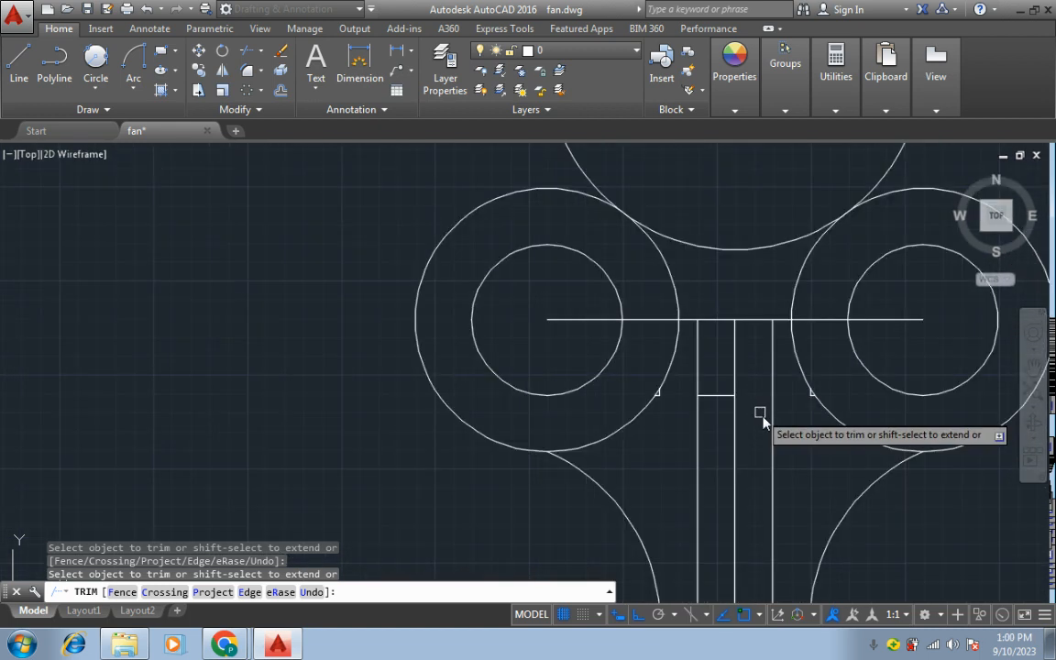
Step: Trim the upper part of the radius 25 circle and the inner portions of both outer circles to form the key outline
middle_drag(850, 468, 825, 408)
click(806, 225)
click(762, 341)
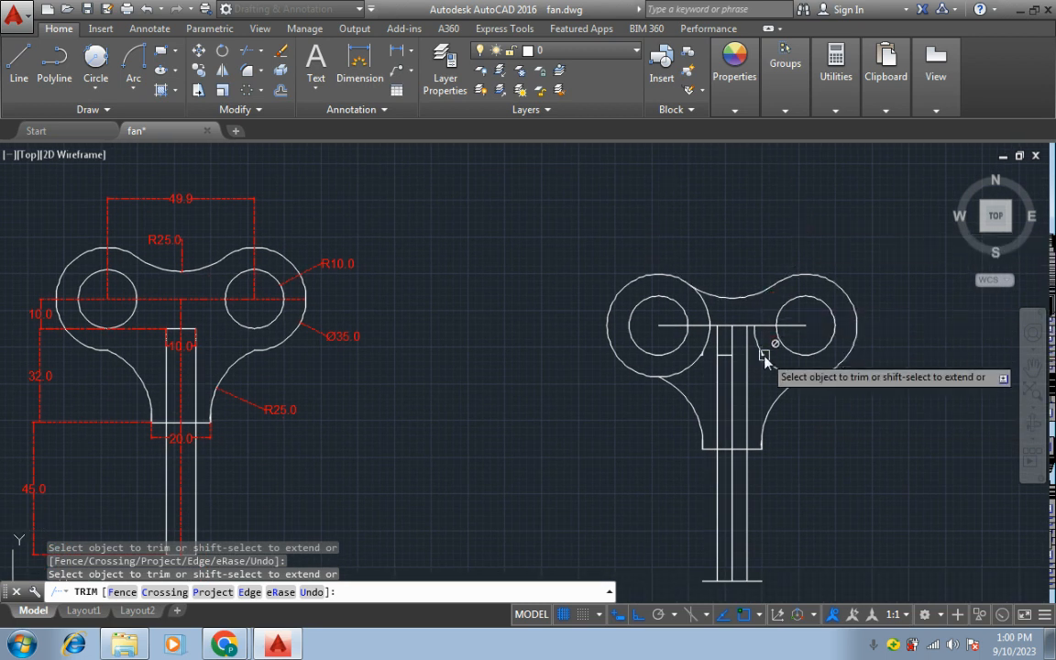
click(770, 372)
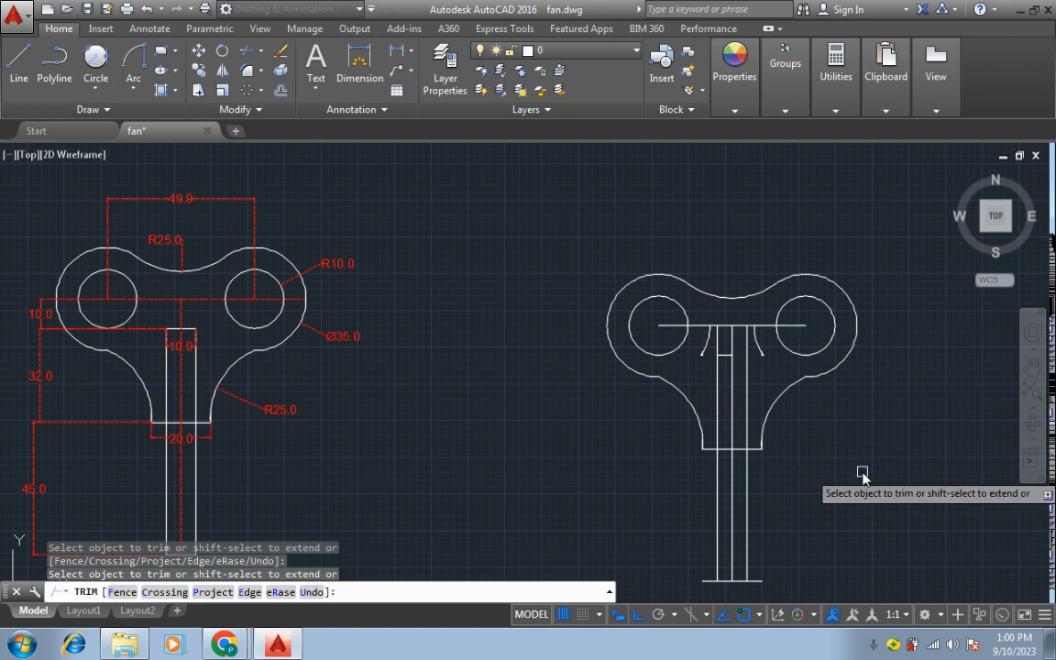
key(Escape)
key(Escape)
key(Escape)
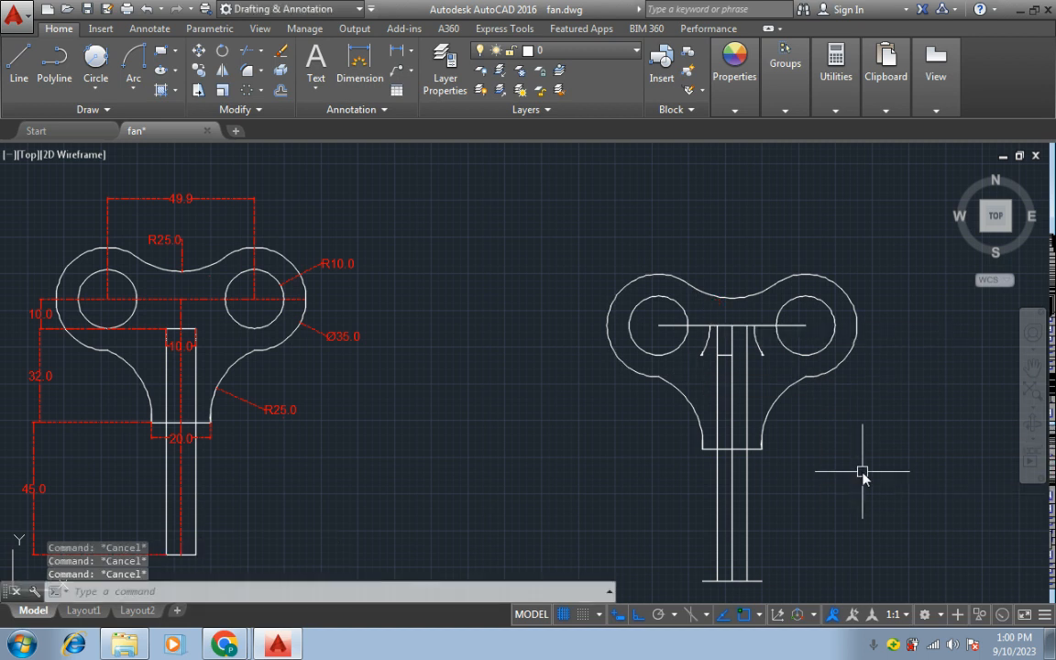
Step: Trim the lowest horizontal line's short overhangs beyond both stem edges
click(264, 53)
click(237, 64)
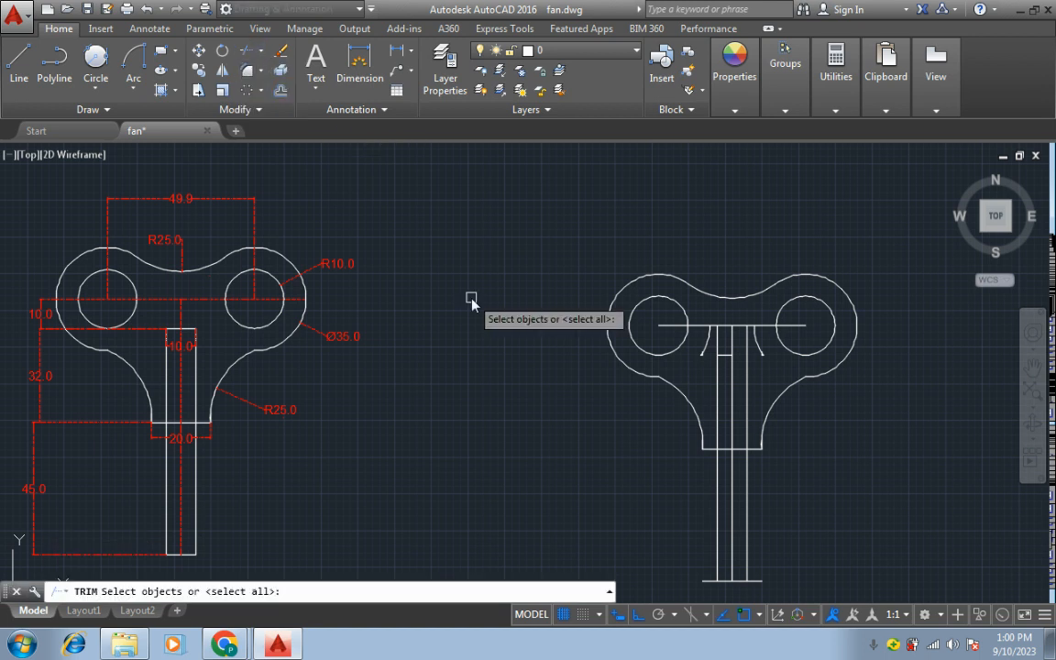
key(Return)
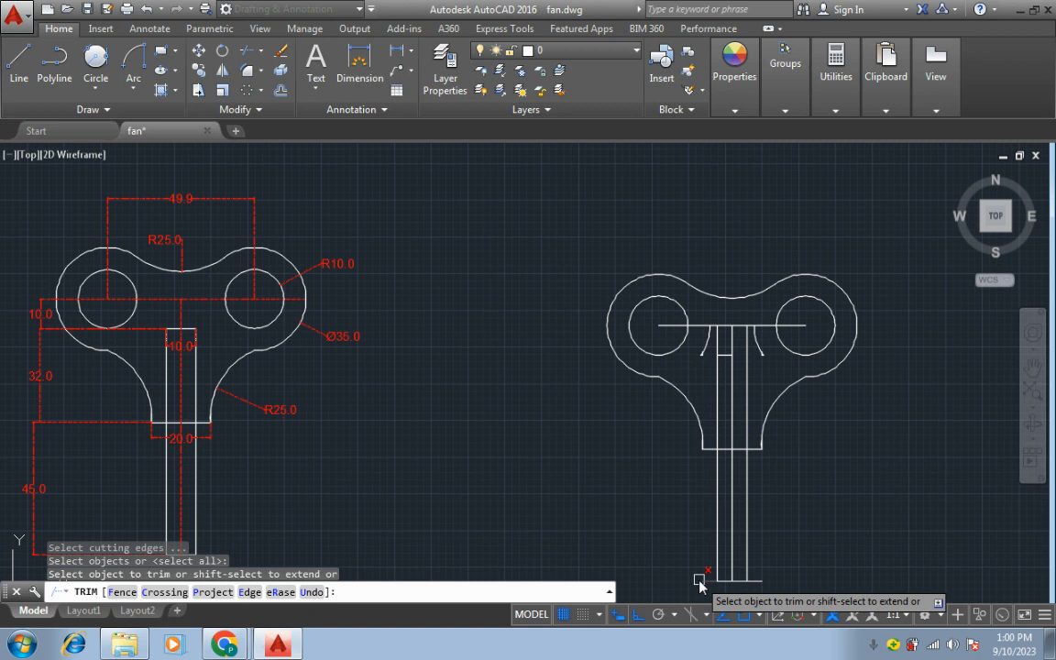
click(752, 580)
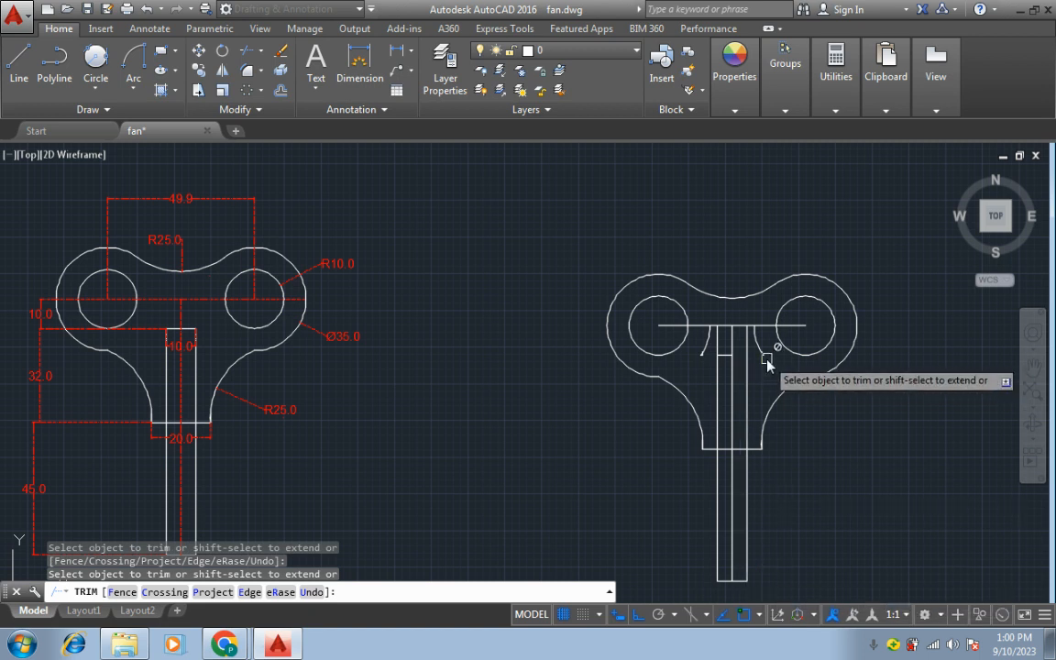
scroll(768, 365, up, 4)
key(Escape)
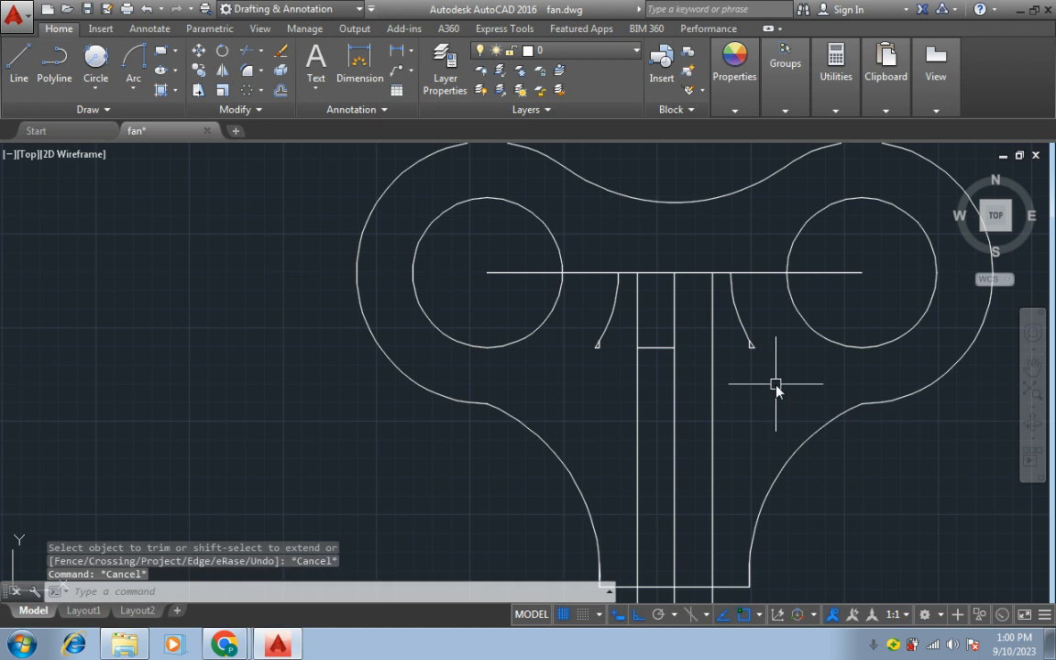
Step: Delete the leftover circle arcs and short vertical stubs on both sides of the stem, plus the left horizontal stub
mouse_move(758, 345)
mouse_down()
mouse_move(767, 303)
mouse_move(750, 347)
mouse_up()
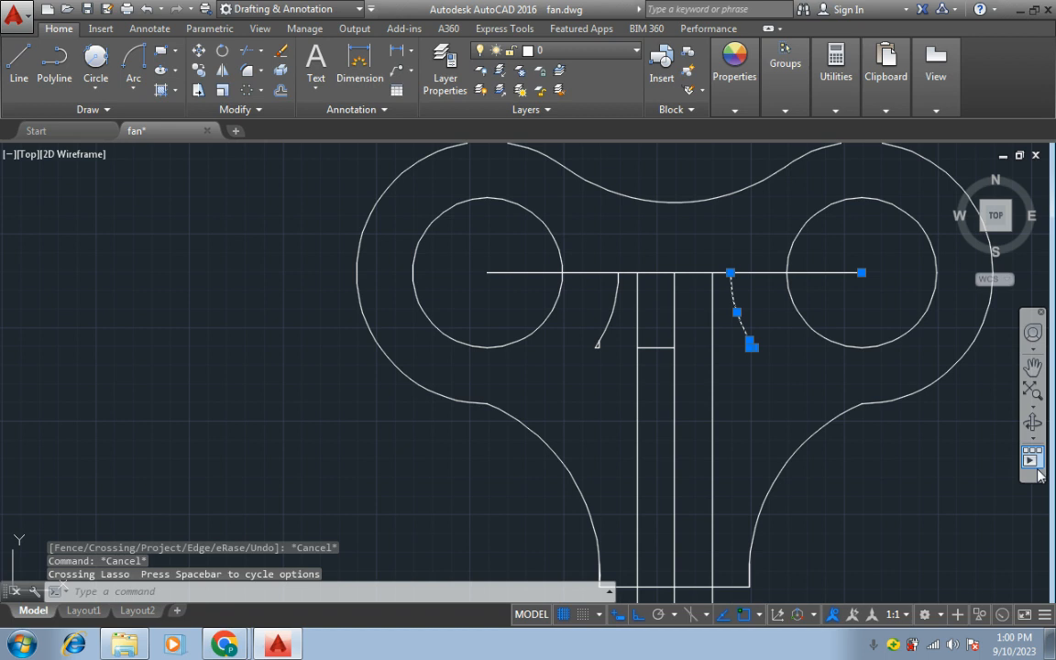
key(Delete)
mouse_move(598, 308)
mouse_down()
mouse_move(612, 362)
mouse_move(603, 378)
mouse_up()
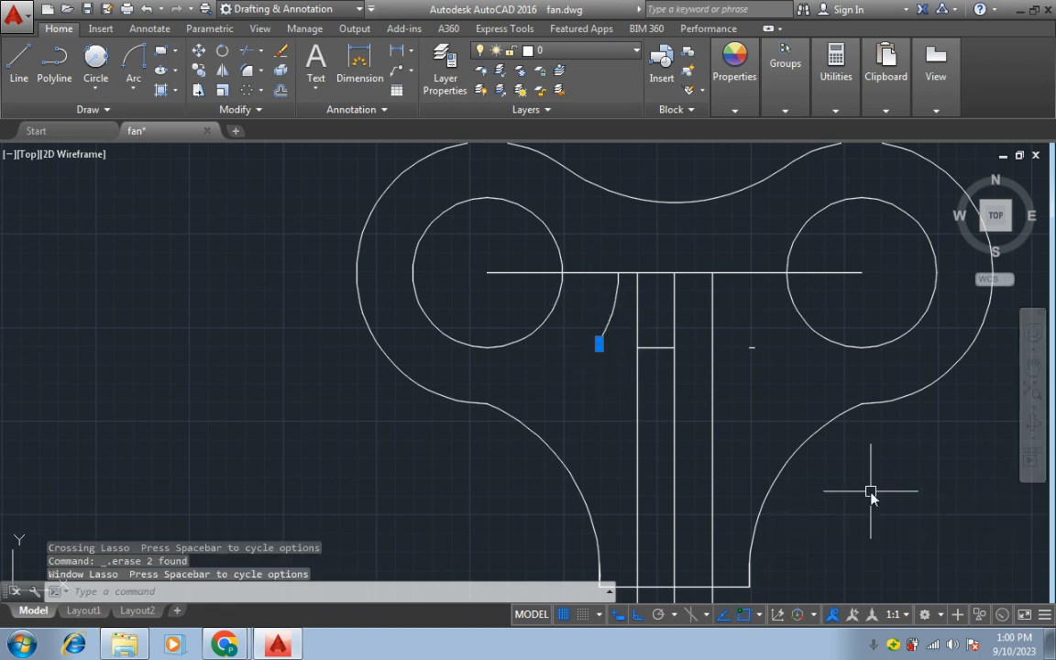
key(Delete)
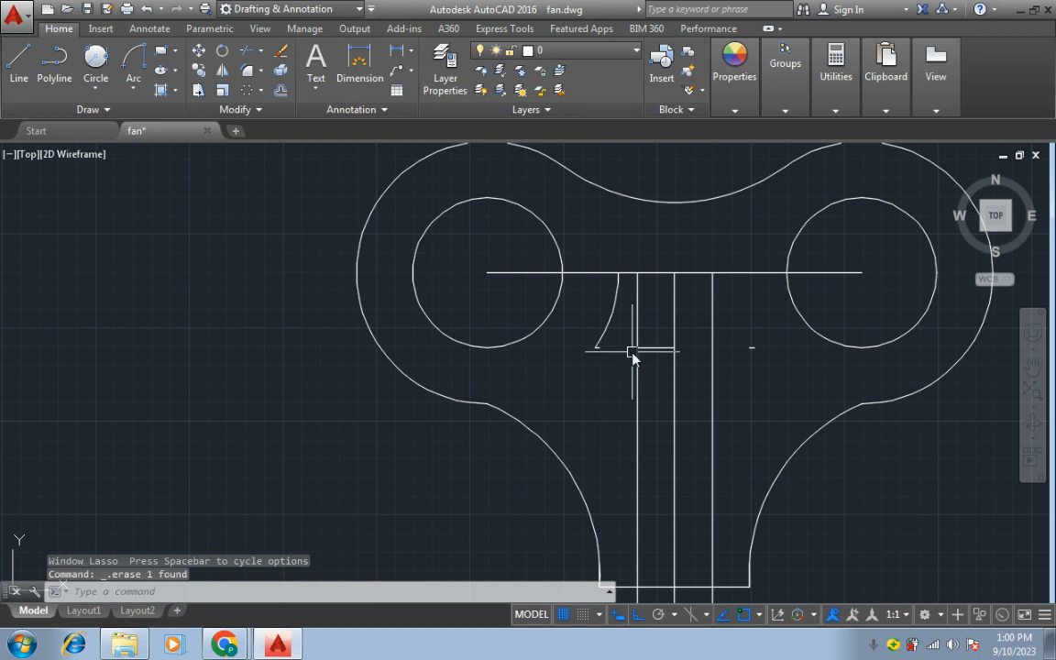
mouse_move(615, 336)
mouse_down()
mouse_move(569, 303)
mouse_move(604, 323)
mouse_up()
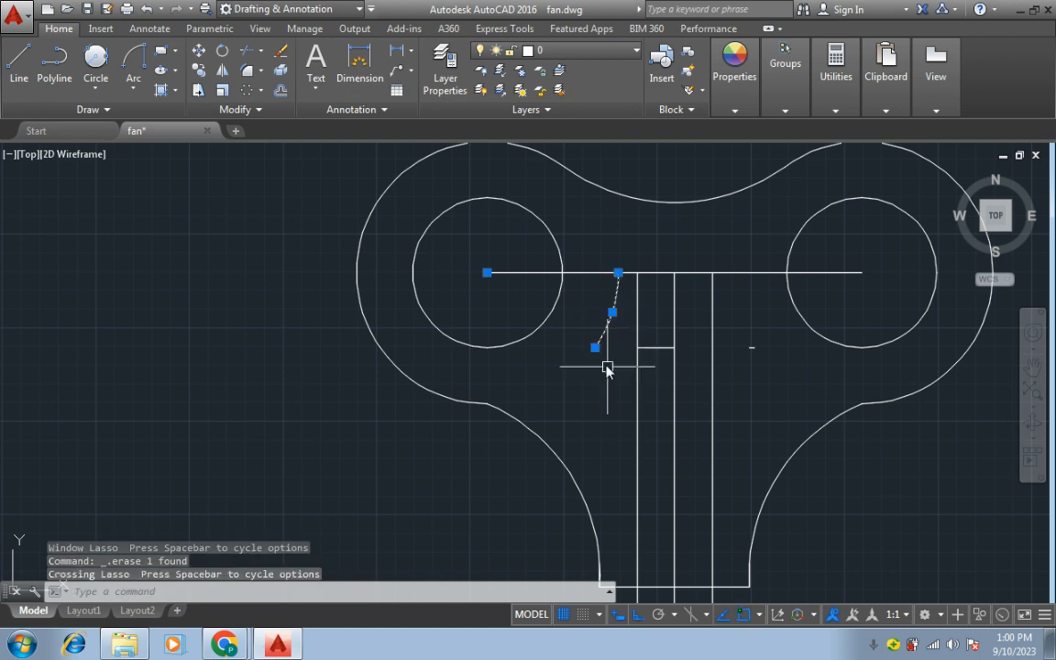
key(Delete)
mouse_move(580, 328)
mouse_down()
mouse_move(614, 376)
mouse_move(624, 369)
mouse_up()
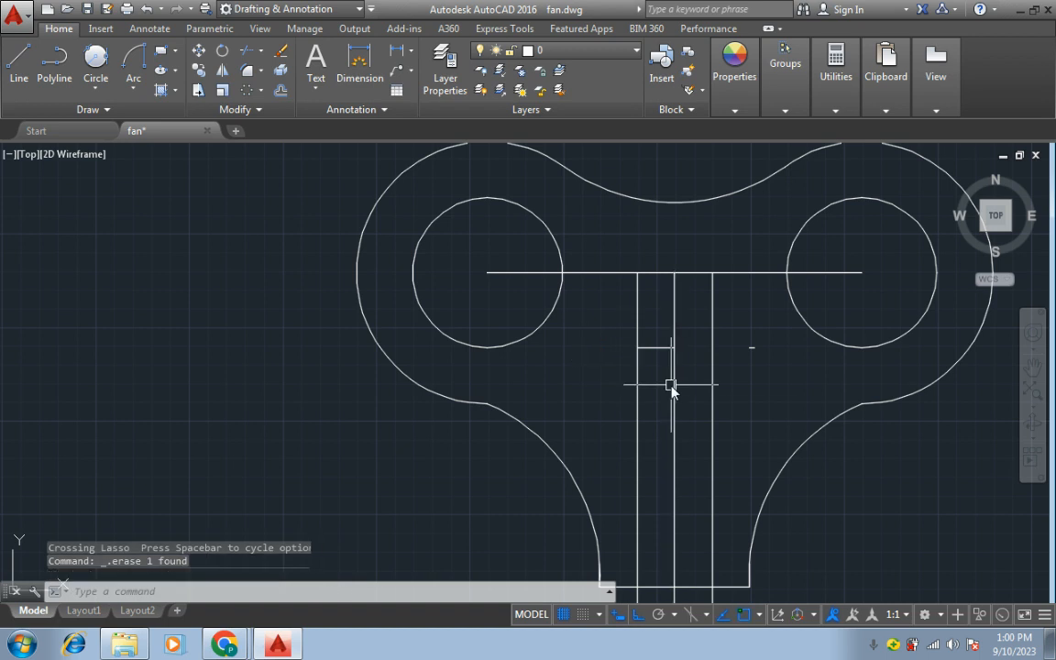
Step: Delete the two remaining pieces of the second horizontal line, inside the stem and to its right
click(755, 348)
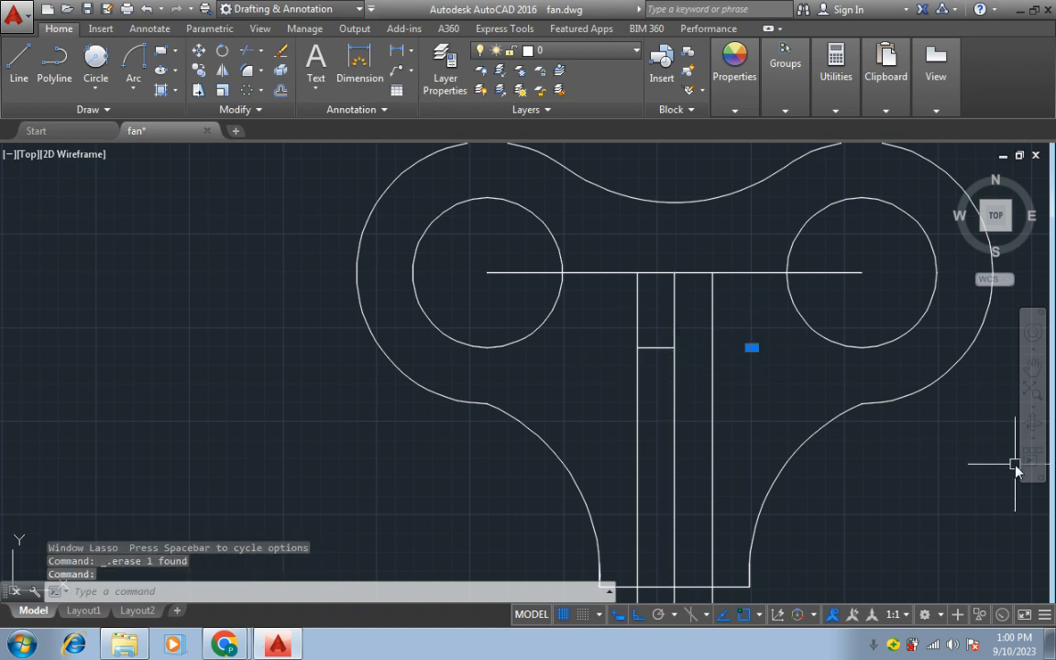
click(656, 349)
key(Delete)
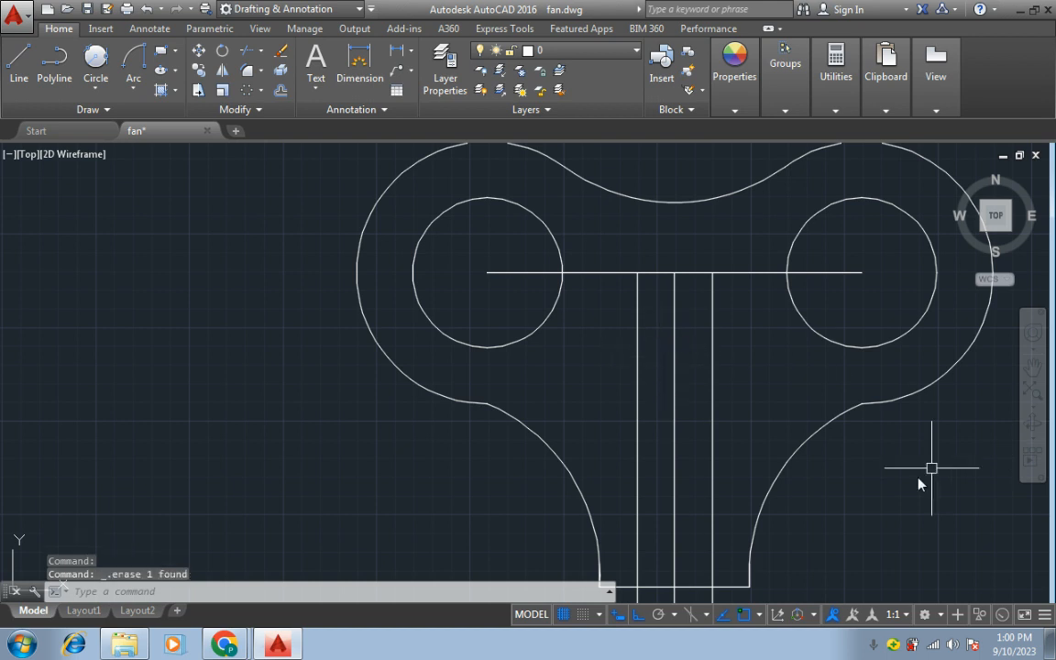
Step: Move the new key's horizontal line between the hole centres and the stem's vertical centre line to layer pro
scroll(921, 484, down, 6)
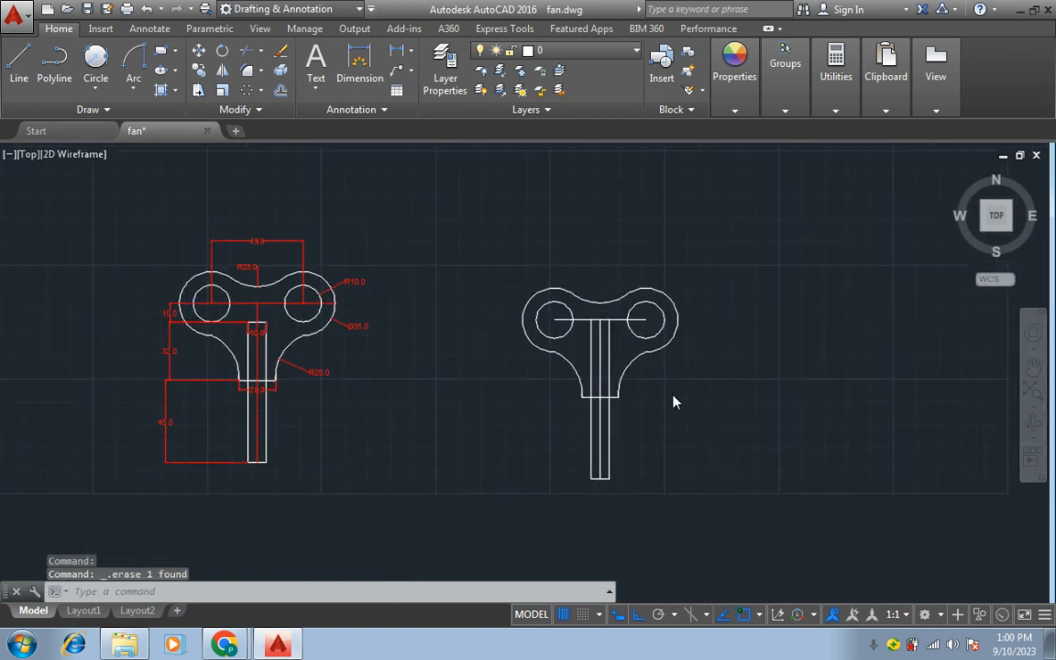
scroll(672, 400, up, 2)
scroll(580, 394, down, 3)
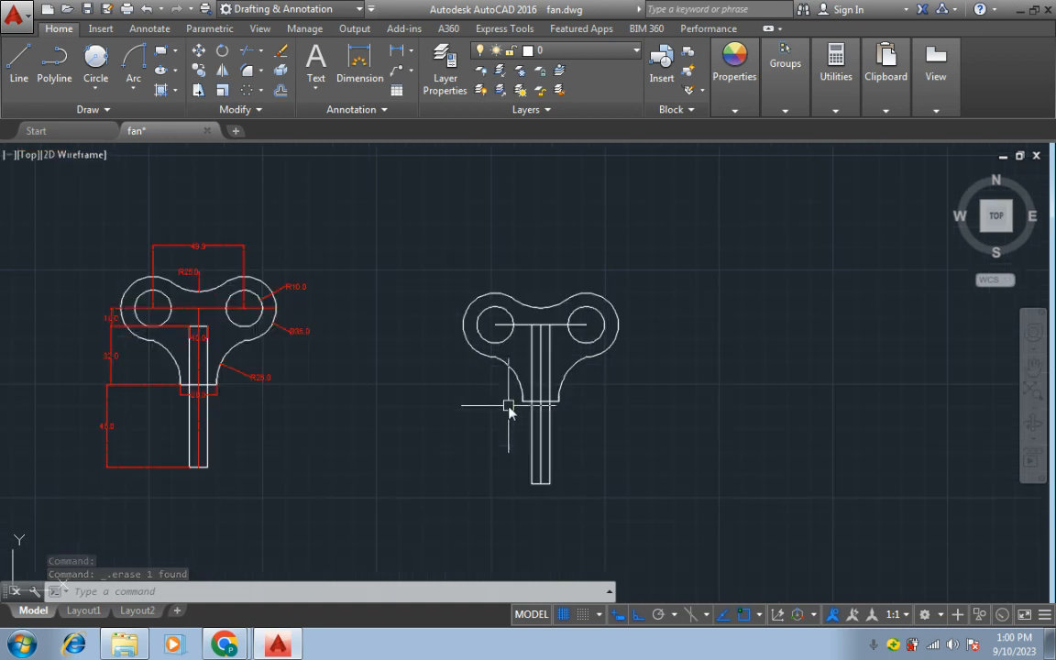
scroll(577, 372, up, 3)
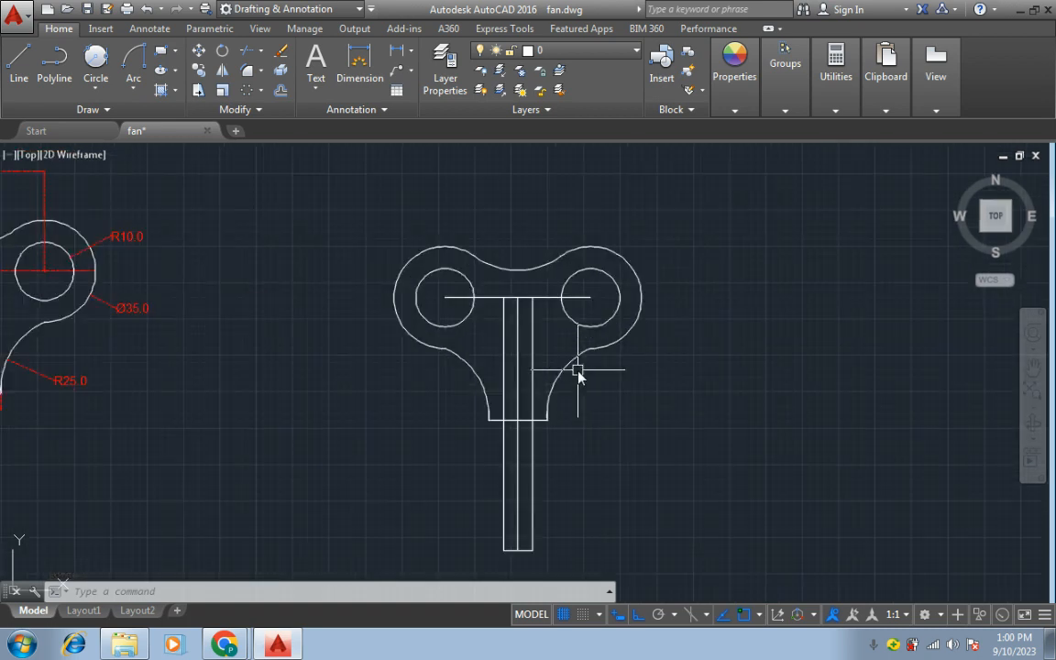
click(552, 298)
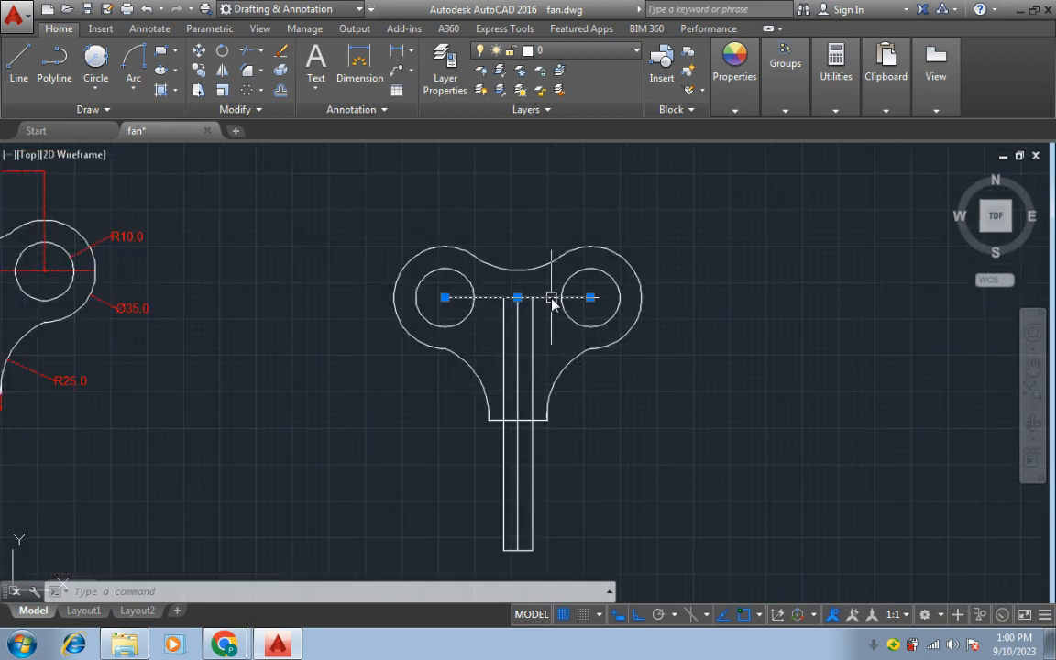
click(519, 354)
click(630, 60)
click(537, 92)
click(802, 387)
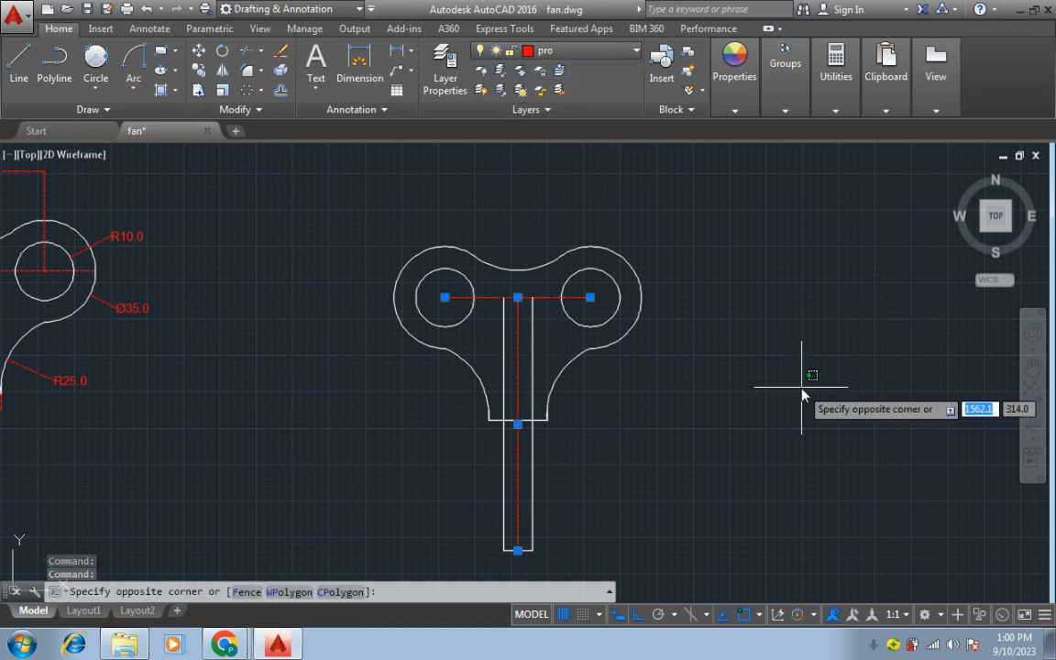
key(Escape)
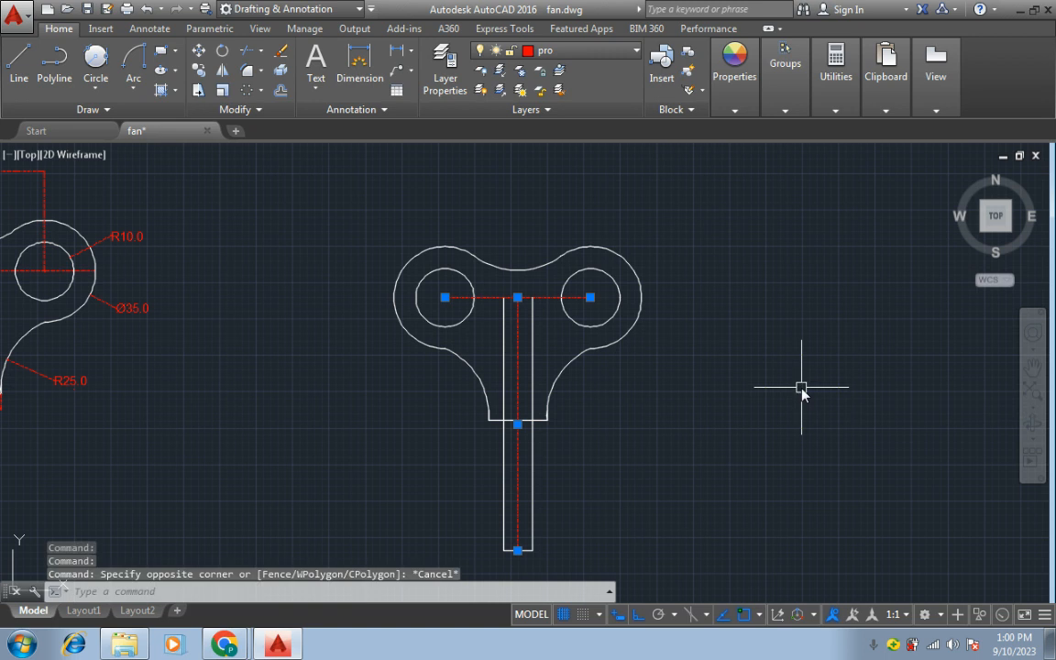
key(Escape)
key(Escape)
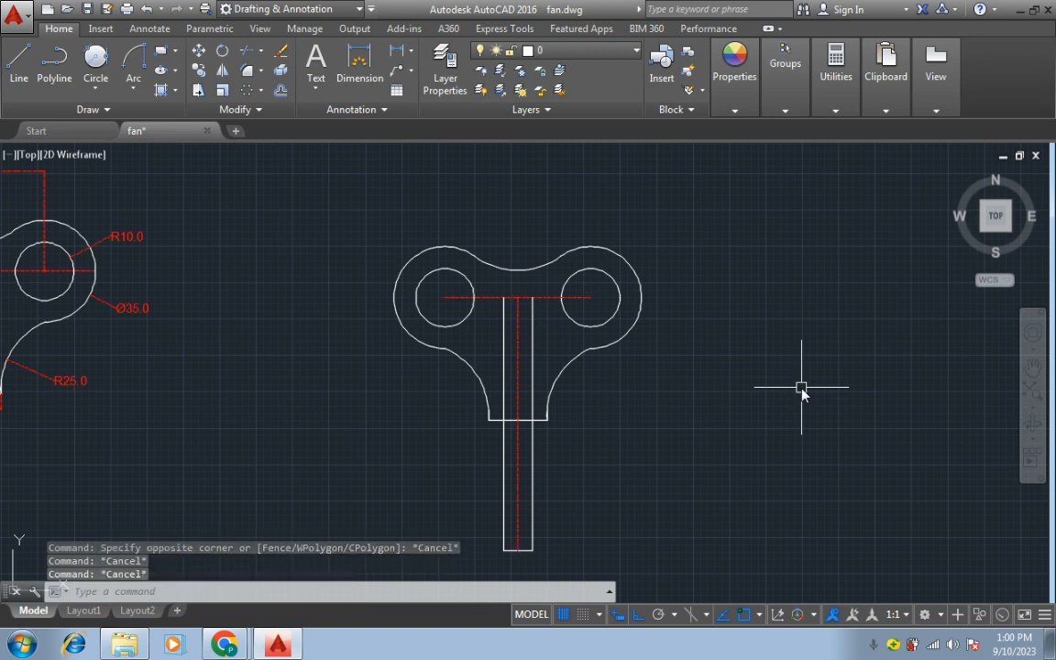
Step: Add a radius dimension to the new key's right hole, with its text placed outside the outline
scroll(794, 404, down, 2)
middle_drag(702, 405, 558, 406)
scroll(560, 404, up, 2)
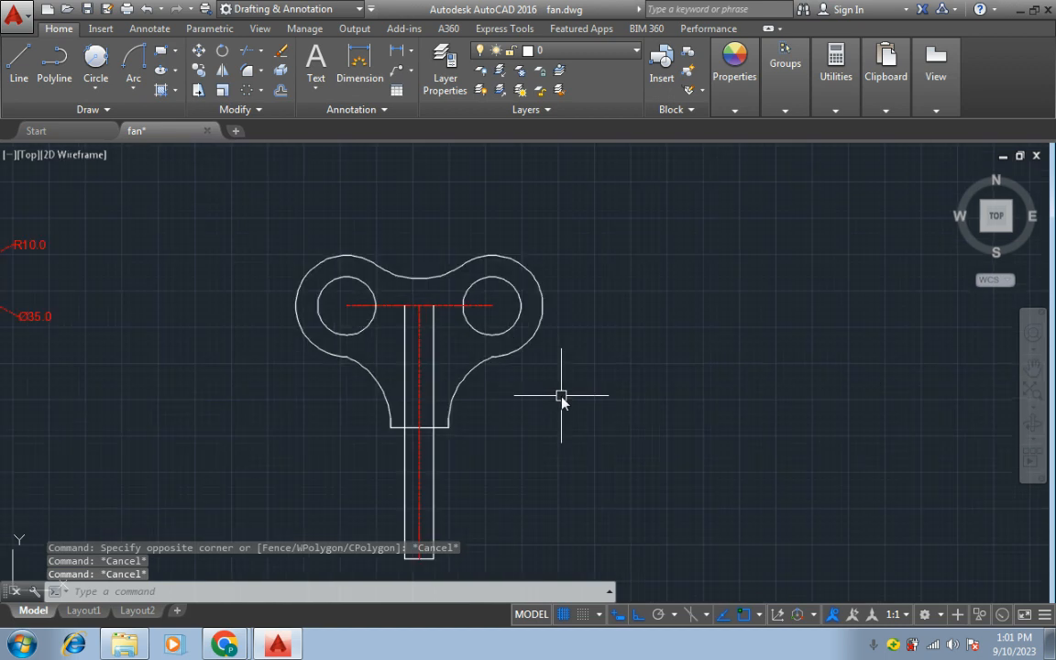
click(413, 57)
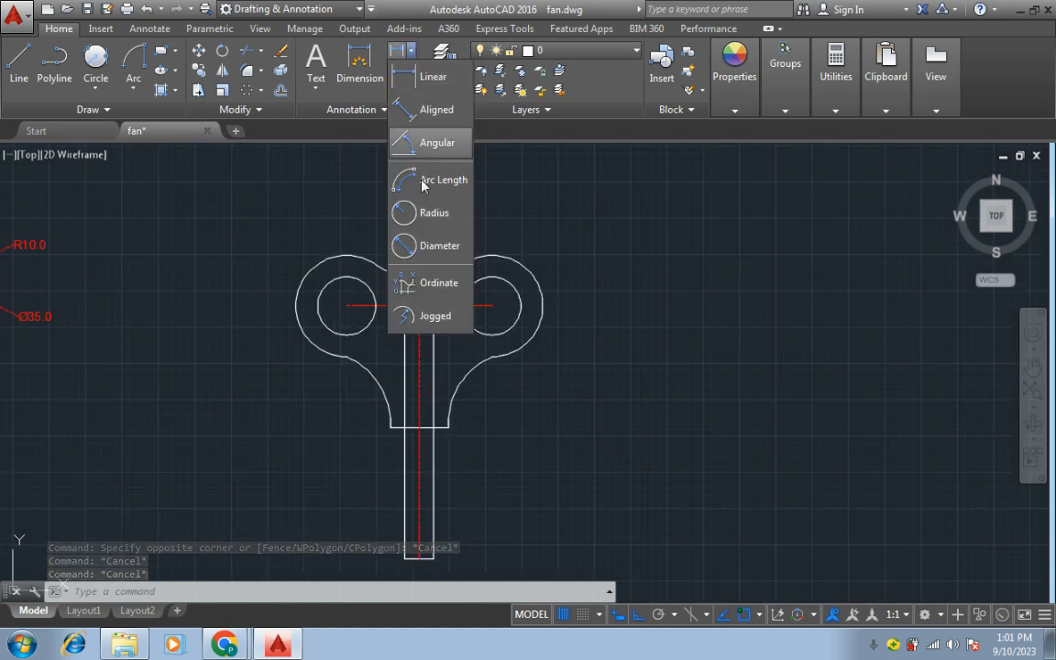
click(433, 205)
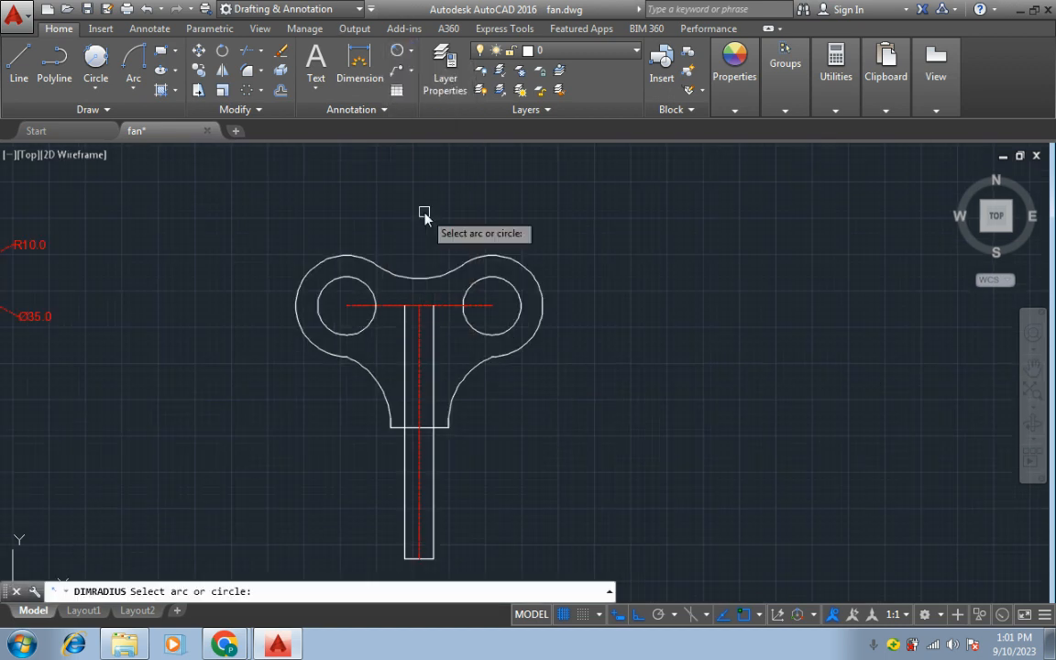
click(503, 296)
click(598, 308)
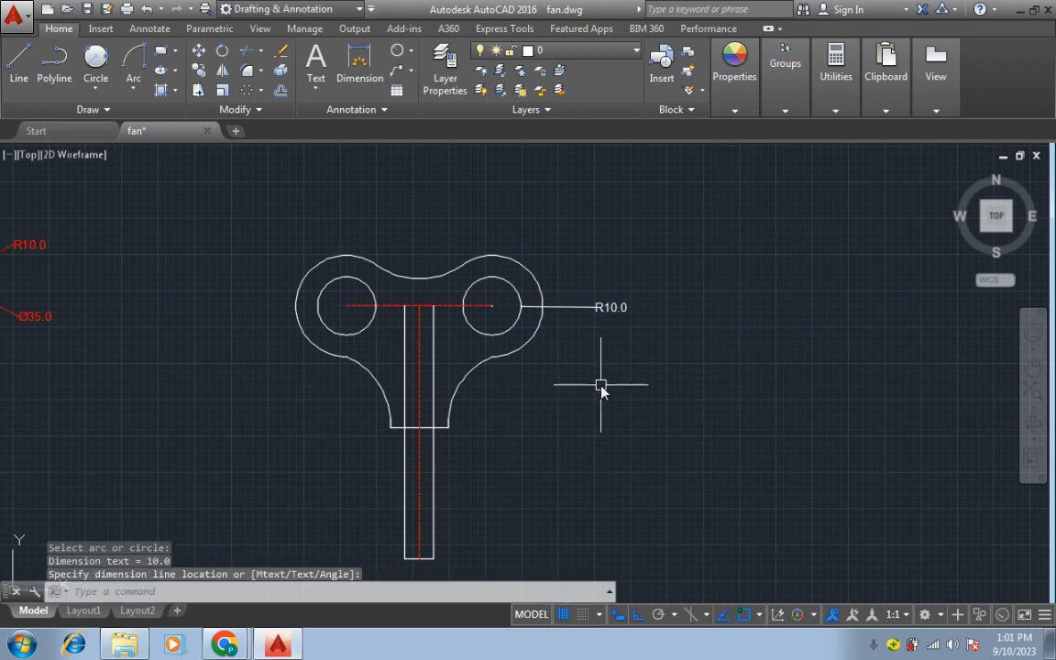
Step: Add a diameter dimension to the outer arc around the right hole, with its text outside the outline
click(405, 71)
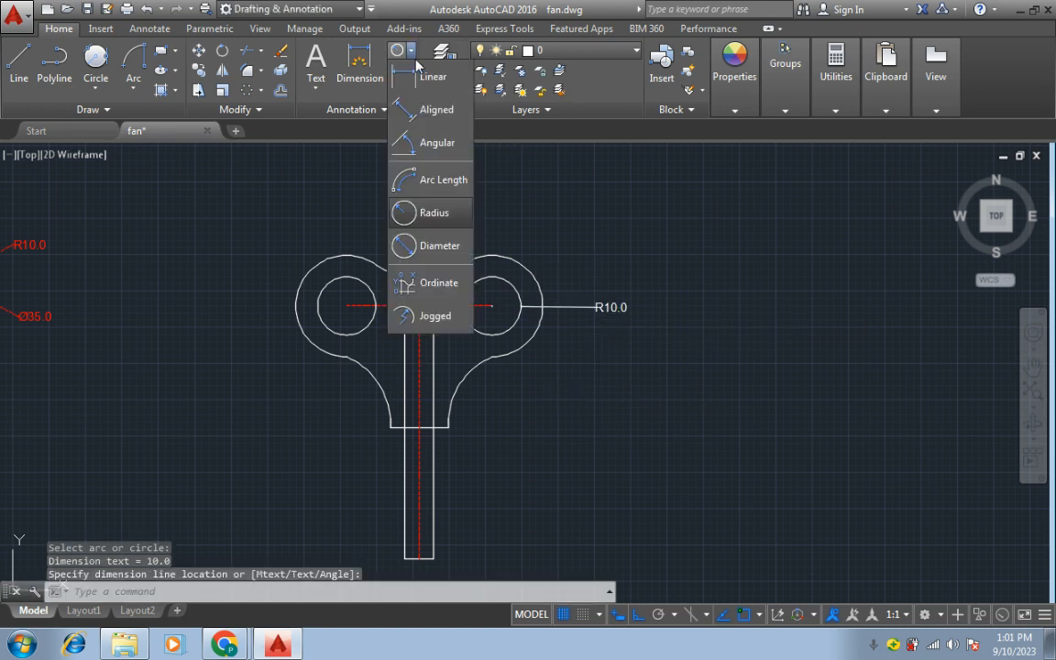
click(429, 248)
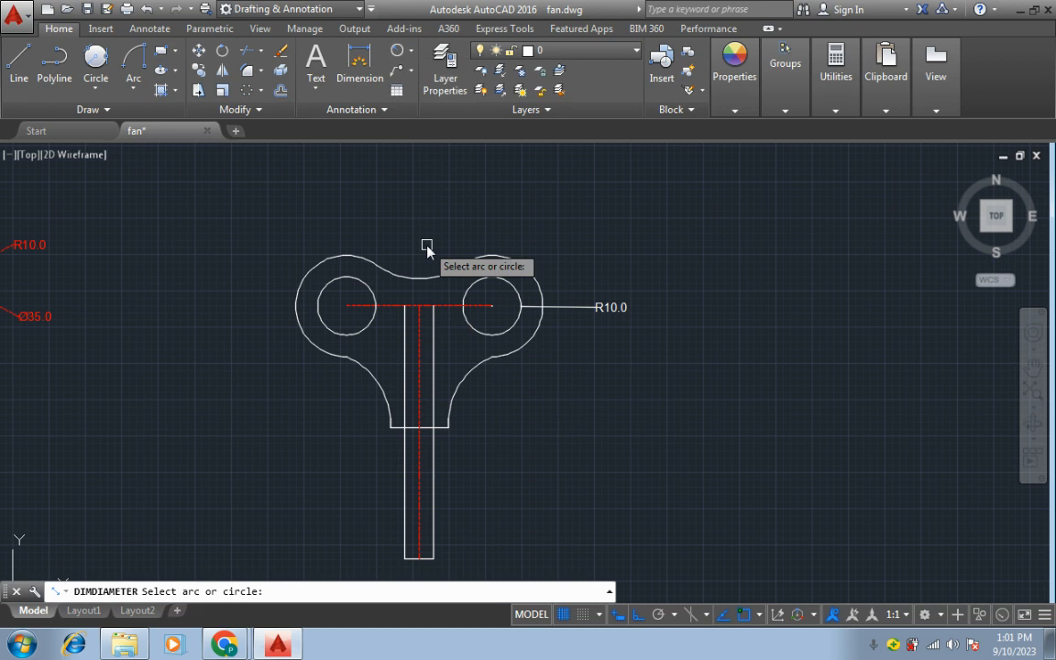
click(532, 345)
click(571, 365)
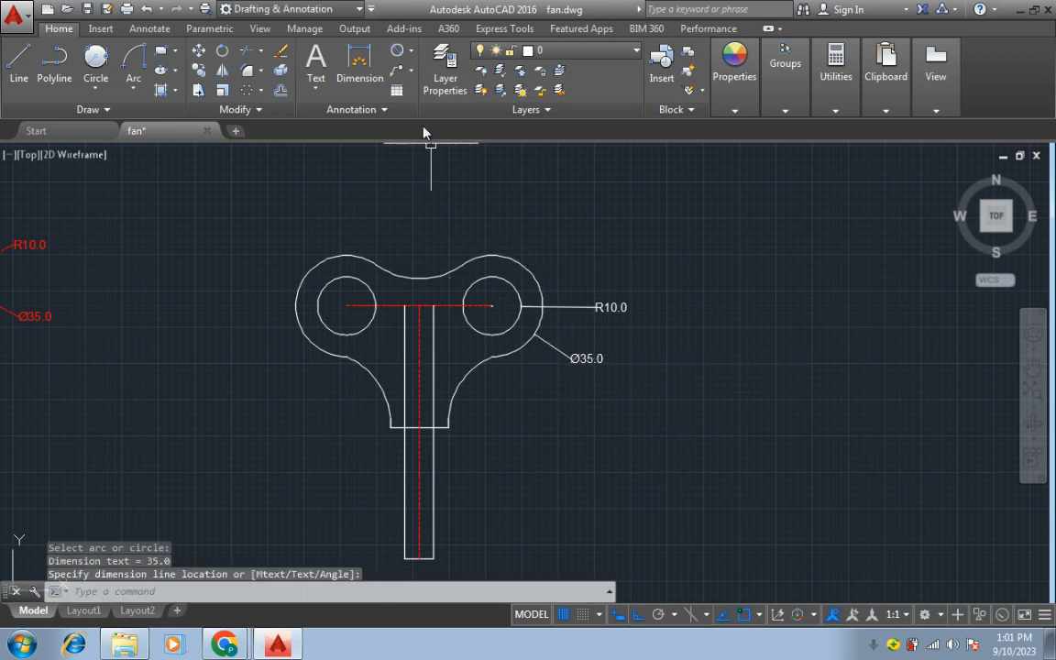
Step: Add radius dimensions to the concave arc beside the stem on the right and to the arc between the two lobes
click(411, 57)
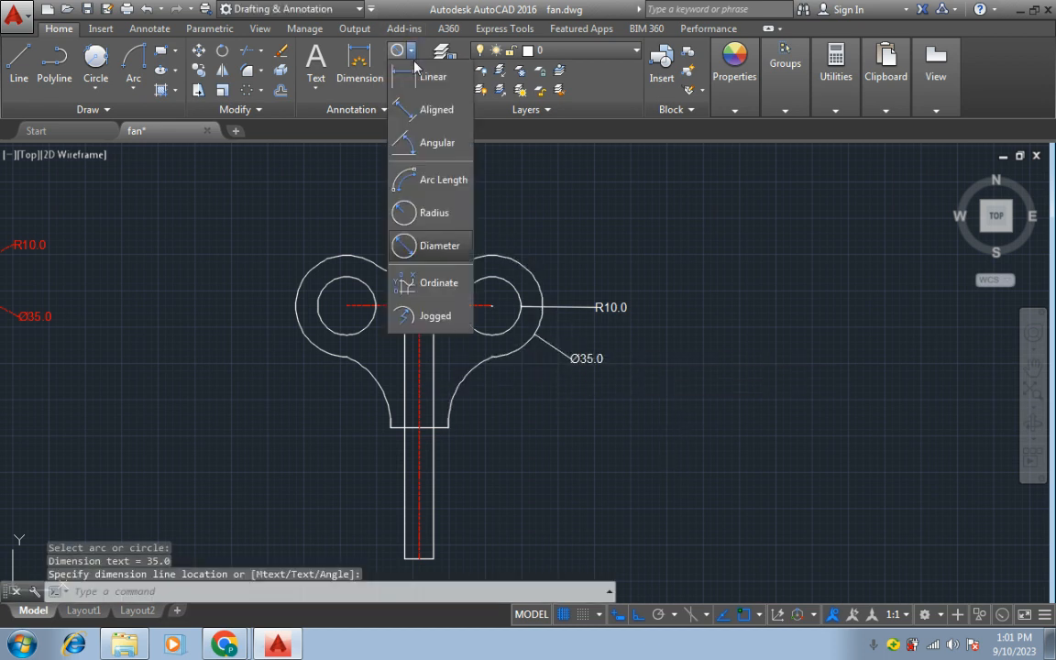
click(394, 211)
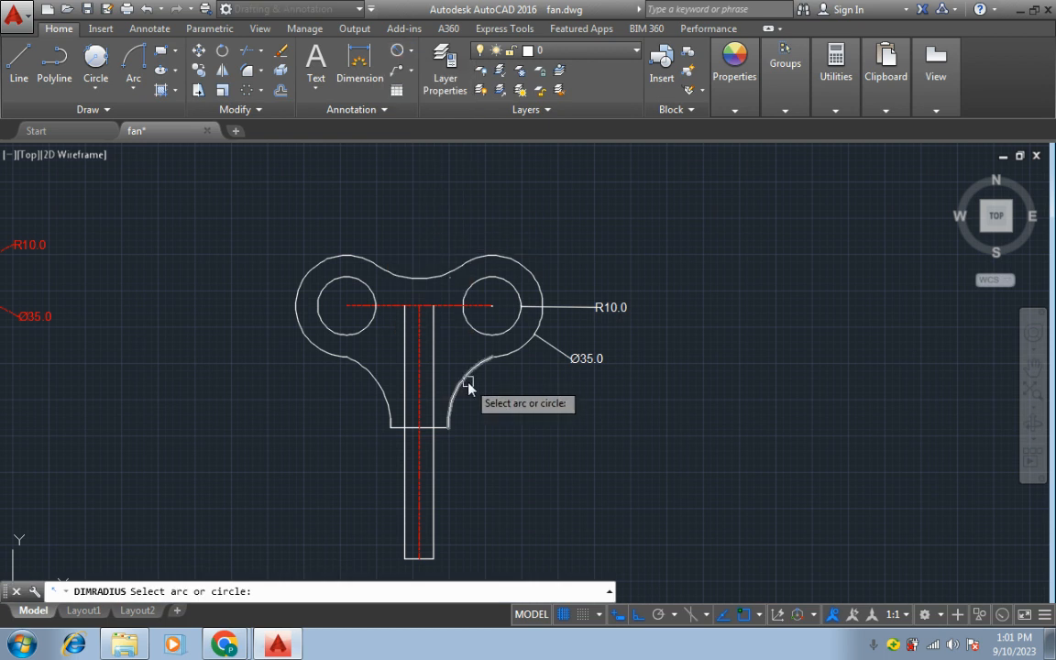
click(472, 390)
click(512, 413)
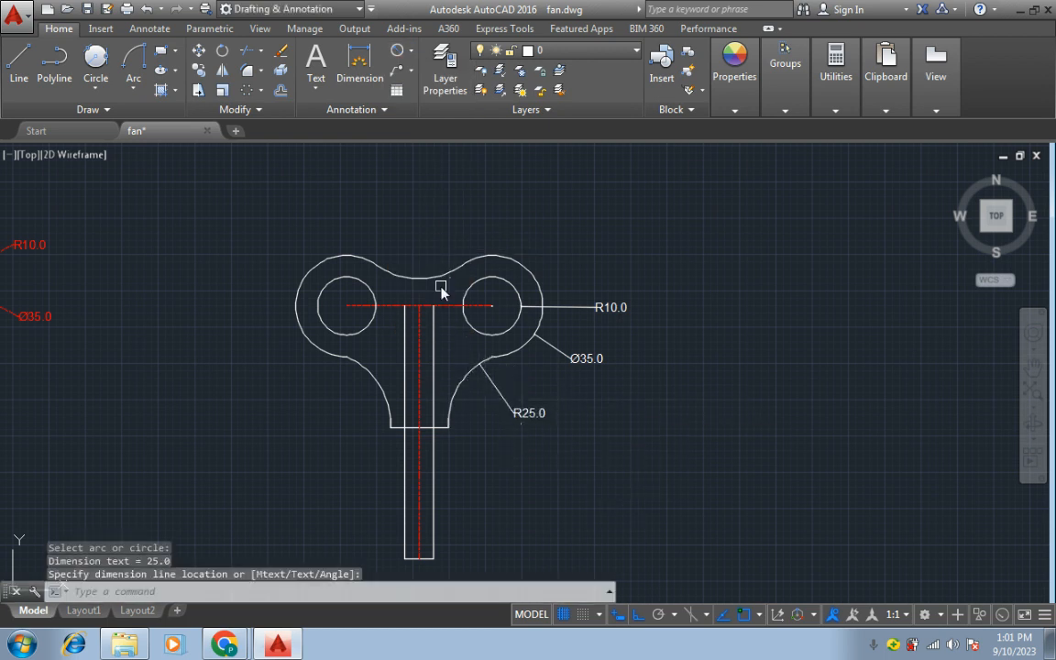
key(Return)
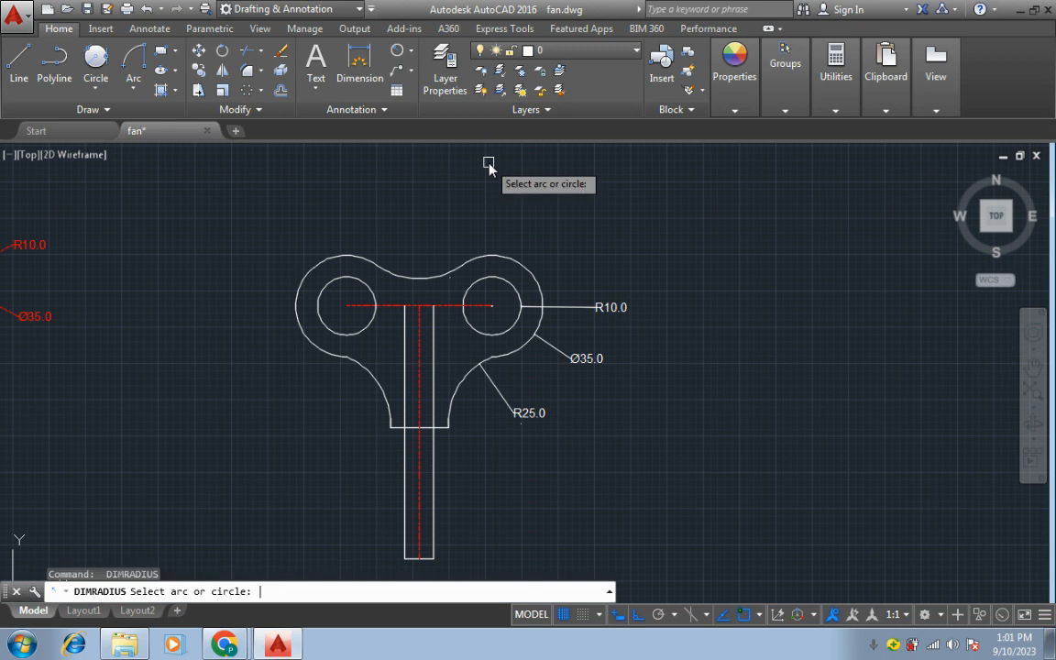
click(417, 275)
click(436, 235)
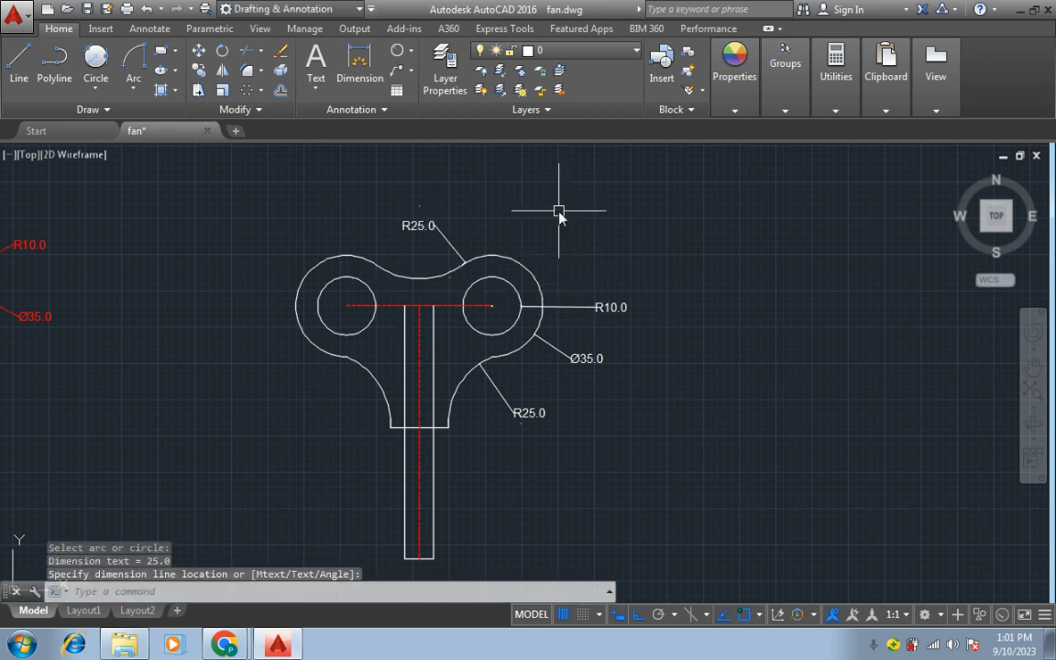
click(411, 55)
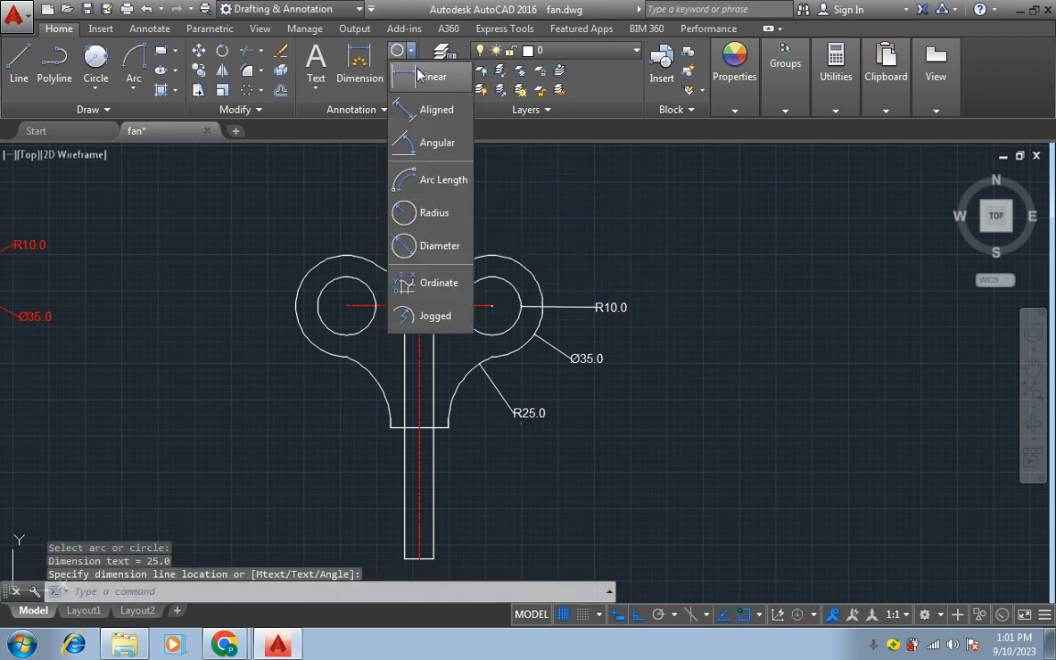
click(431, 78)
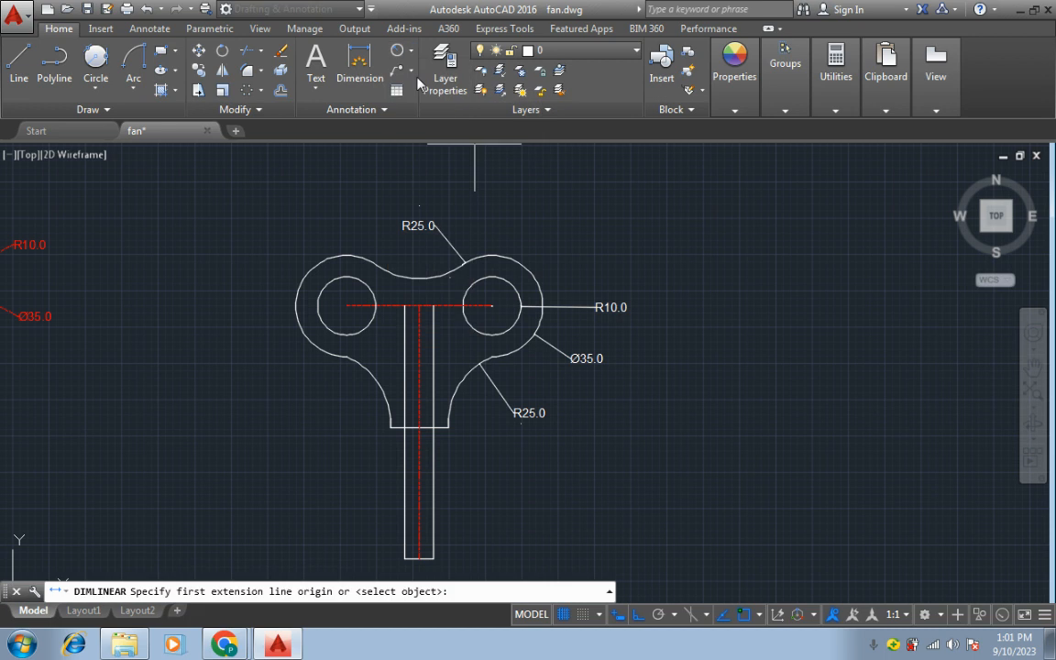
click(347, 305)
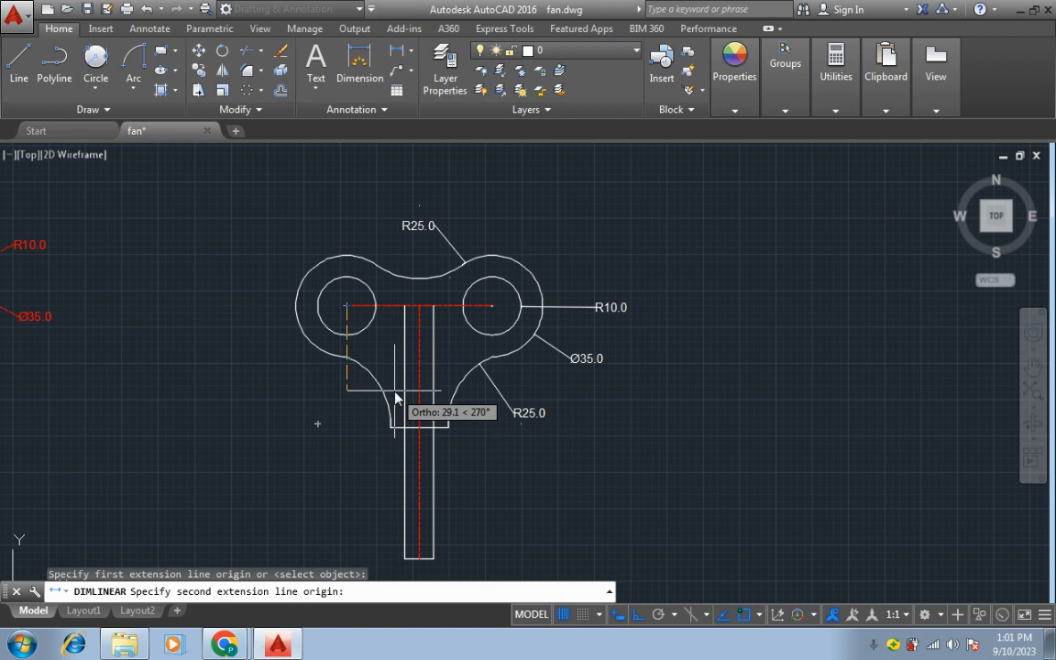
key(Escape)
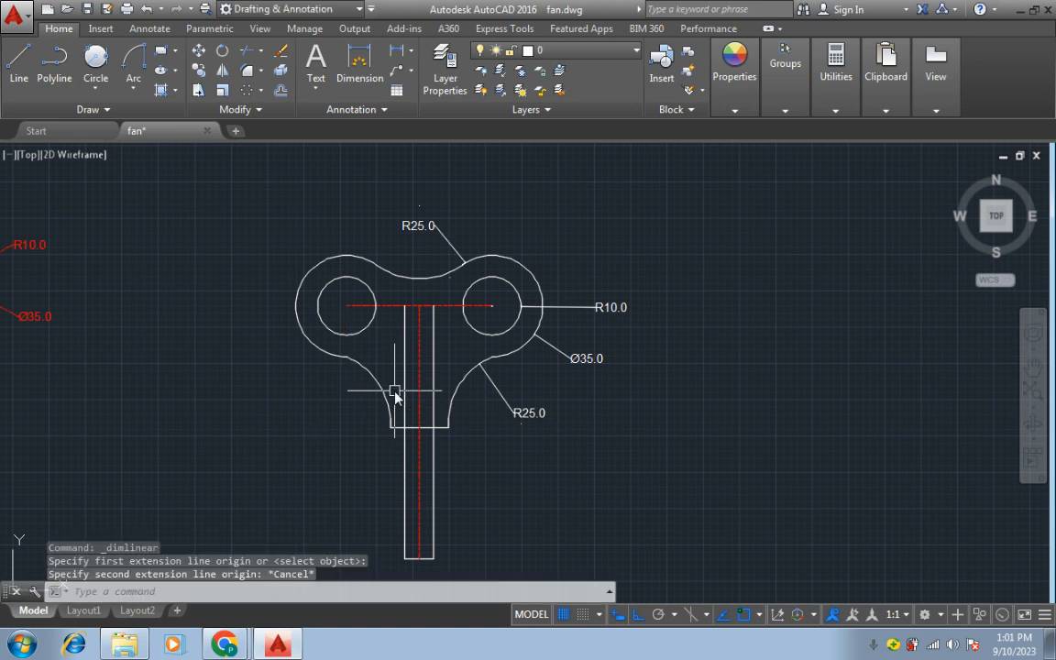
Step: Undo the new key's dimensions, the layer change and the last erasure, restoring the short horizontal line inside the stem
key(ctrl+z)
key(ctrl+z)
key(ctrl+z)
key(ctrl+z)
key(ctrl+z)
key(ctrl+z)
key(ctrl+z)
key(ctrl+z)
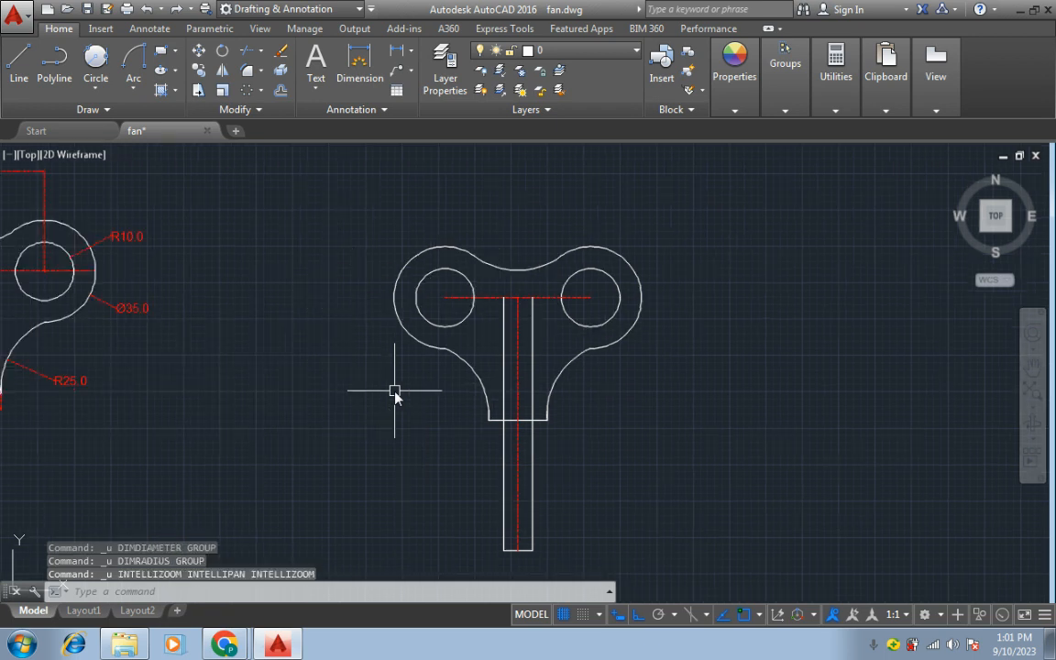
key(ctrl+z)
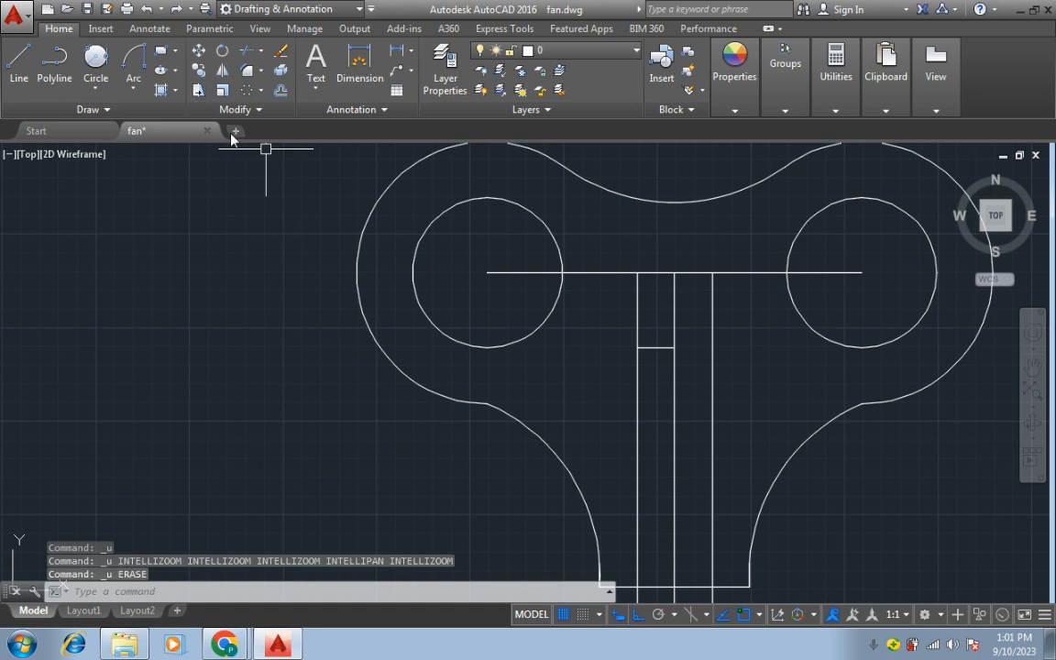
Step: Stretch the short horizontal line's right end across the stem to just past its right edge
click(654, 349)
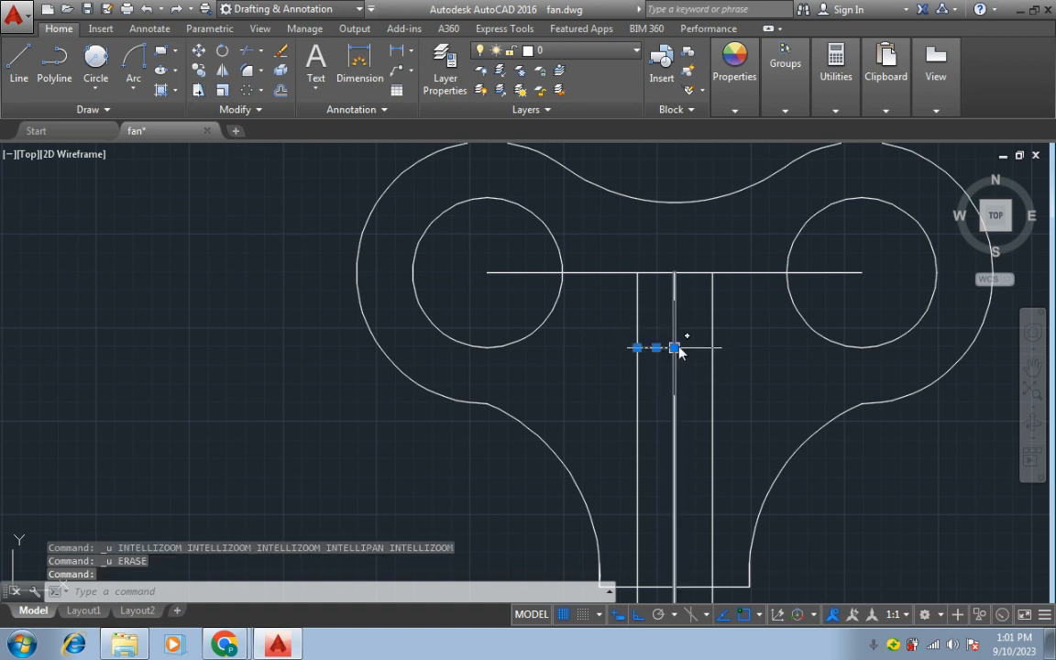
click(674, 347)
click(714, 348)
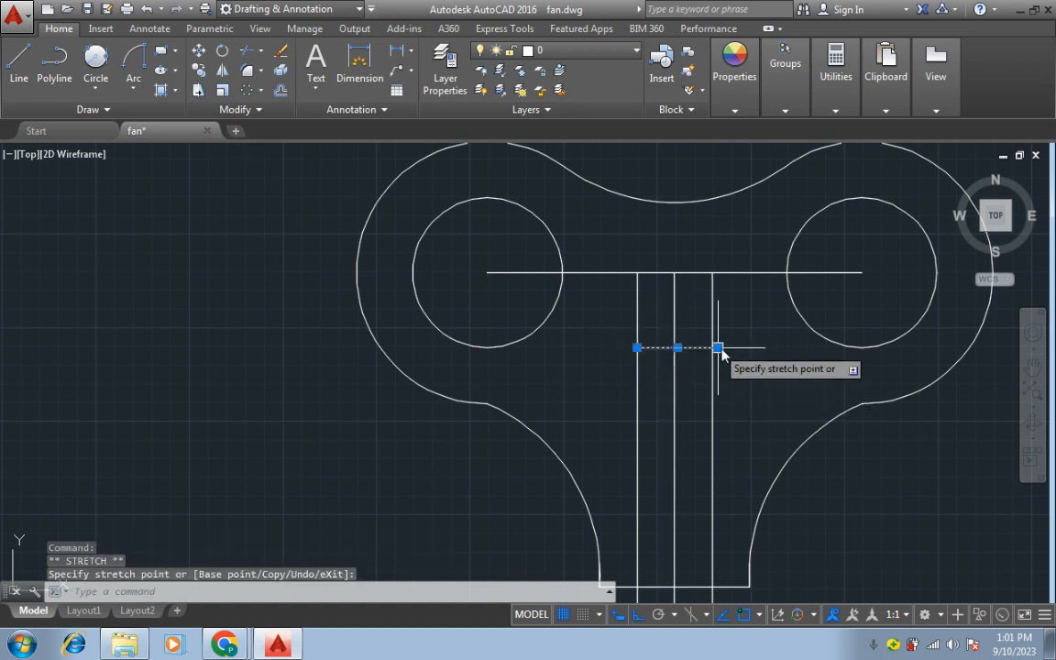
click(734, 349)
click(821, 395)
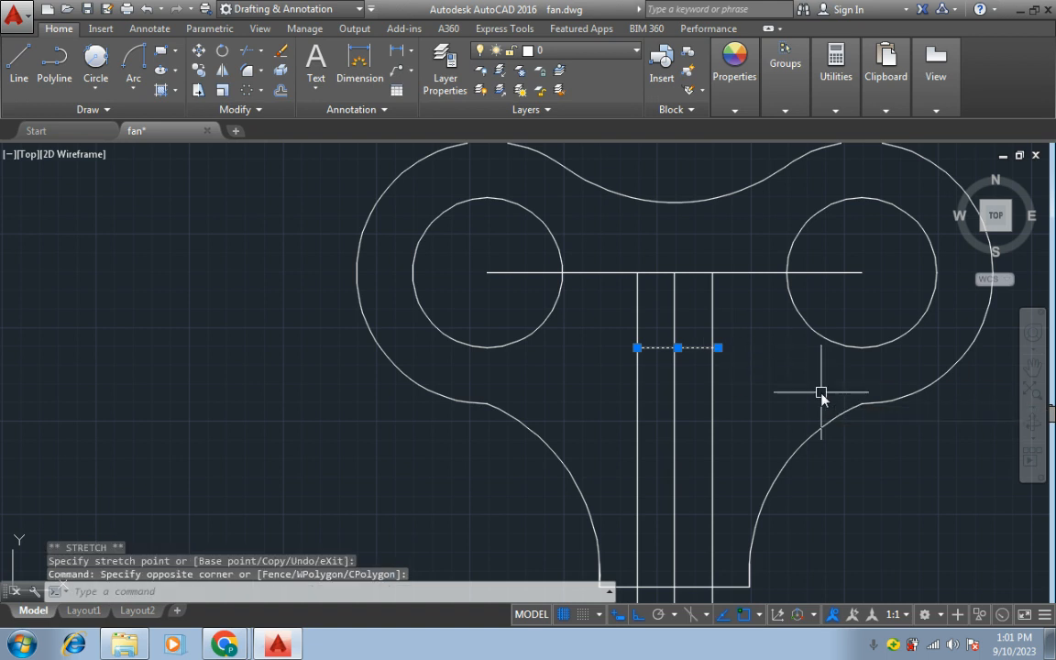
key(Escape)
key(Escape)
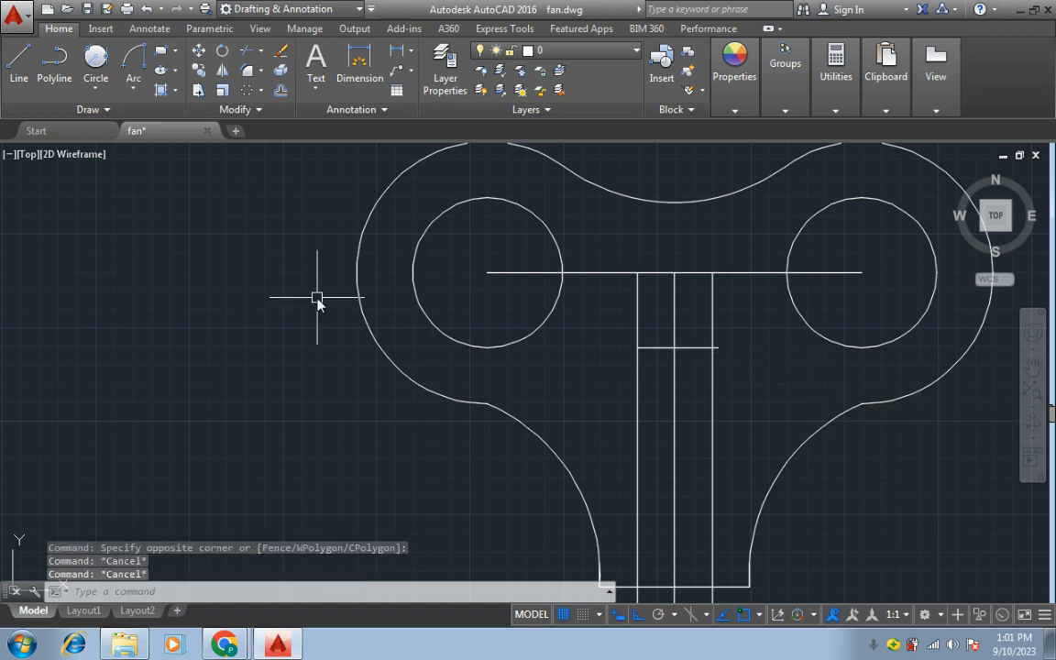
Step: Trim the three vertical stem lines above the short horizontal line and cut off that line's overhang past the right edge
click(262, 52)
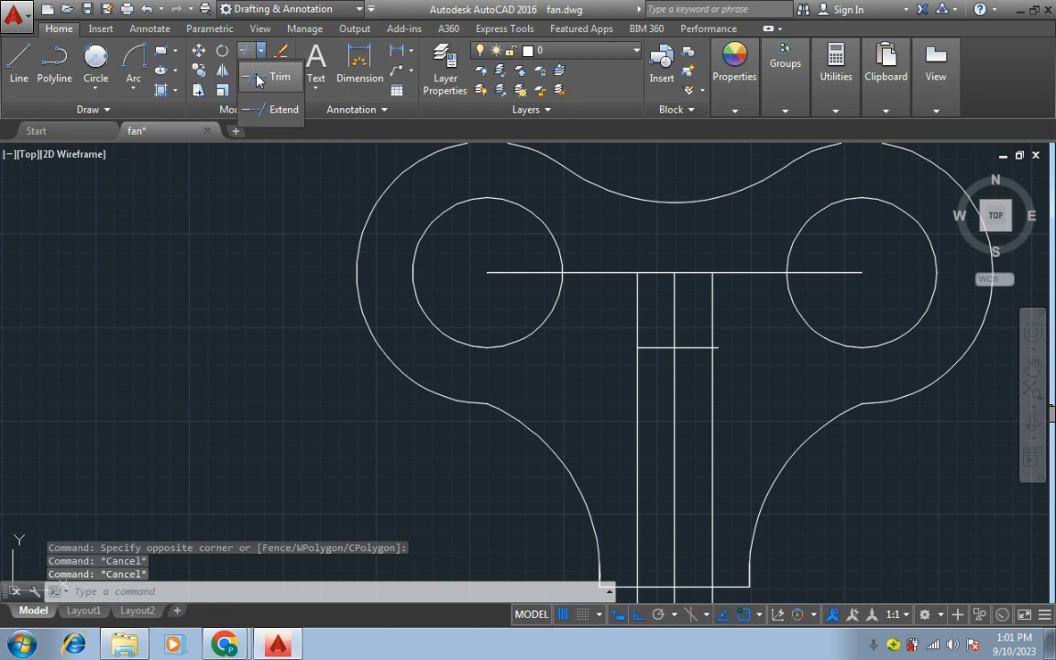
click(265, 77)
key(Return)
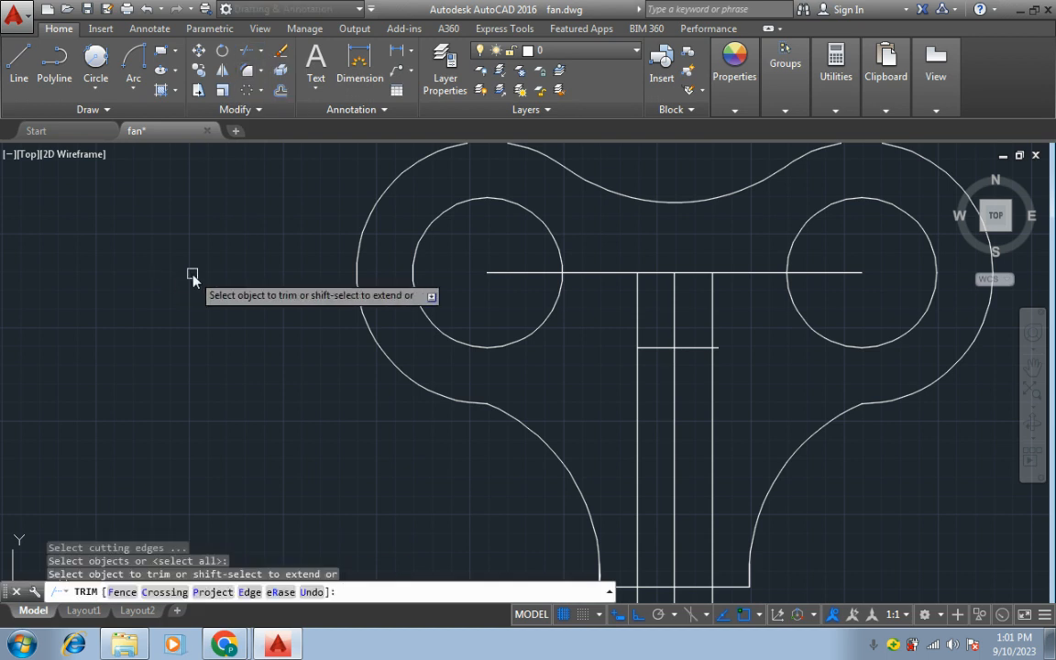
click(645, 311)
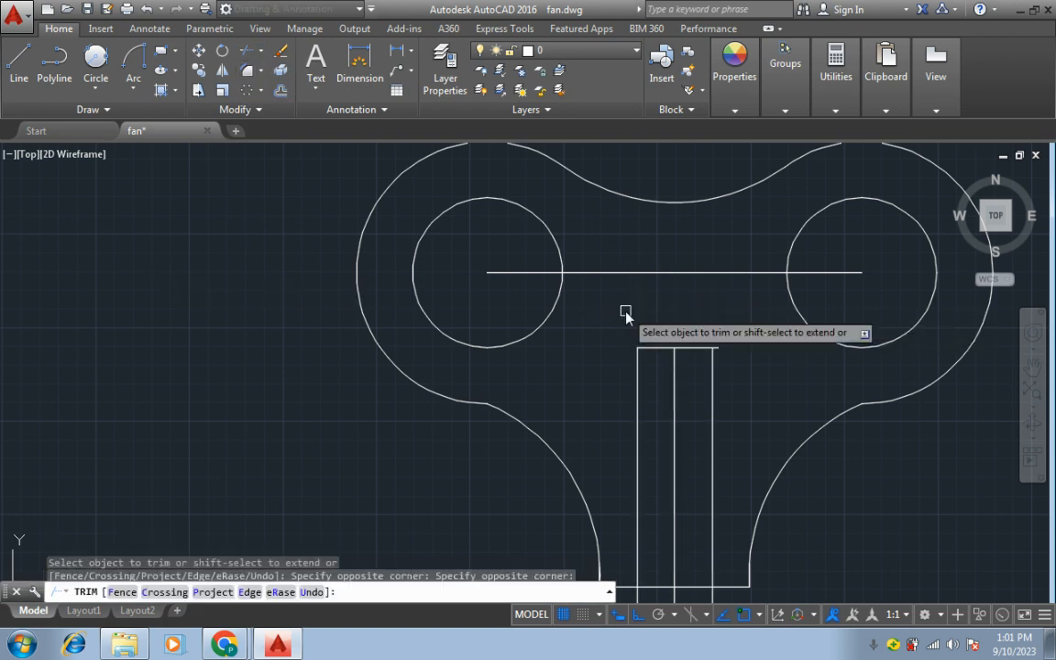
scroll(733, 372, up, 4)
scroll(700, 349, up, 2)
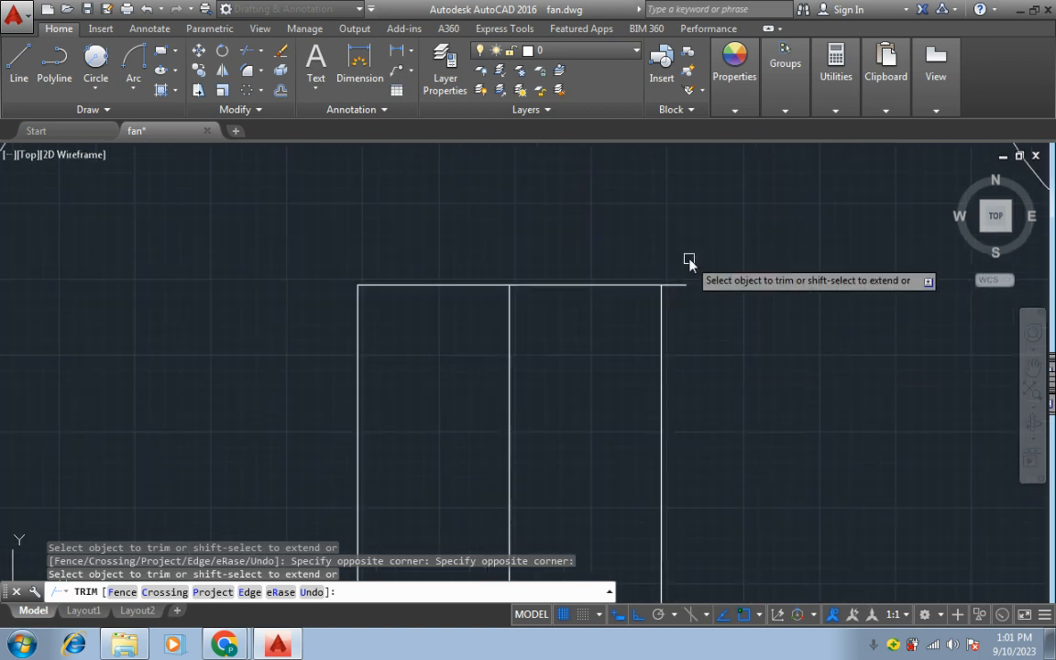
click(693, 247)
click(687, 289)
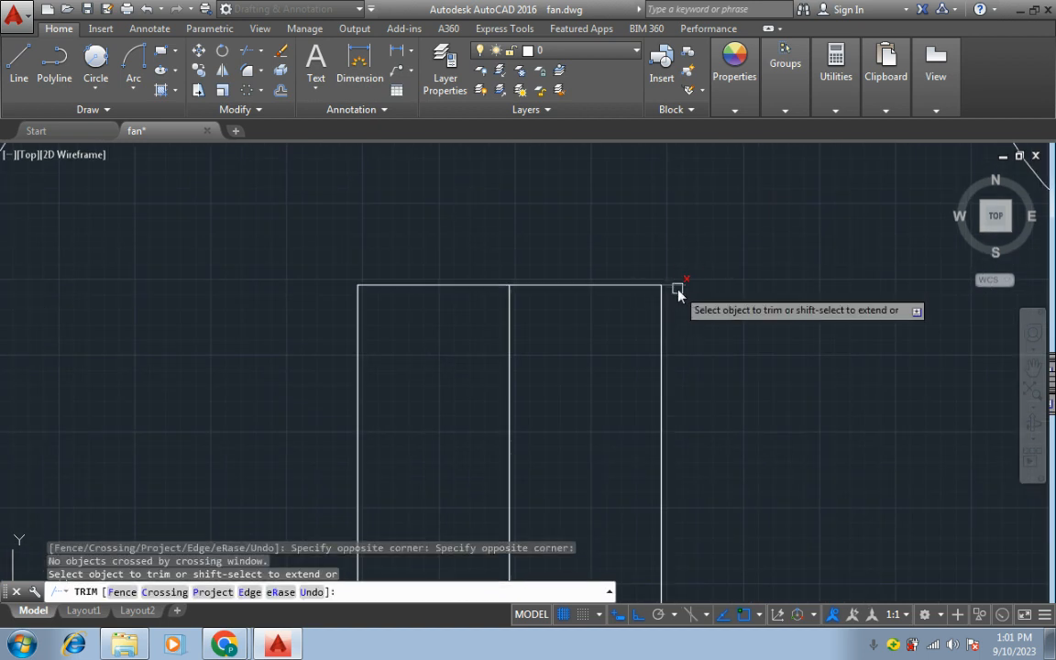
scroll(693, 304, down, 4)
scroll(706, 330, down, 8)
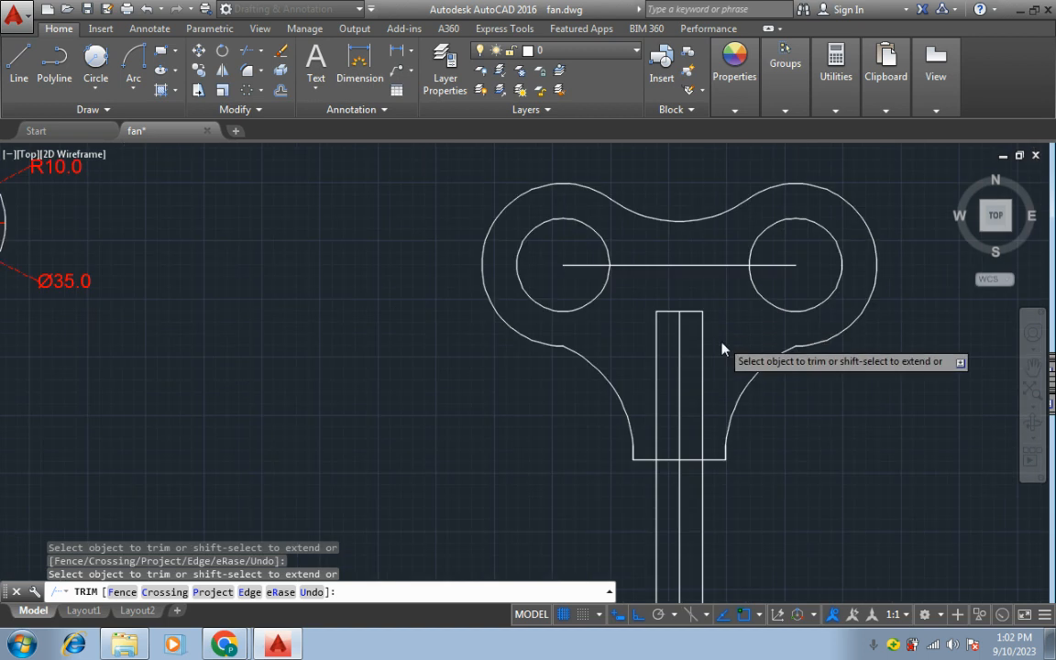
Step: Extend the stem's middle vertical line up to the horizontal line joining the two circle centres
scroll(768, 400, up, 2)
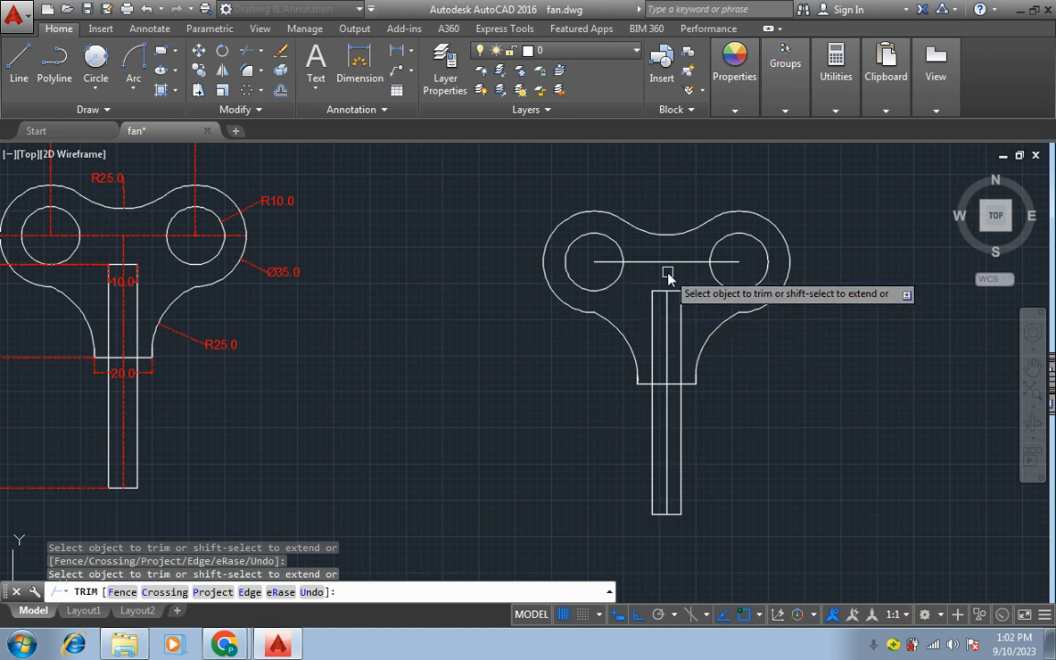
click(262, 53)
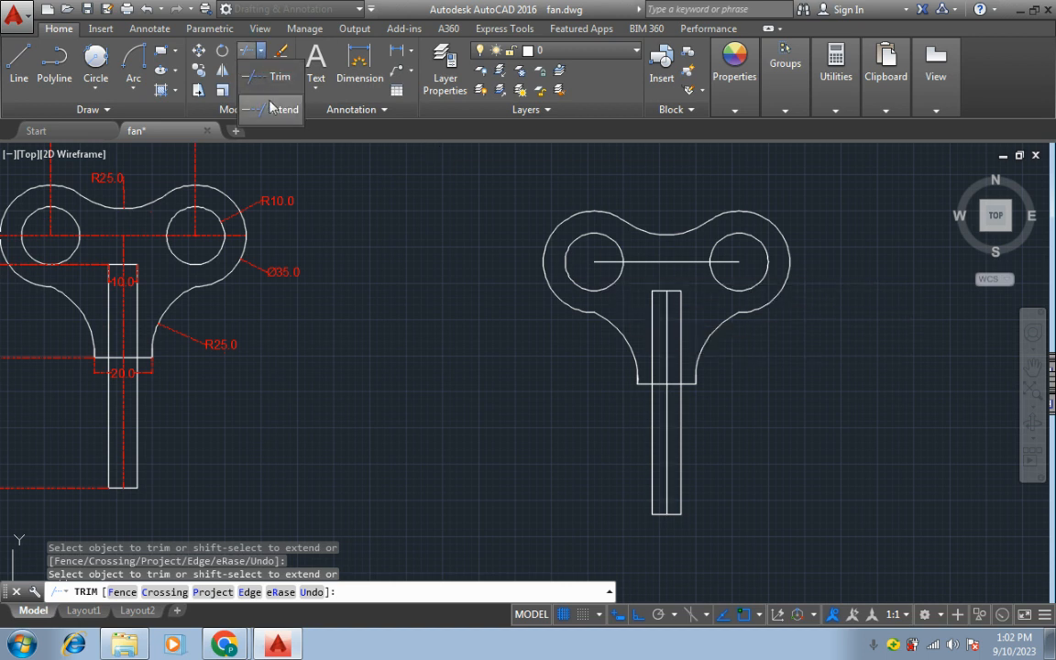
click(243, 95)
click(672, 264)
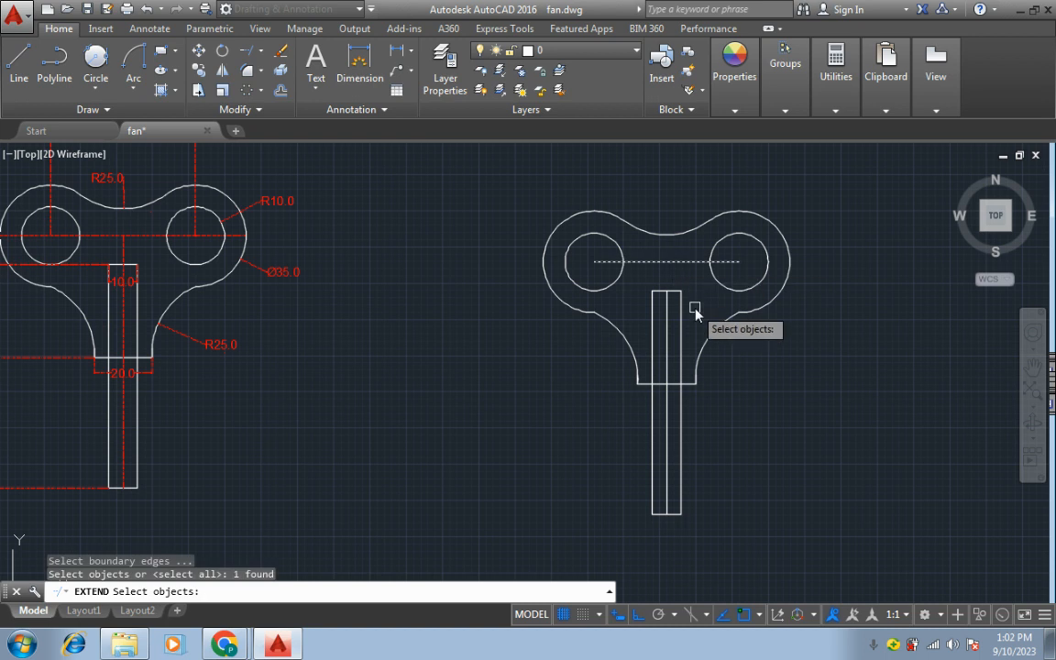
key(Return)
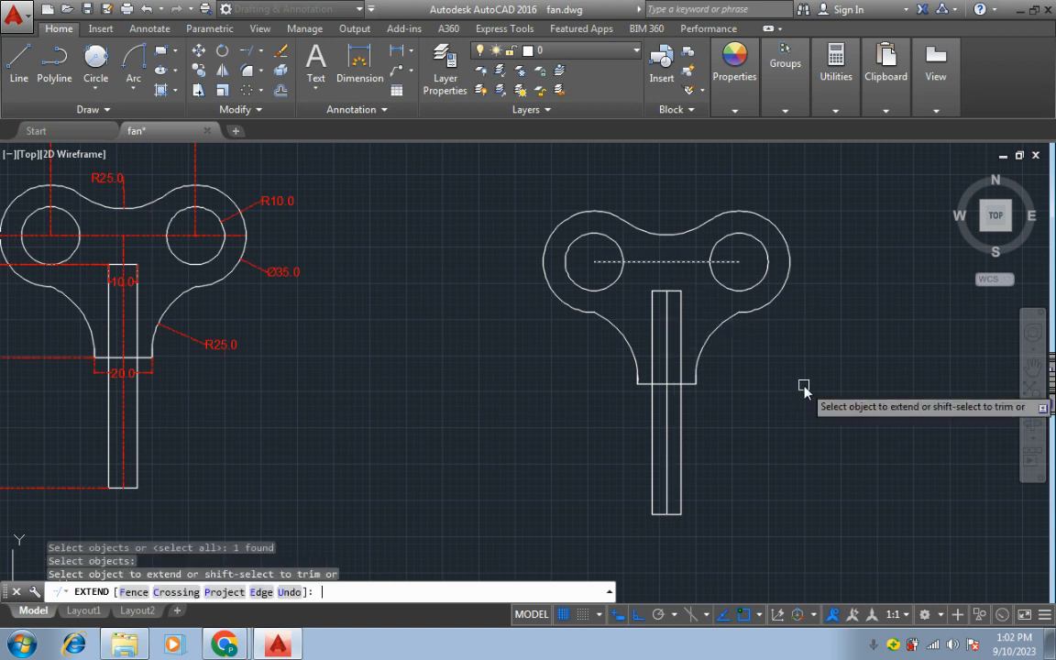
click(666, 318)
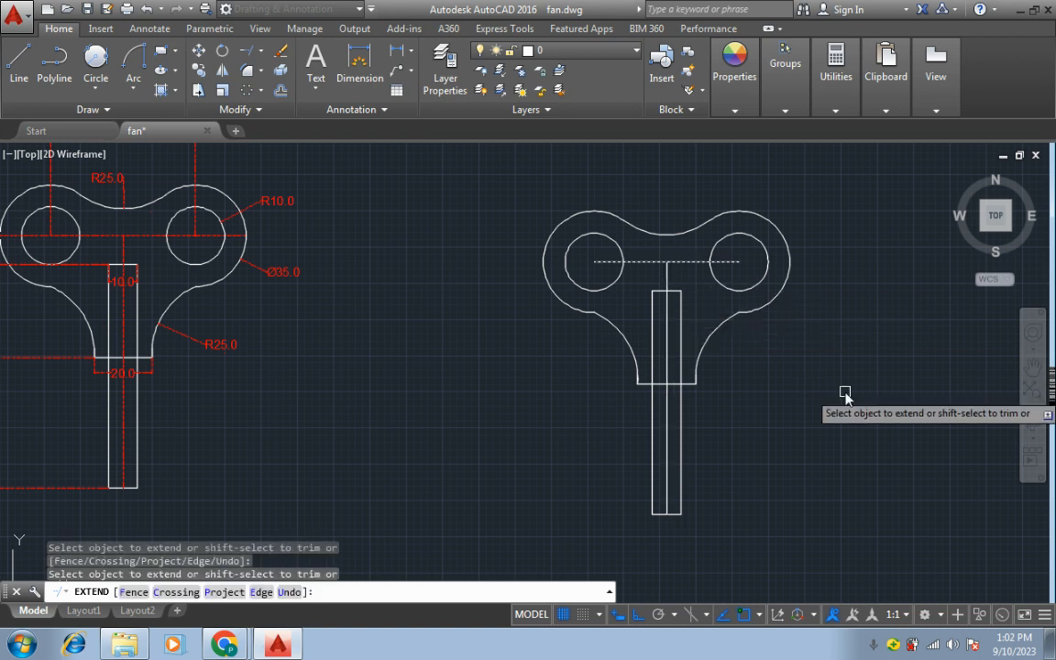
key(Escape)
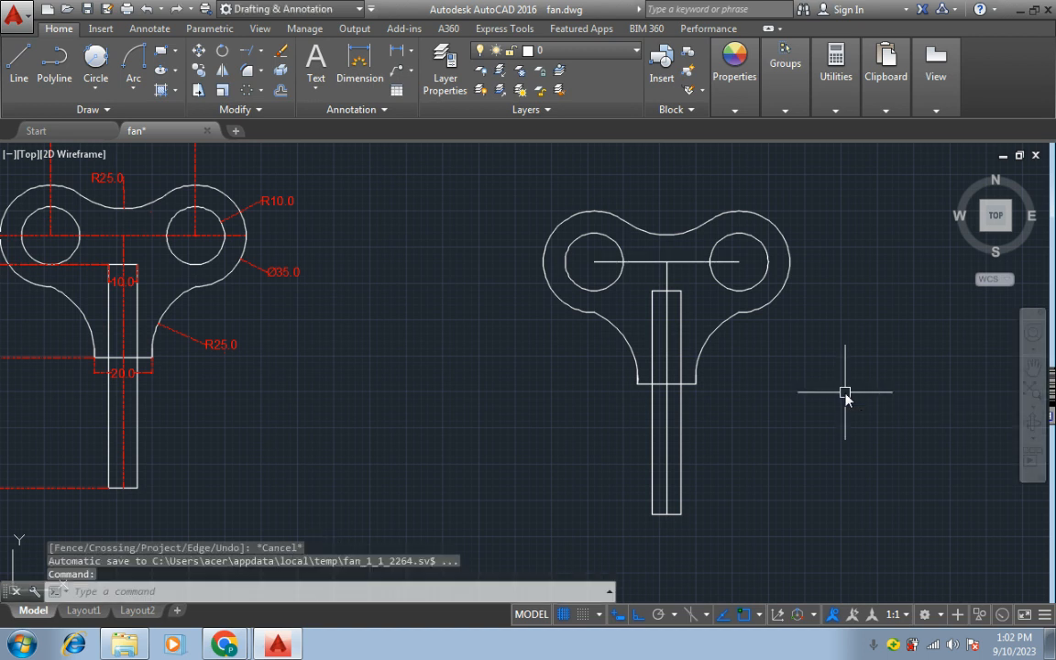
Step: Make pro the current layer and add a radius dimension to the new key's right inner circle
click(411, 52)
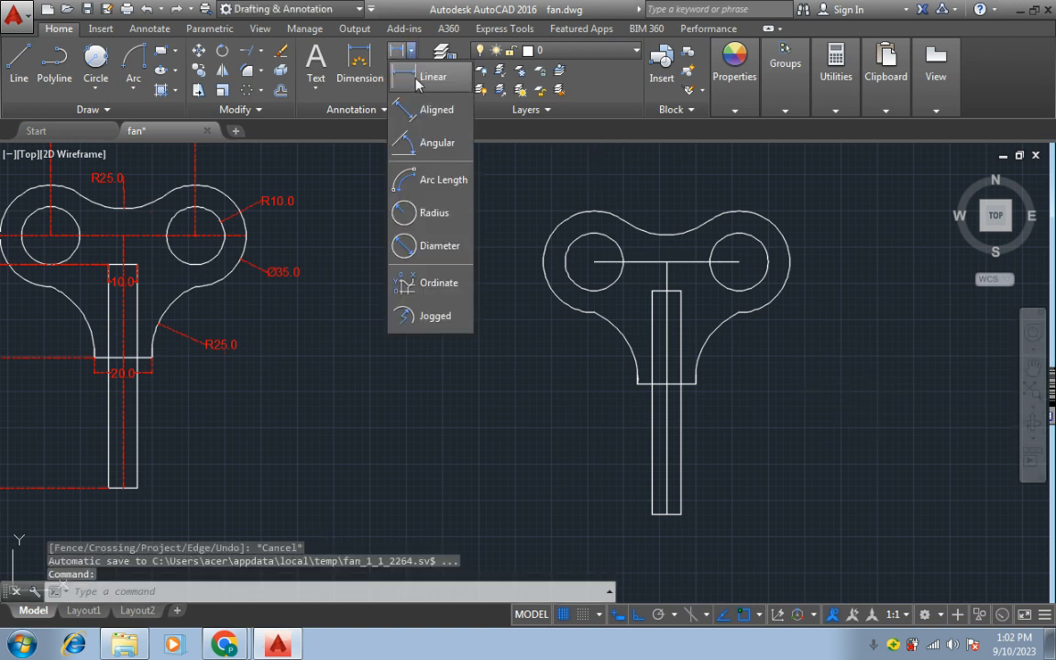
click(532, 48)
click(558, 109)
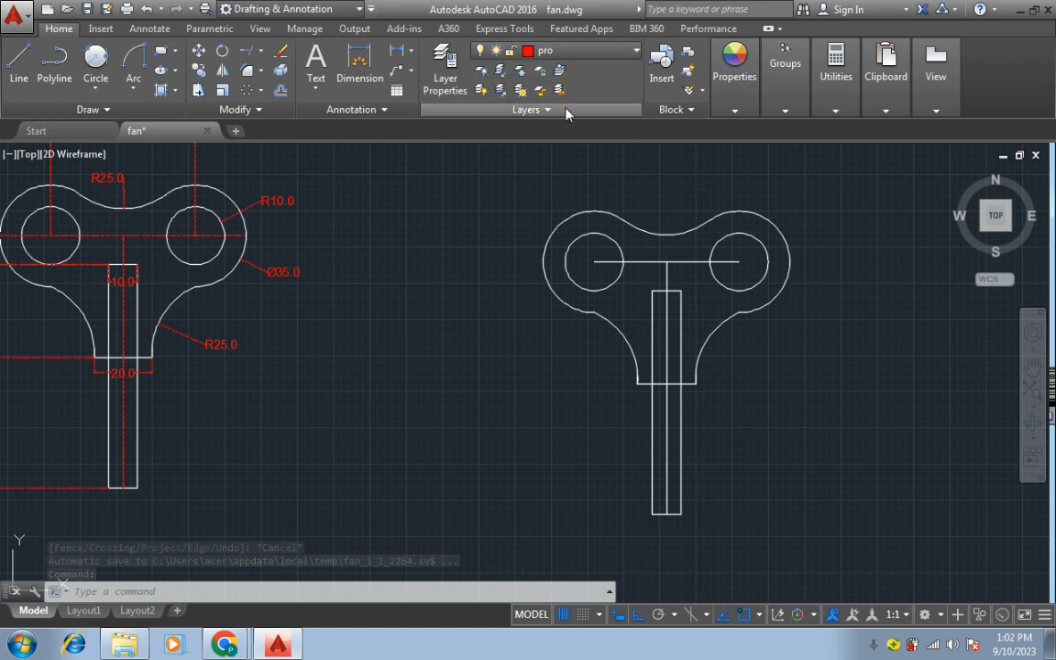
click(399, 55)
click(409, 50)
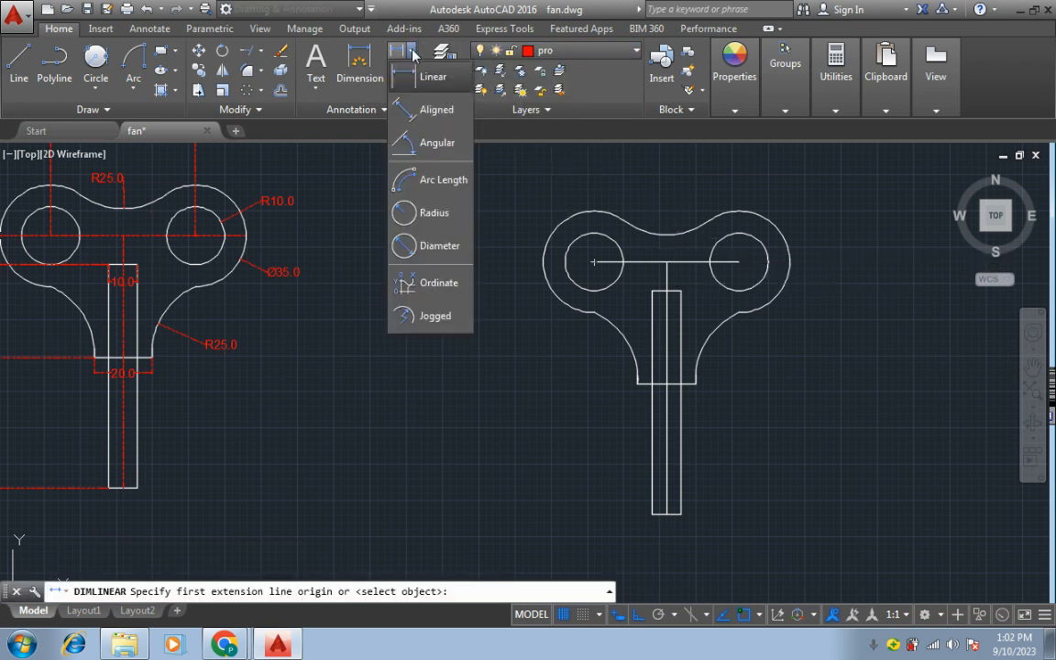
click(423, 275)
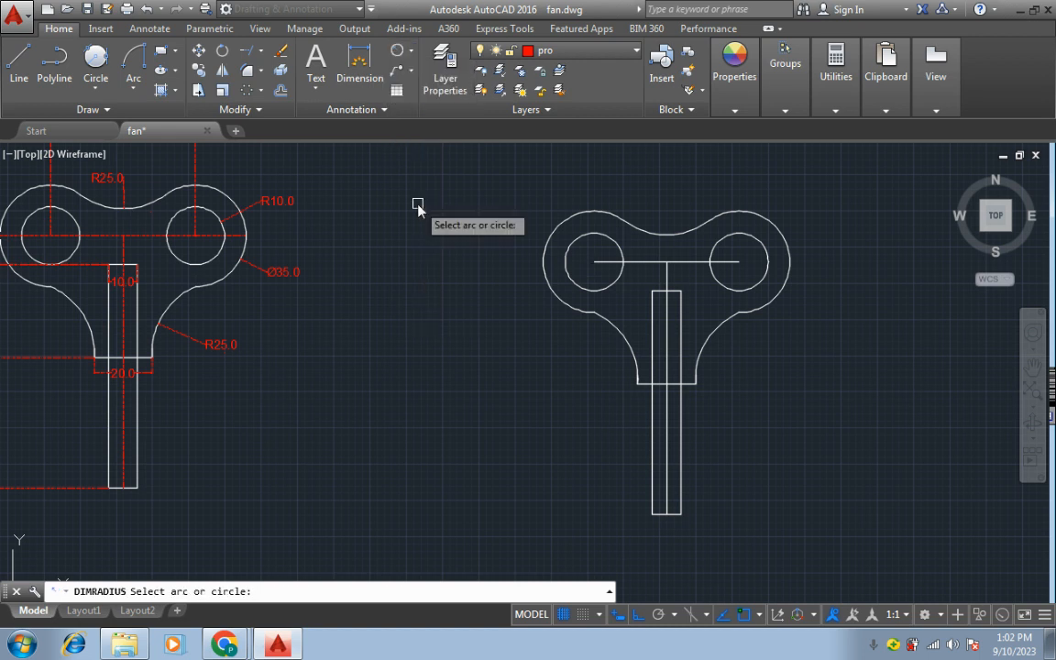
click(768, 263)
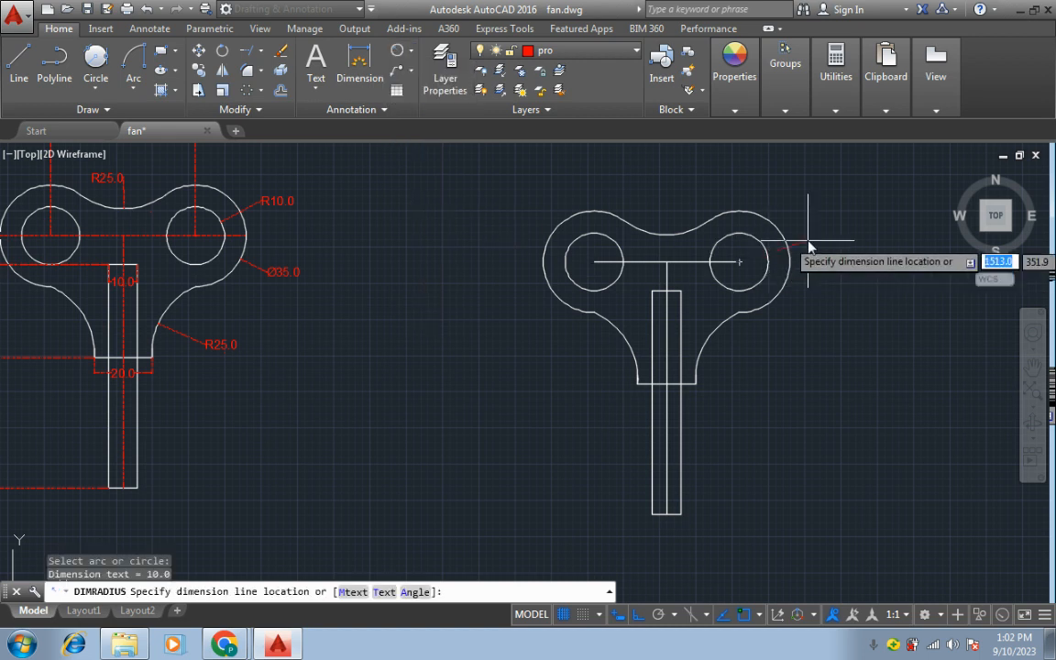
click(833, 329)
Step: Add radius dimensions to the concave arc on the stem's right side and to the arc joining the two lobes
key(Return)
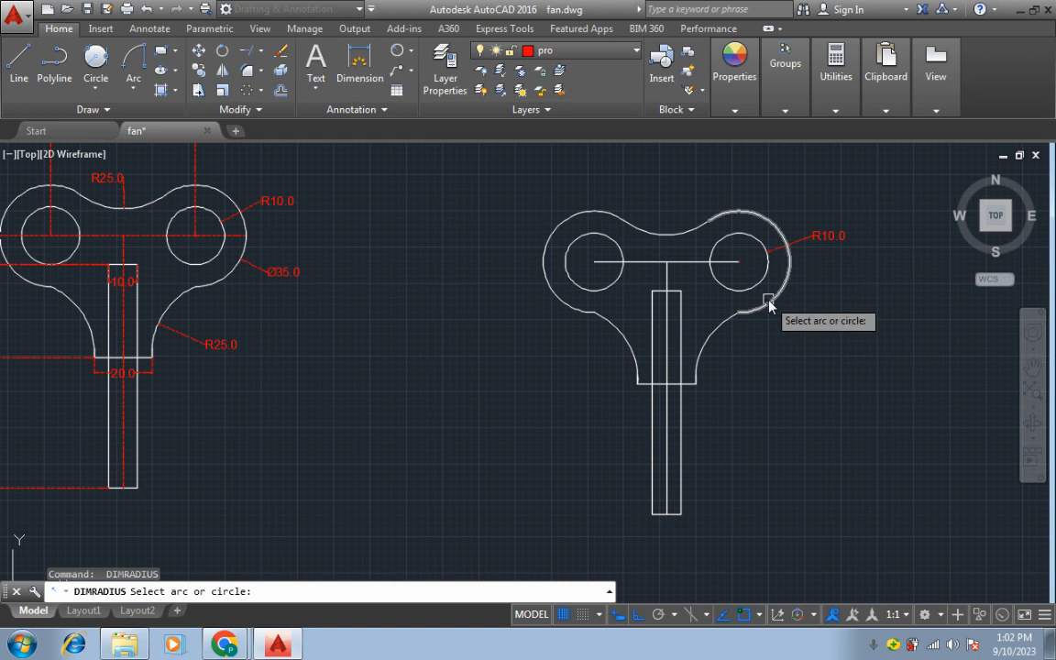
click(707, 338)
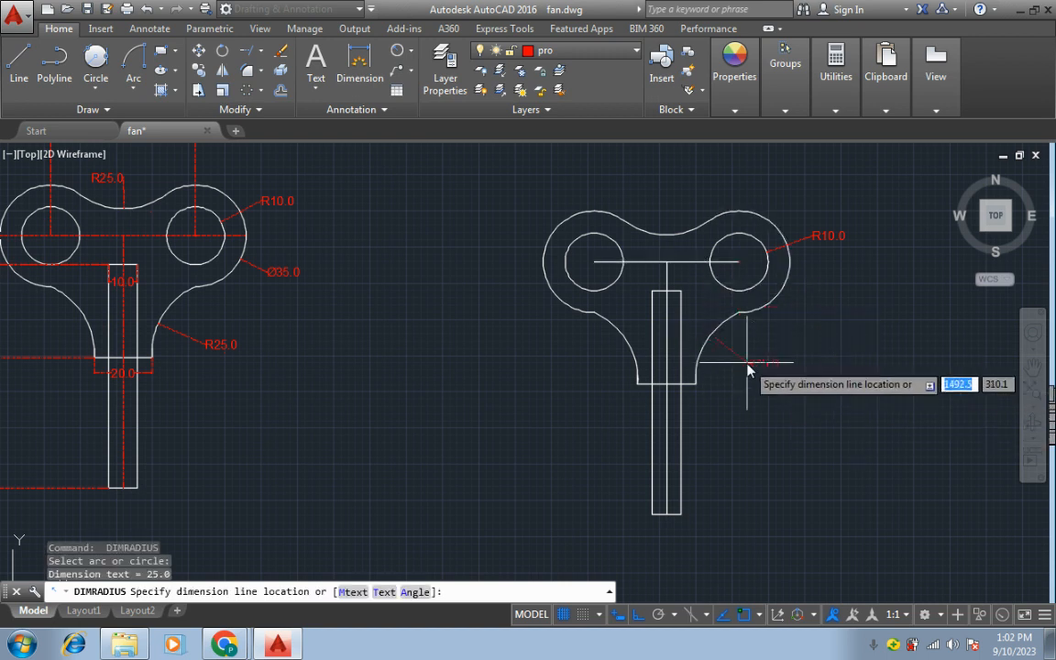
click(750, 368)
key(Return)
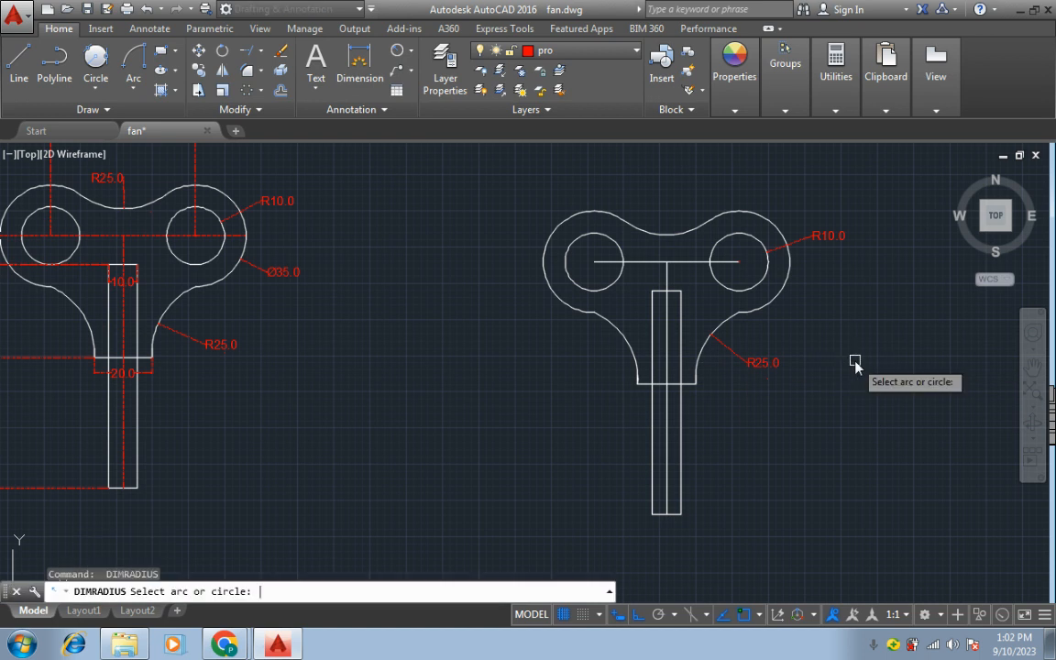
click(672, 236)
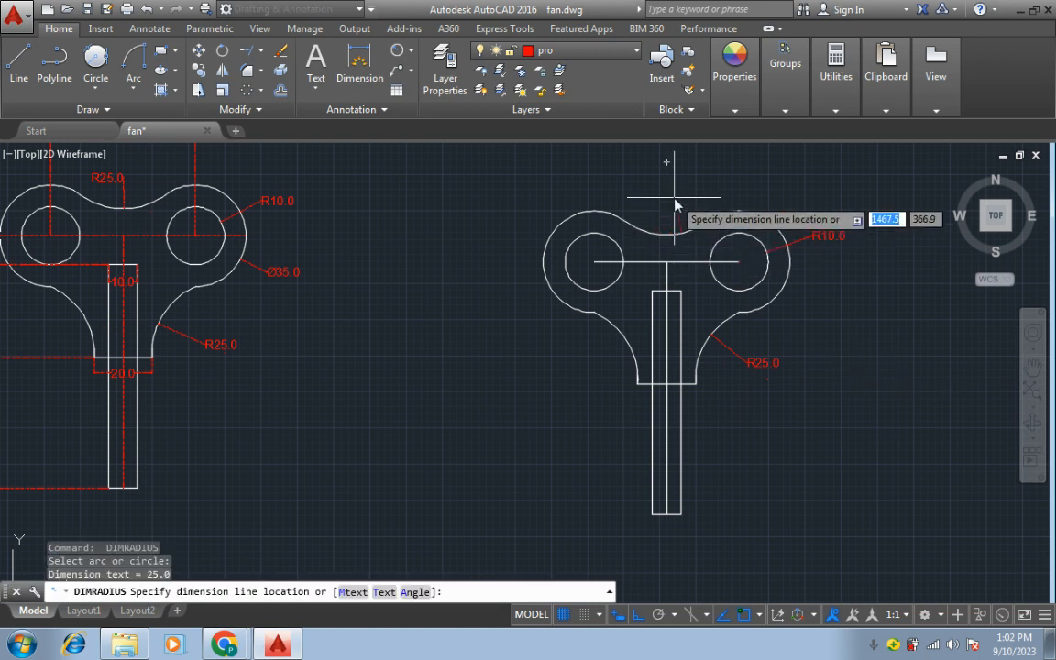
key(Return)
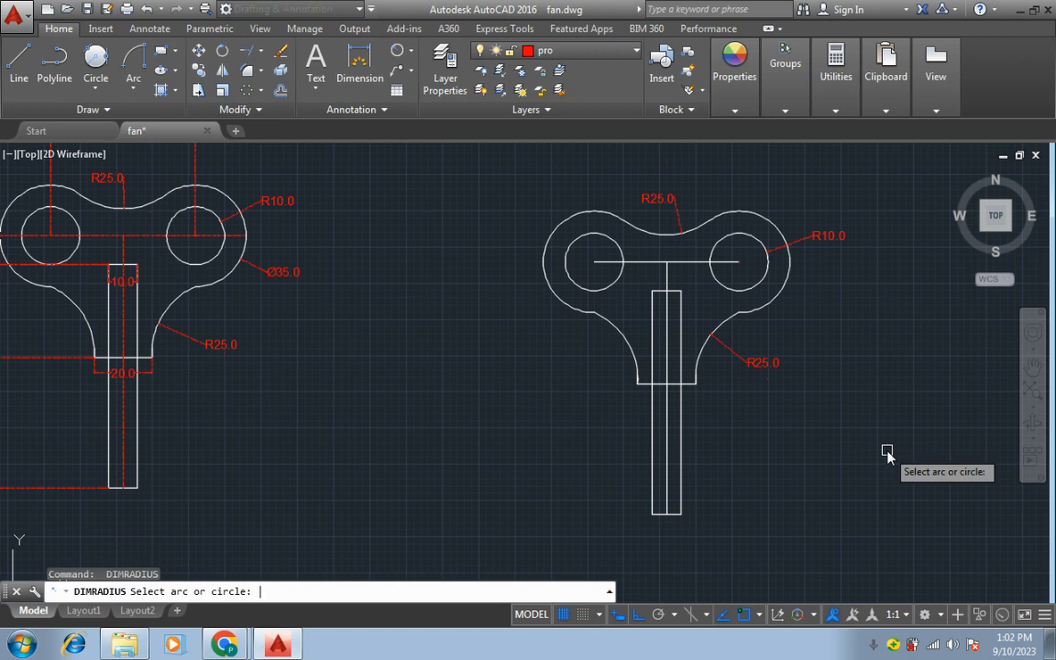
Step: Add a diameter dimension to the outer arc of the new key's right lobe
click(412, 55)
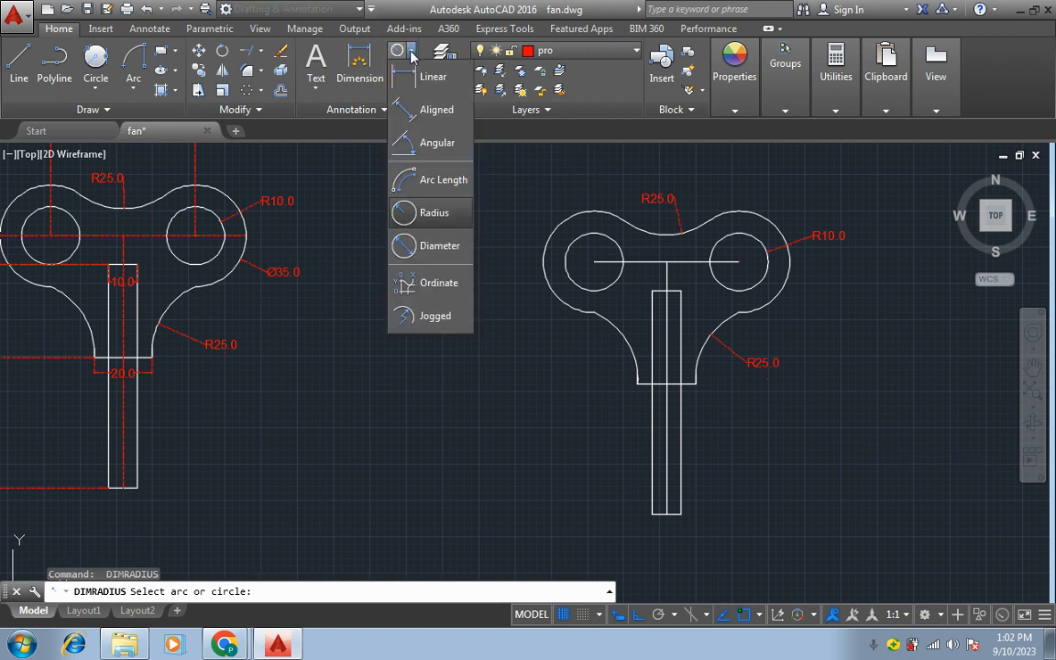
click(446, 243)
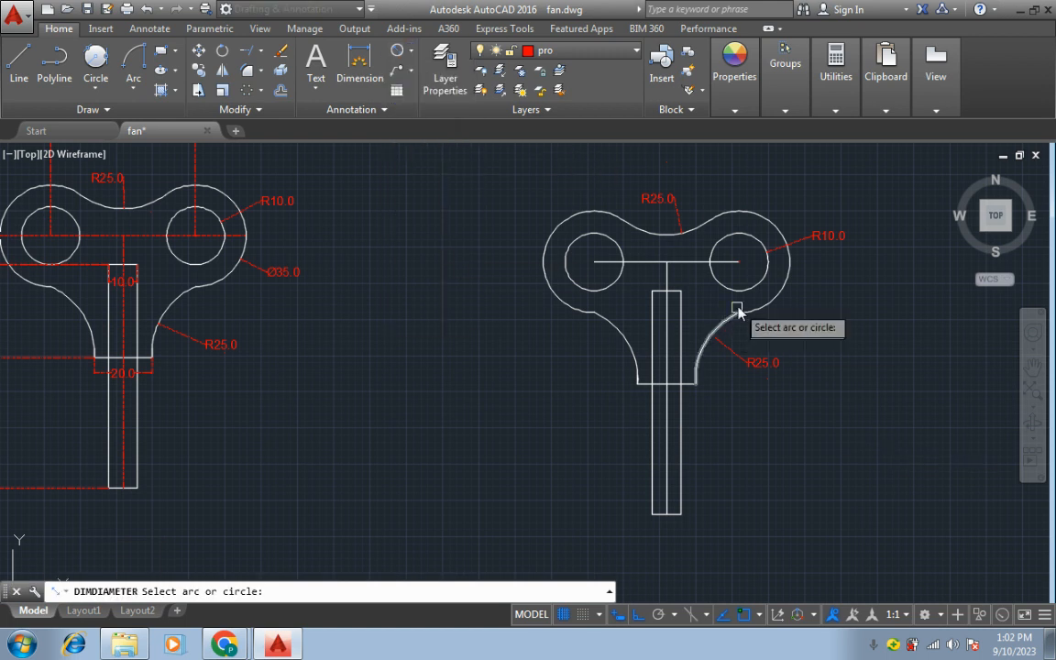
click(776, 300)
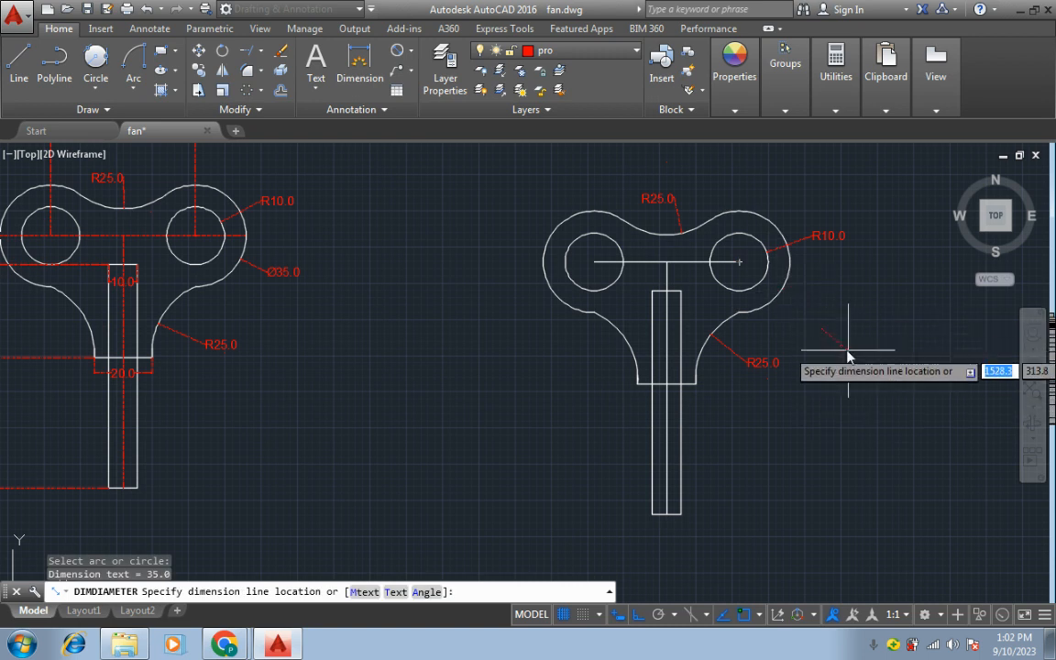
click(827, 328)
key(Return)
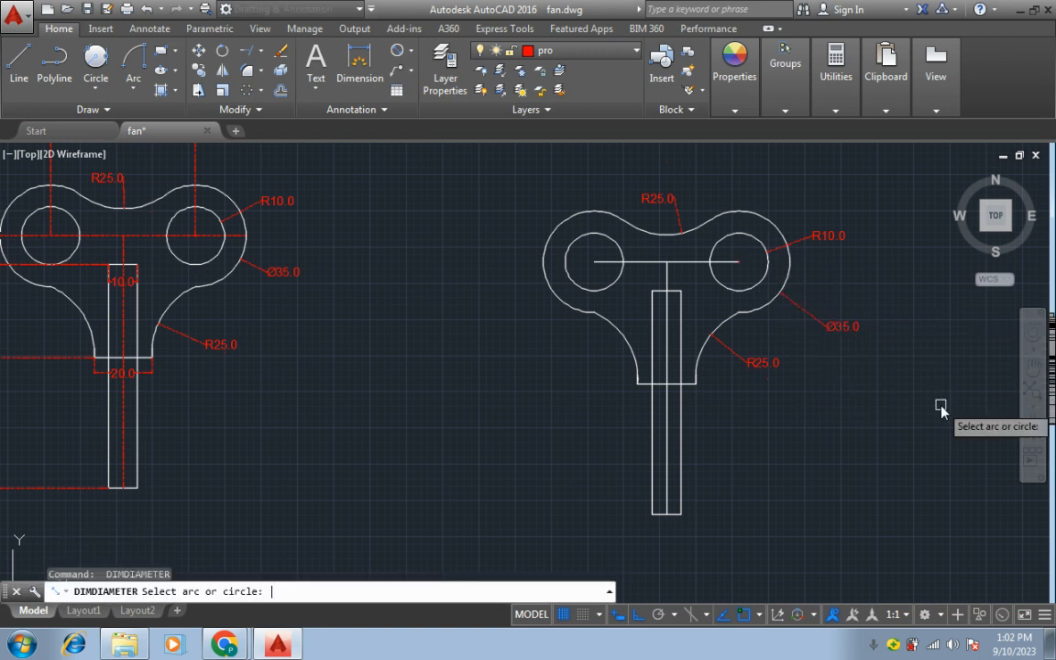
Step: Add a vertical linear dimension from the left circle's centre to the stem's top edge, placed left of the stem
click(414, 53)
click(424, 78)
click(596, 264)
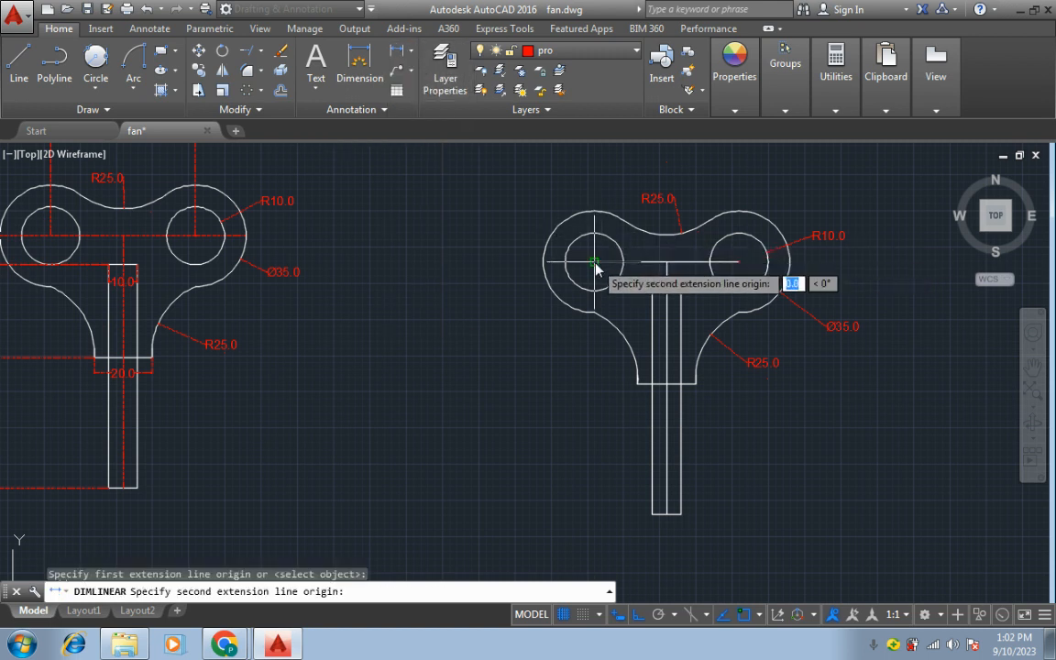
click(650, 292)
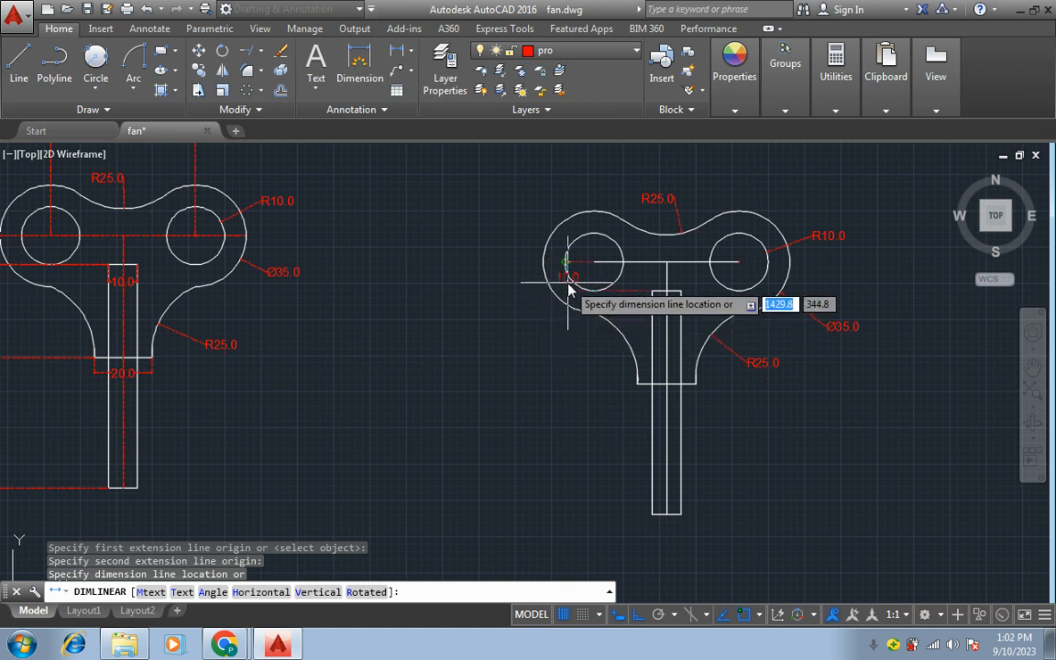
click(569, 299)
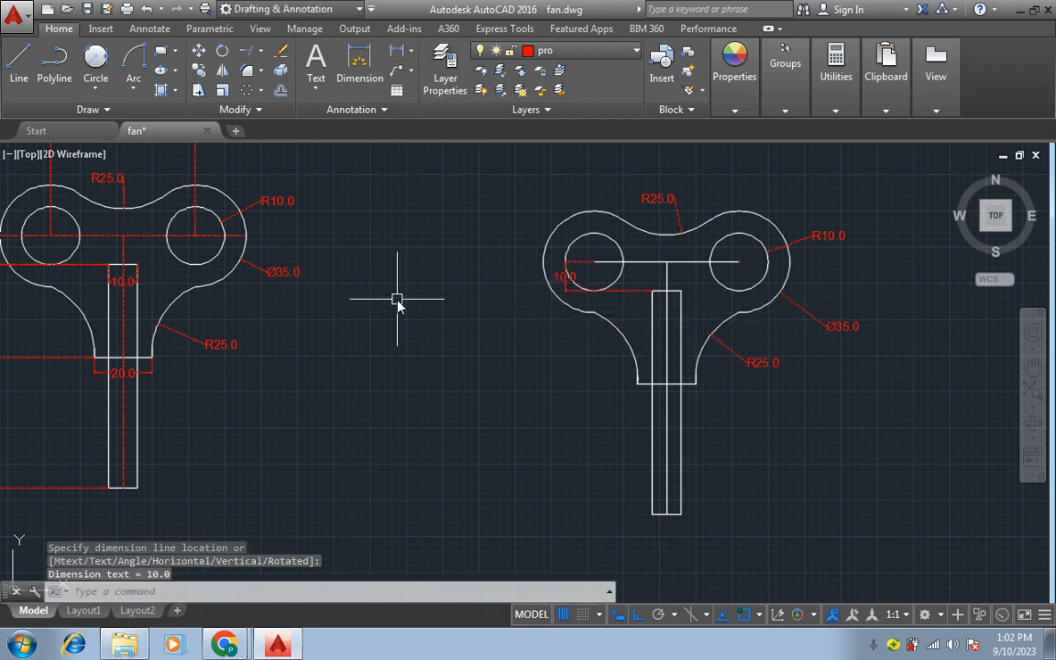
Step: Add vertical dimensions from the stem's top edge to the shoulder line and from the shoulder line to the stem's lower end
key(Return)
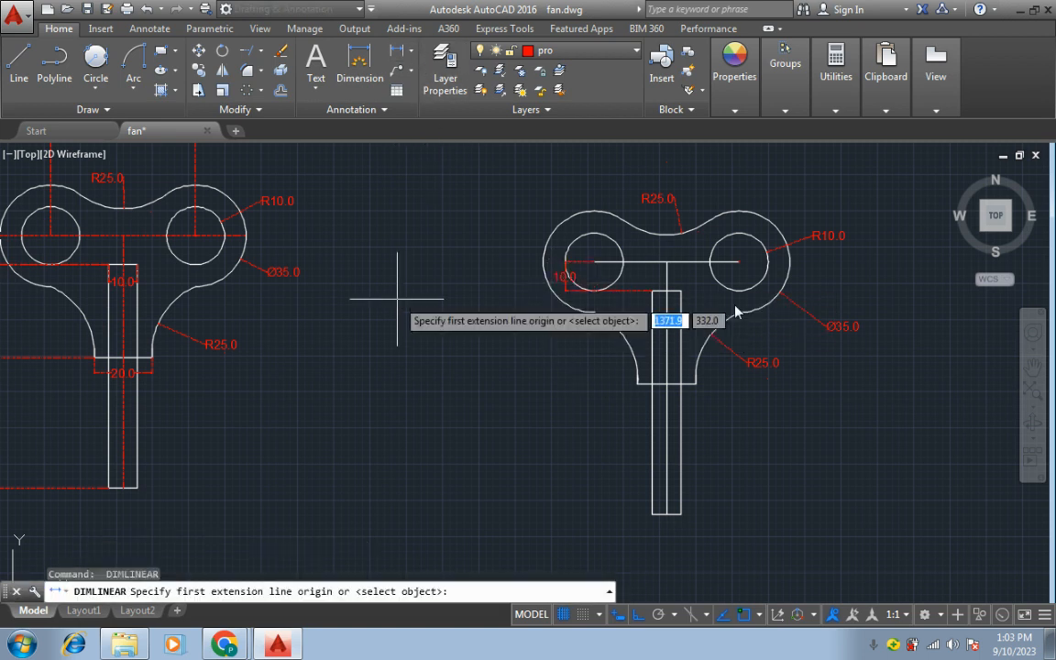
click(652, 292)
click(652, 383)
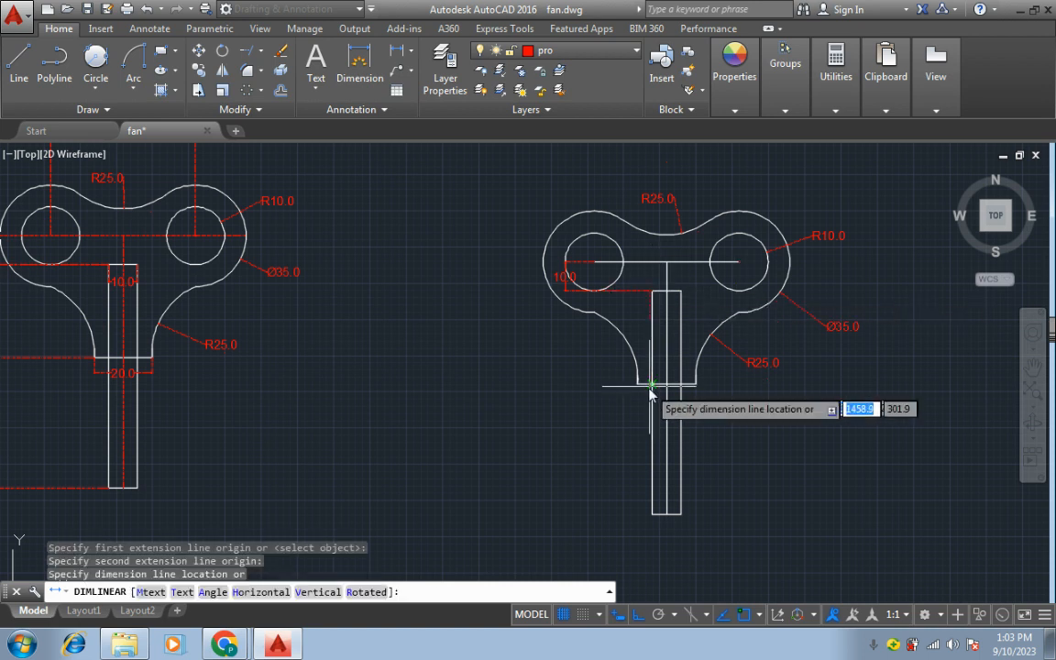
click(566, 399)
key(Return)
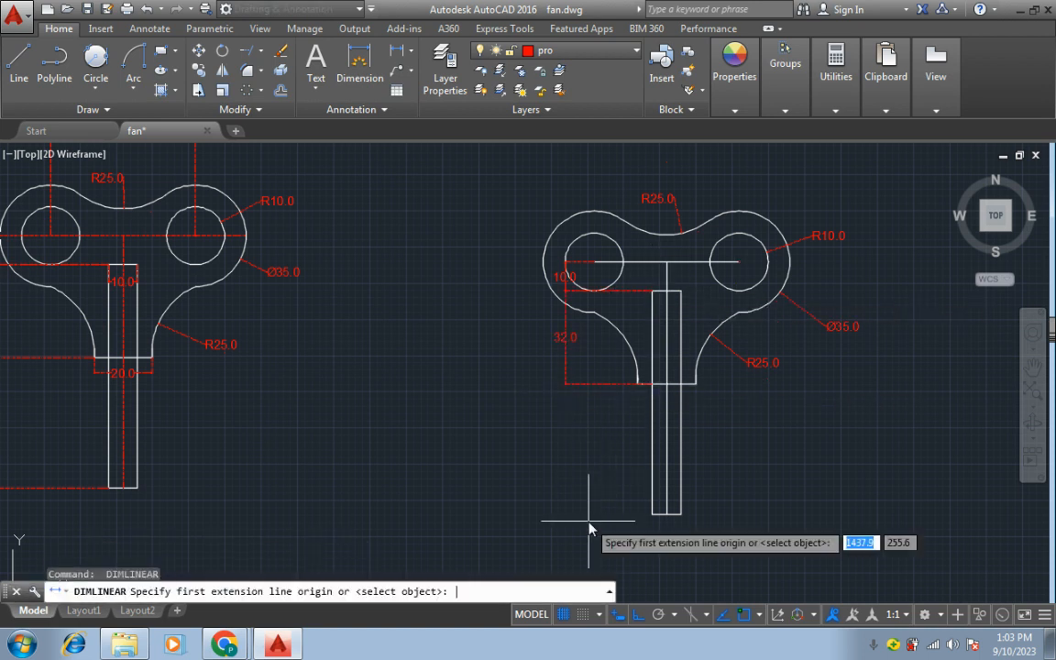
click(652, 385)
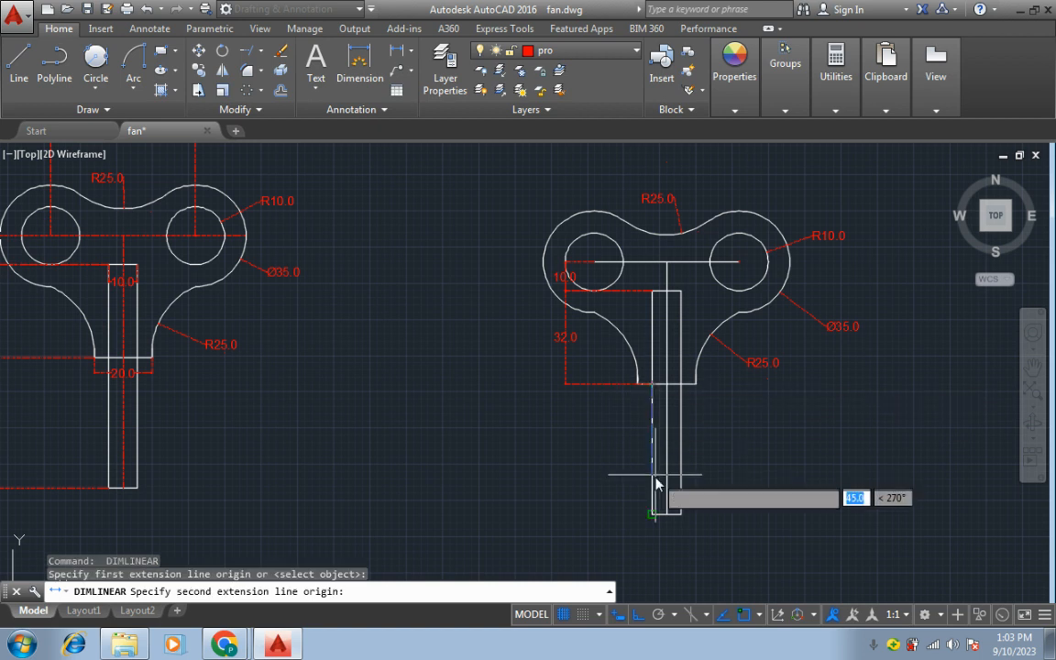
click(645, 512)
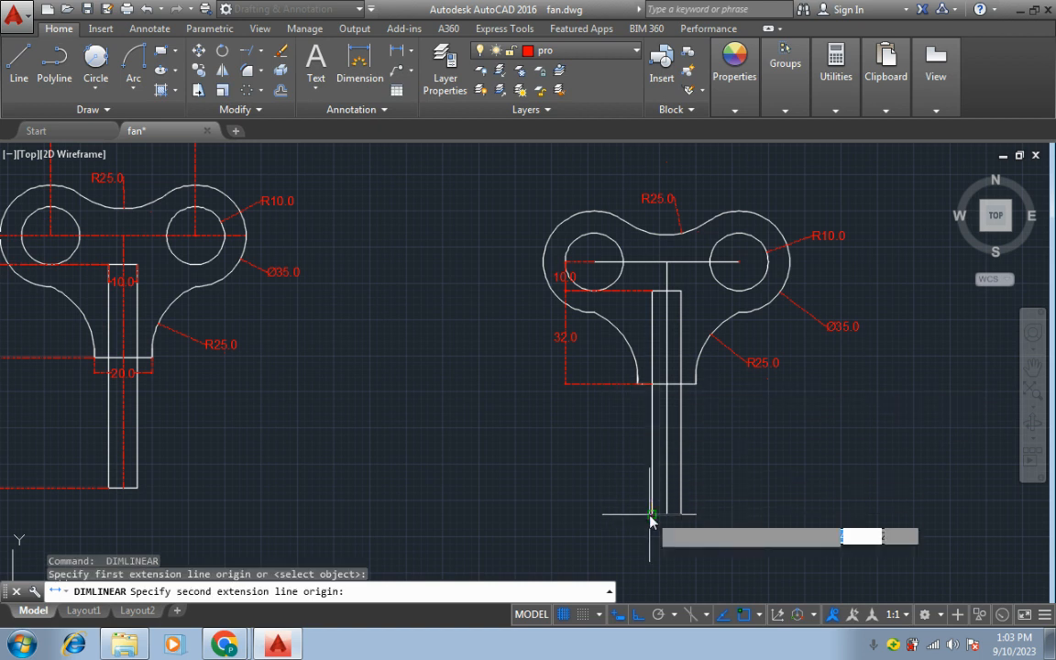
click(564, 486)
Step: Add a horizontal linear dimension across the full width of the shoulder line, placed just below it
scroll(695, 431, up, 5)
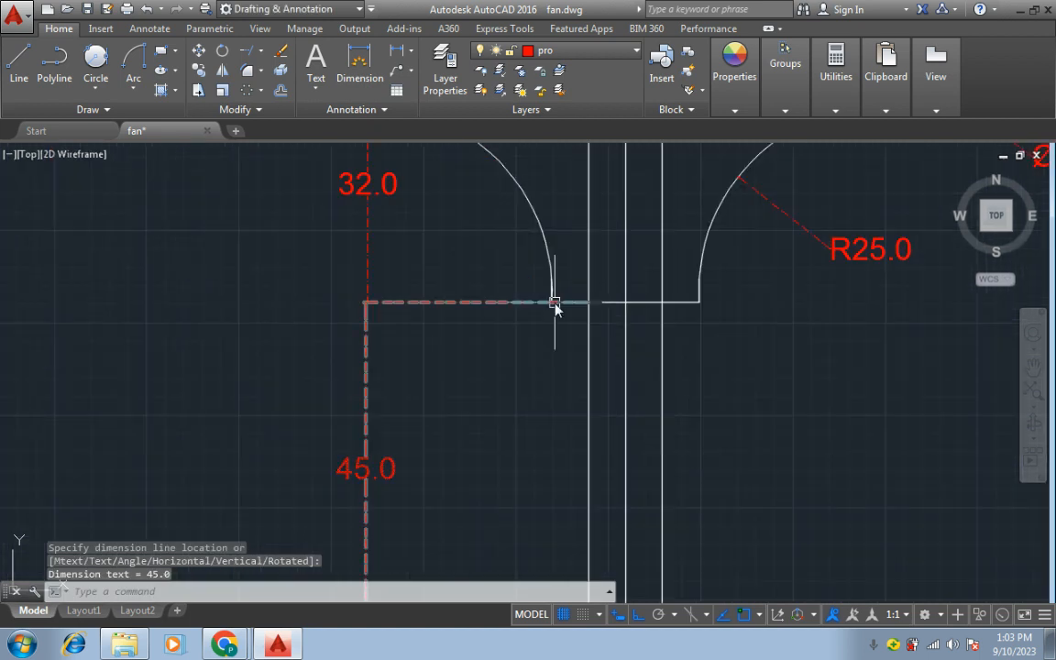
click(396, 53)
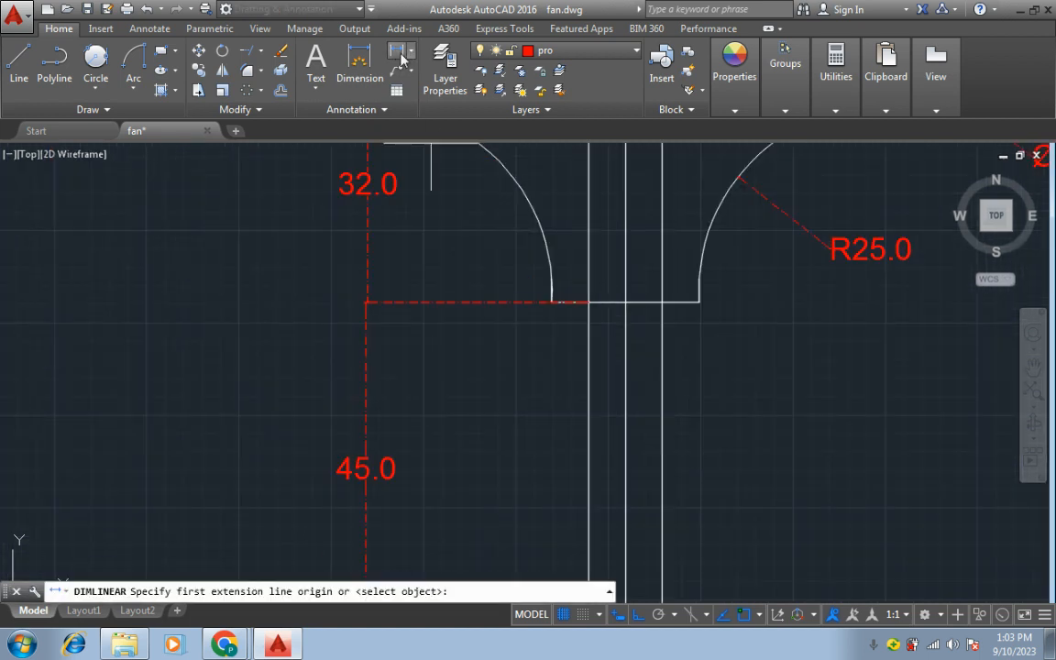
click(554, 303)
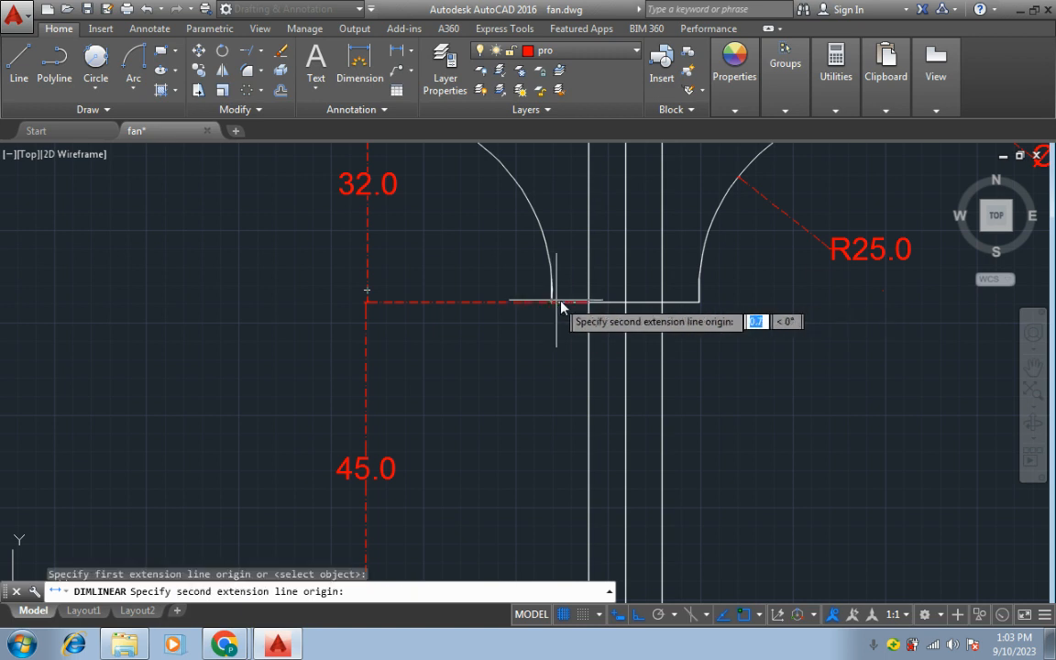
click(700, 302)
click(712, 376)
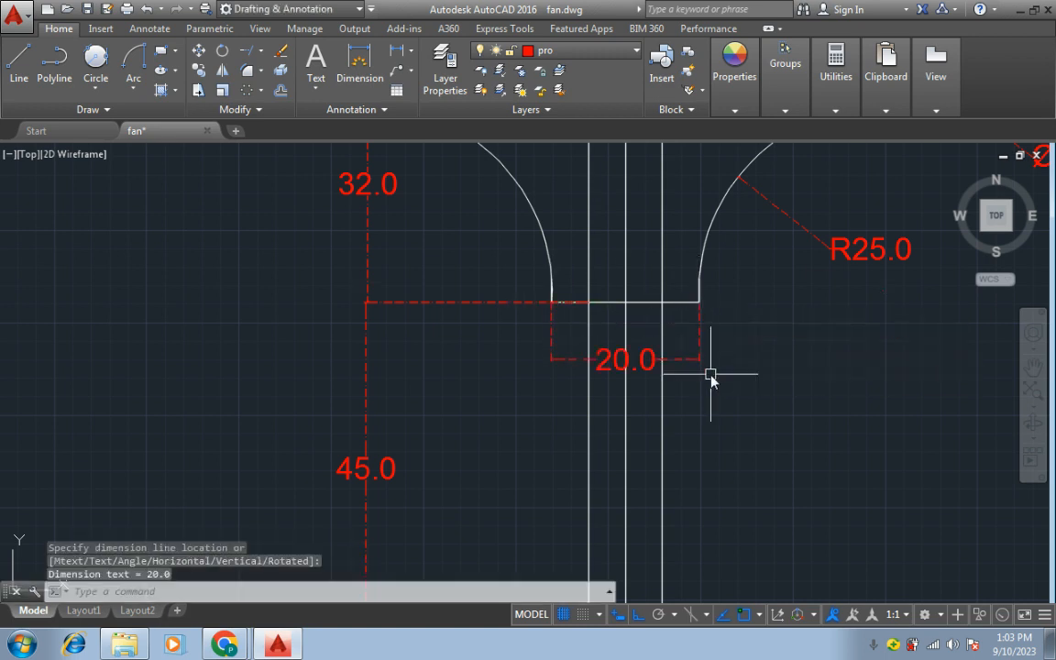
Step: Add a horizontal linear dimension across the stem's top edge, placed just below that edge
scroll(712, 376, up, 4)
scroll(714, 385, down, 8)
scroll(699, 273, up, 6)
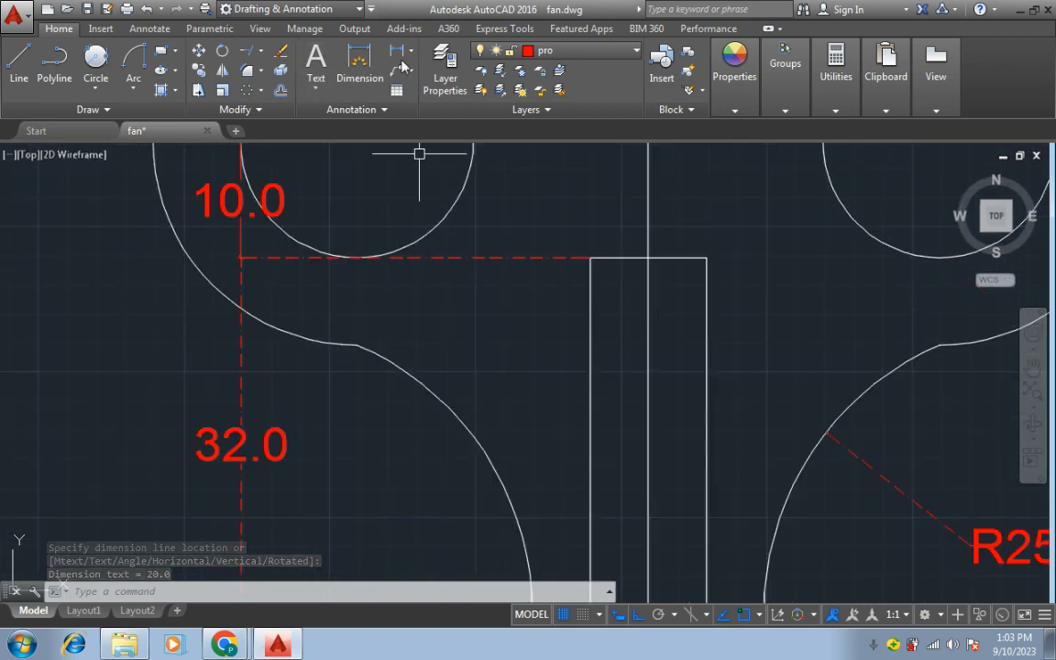
click(359, 62)
click(591, 258)
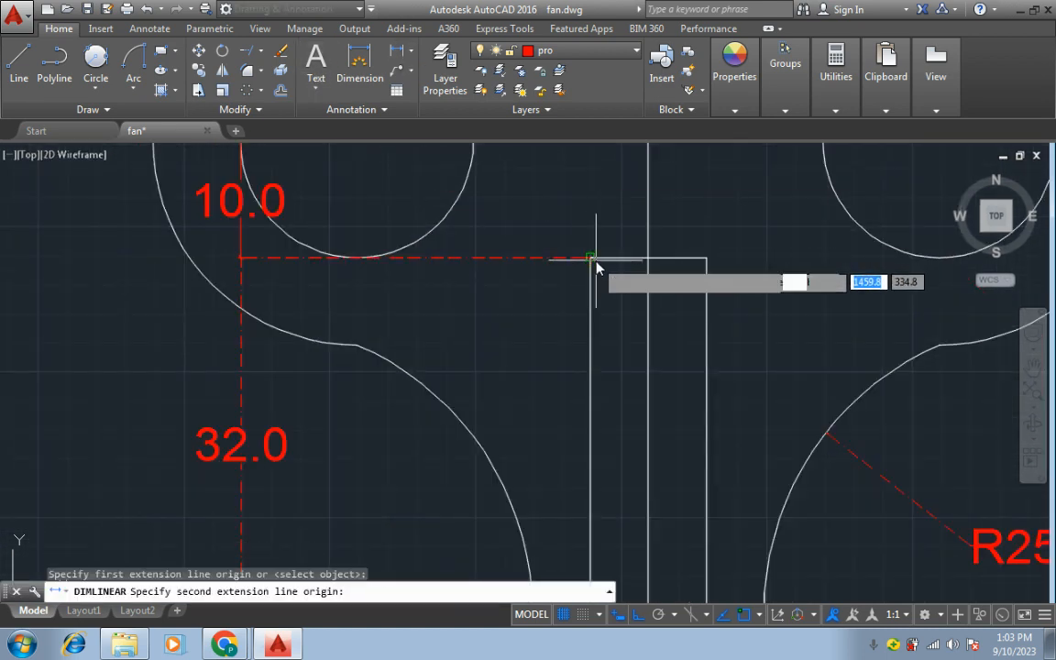
click(706, 258)
click(694, 310)
scroll(748, 369, down, 4)
scroll(760, 384, down, 2)
mouse_move(764, 403)
middle_down()
mouse_move(789, 361)
mouse_move(804, 375)
middle_up()
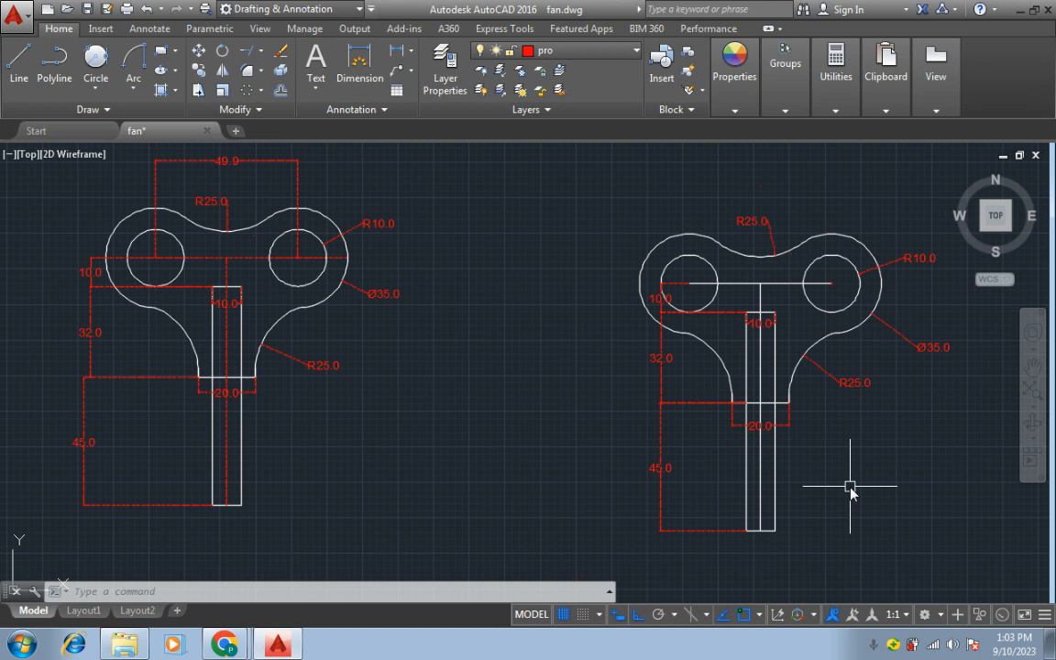
mouse_move(237, 647)
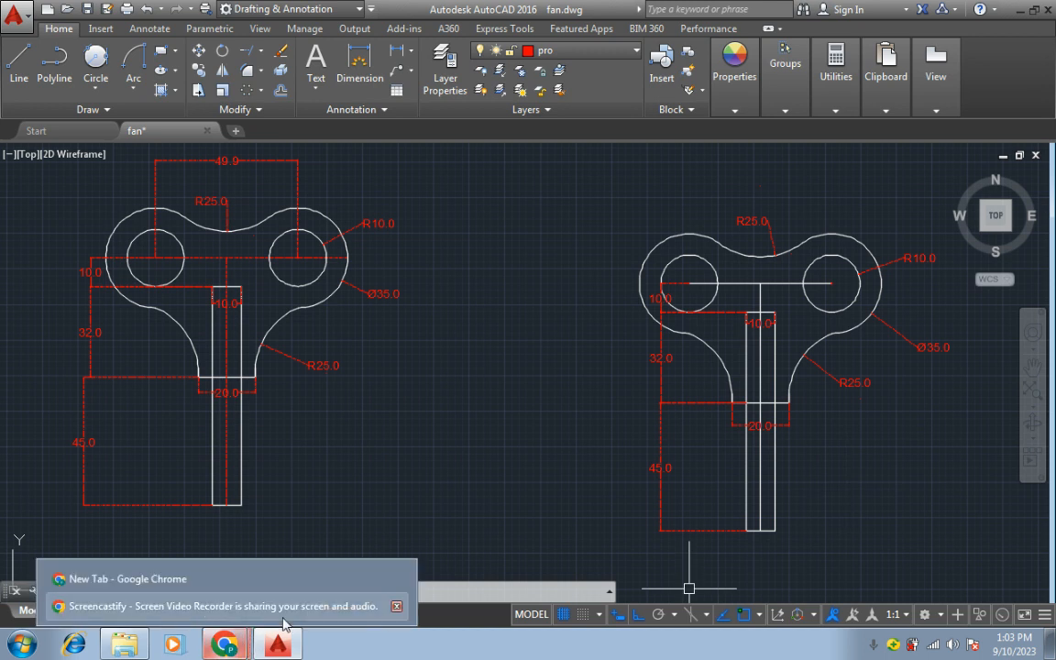